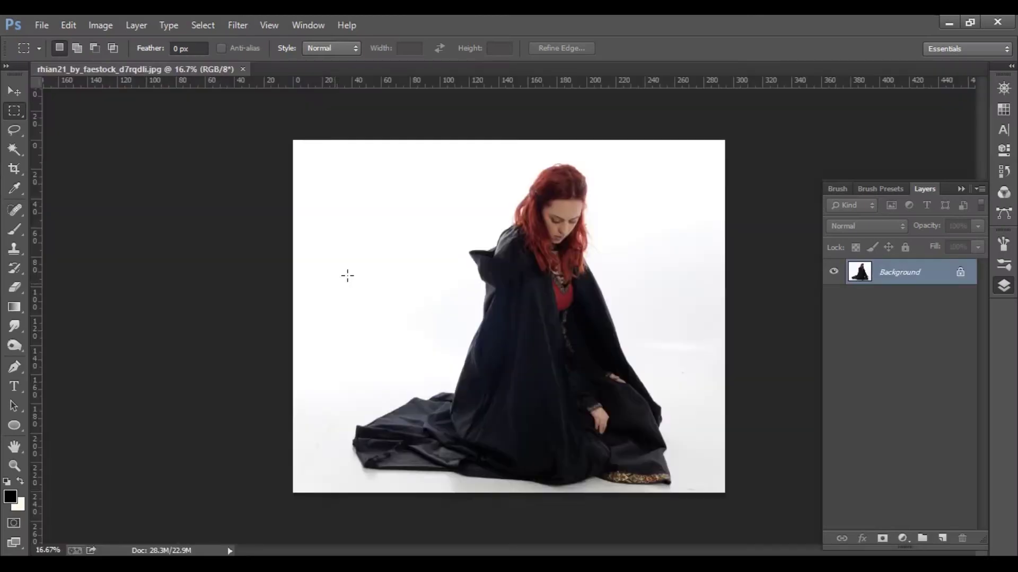
Select the white background of the kneeling woman photo with the Magic Wand
{"action": "key", "text": "w"}
{"action": "left_click", "coordinate": [404, 264]}
Mask out the white background and floor shadow, with a black Solid Color fill behind
{"action": "left_click", "coordinate": [696, 485], "text": "shift"}
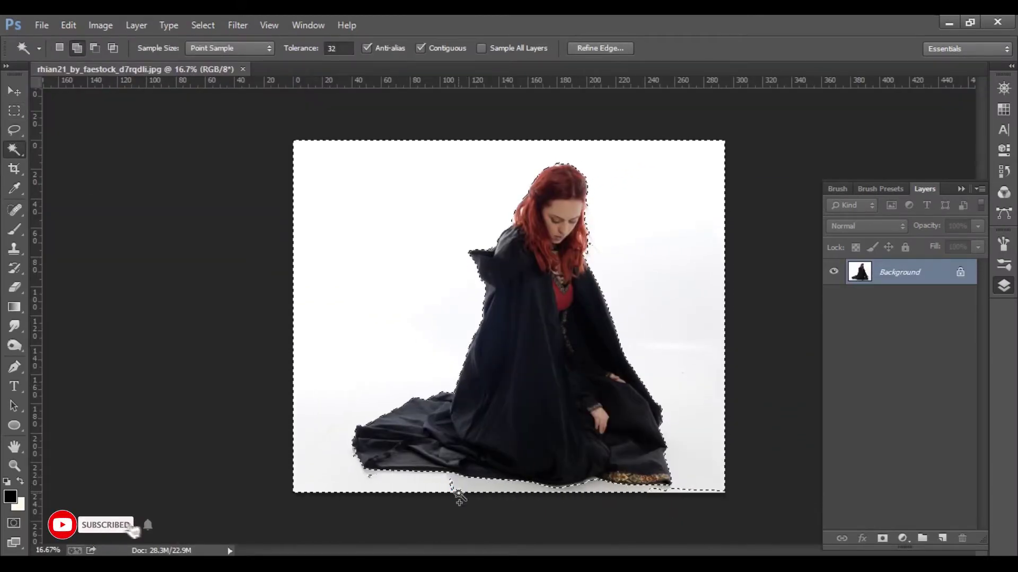
{"action": "key", "text": "ctrl+plus"}
{"action": "key", "text": "ctrl+plus"}
{"action": "key", "text": "ctrl+plus"}
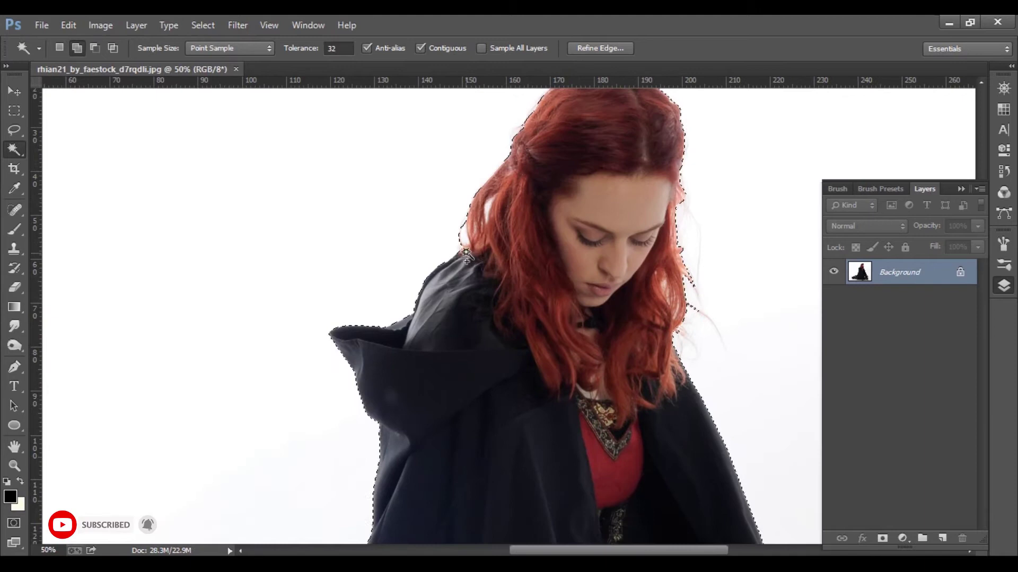
{"action": "scroll", "coordinate": [551, 375], "scroll_direction": "down", "scroll_amount": 10}
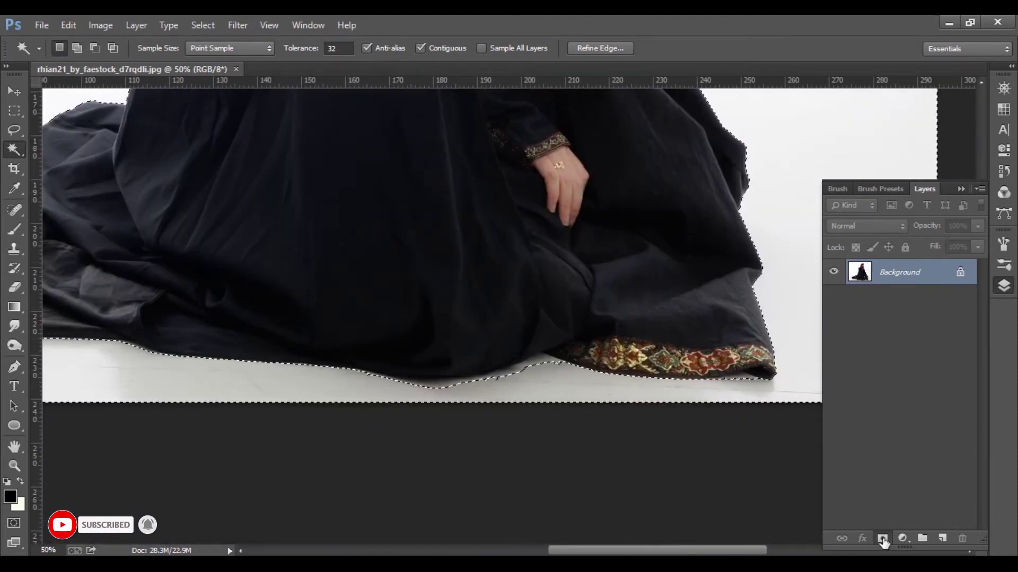
{"action": "left_click", "coordinate": [882, 538], "text": "alt"}
{"action": "scroll", "coordinate": [551, 318], "scroll_direction": "up", "scroll_amount": 10}
{"action": "left_click", "coordinate": [902, 538]}
{"action": "left_click", "coordinate": [907, 252]}
Refine the woman's layer mask edges and apply them
{"action": "right_click", "coordinate": [891, 276]}
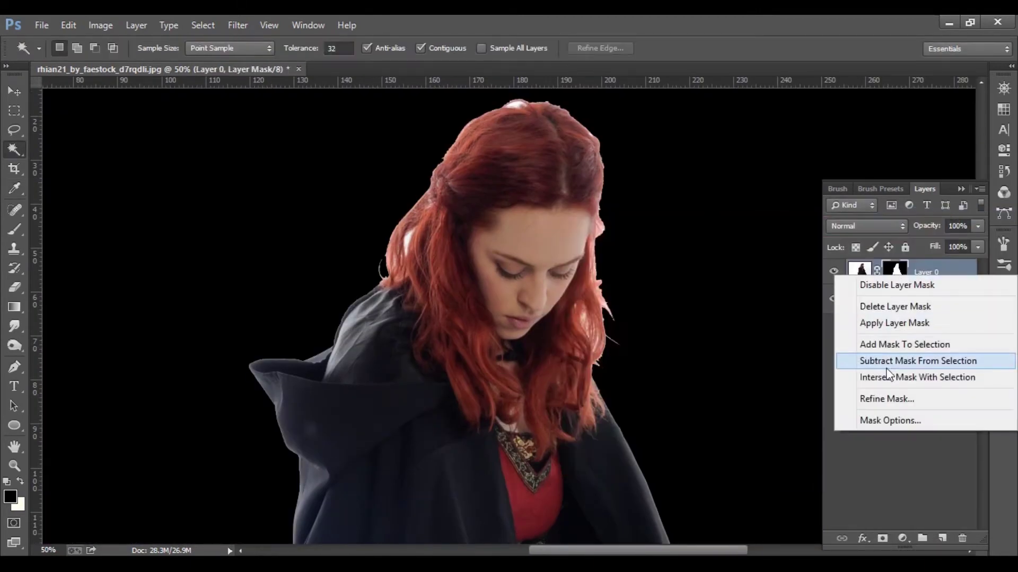
{"action": "left_click", "coordinate": [869, 398]}
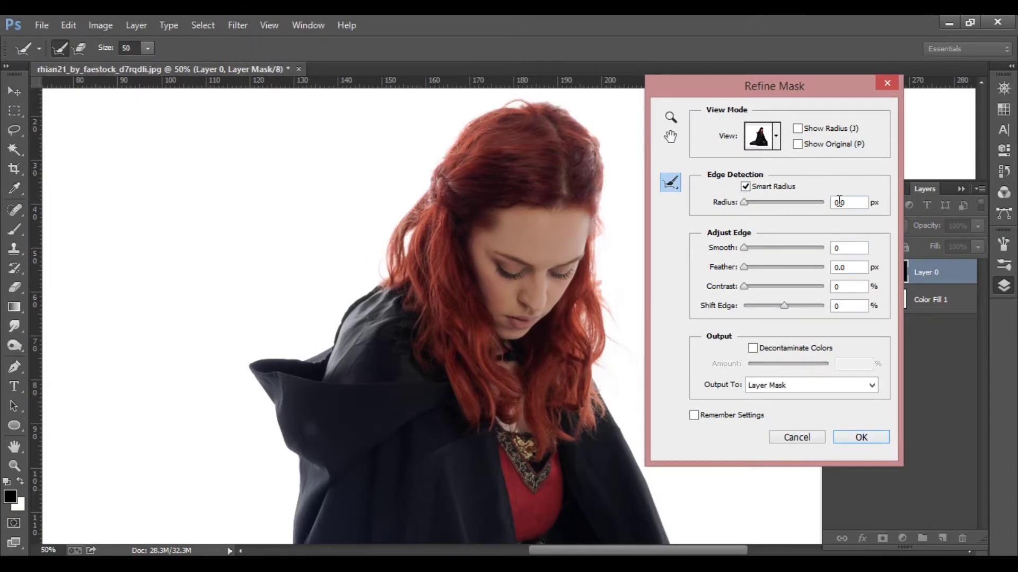
{"action": "left_click", "coordinate": [848, 440]}
{"action": "key", "text": "v"}
{"action": "key", "text": "ctrl+0"}
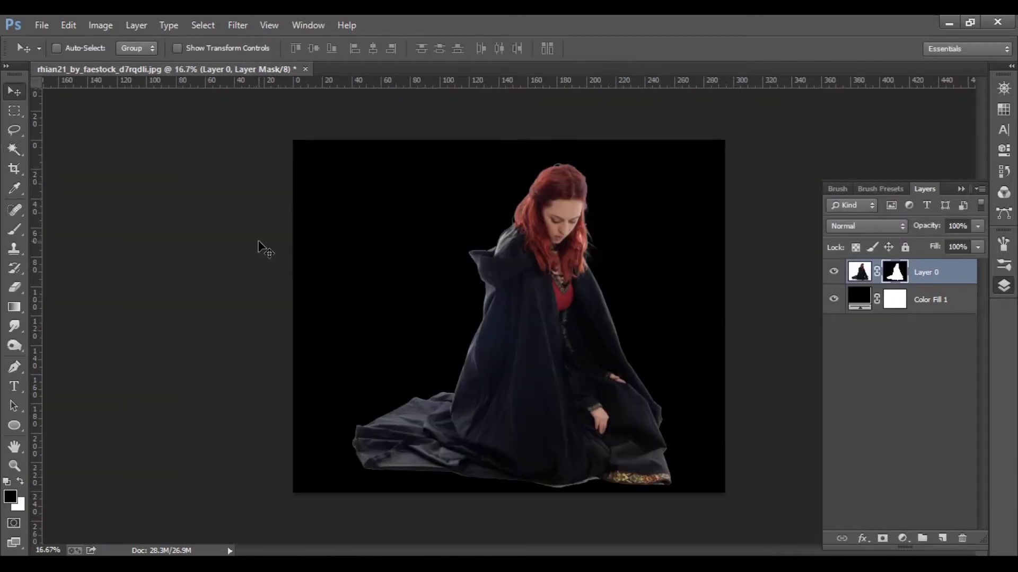
Create a new 1080 × 1360 pixel document
{"action": "key", "text": "ctrl+n"}
{"action": "key", "text": "Tab"}
{"action": "key", "text": "p"}
{"action": "key", "text": "shift+Tab"}
{"action": "type", "text": "1080"}
{"action": "key", "text": "Tab"}
{"action": "key", "text": "Tab"}
{"action": "type", "text": "1360"}
{"action": "key", "text": "Return"}
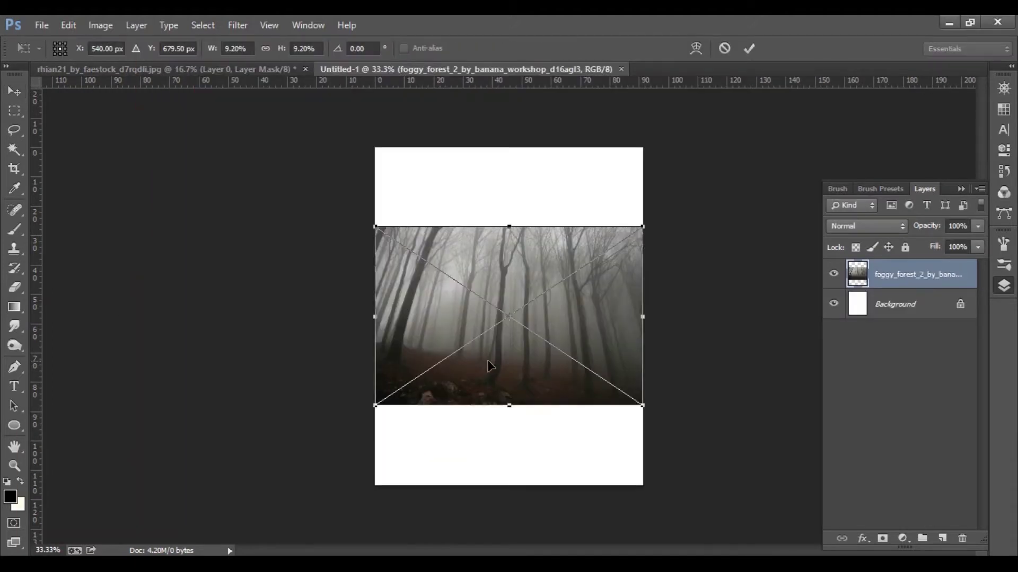
Scale and position the placed foggy forest photo to cover the canvas
{"action": "left_click_drag", "start_coordinate": [641, 223], "coordinate": [764, 146]}
{"action": "left_click_drag", "start_coordinate": [599, 360], "coordinate": [544, 340]}
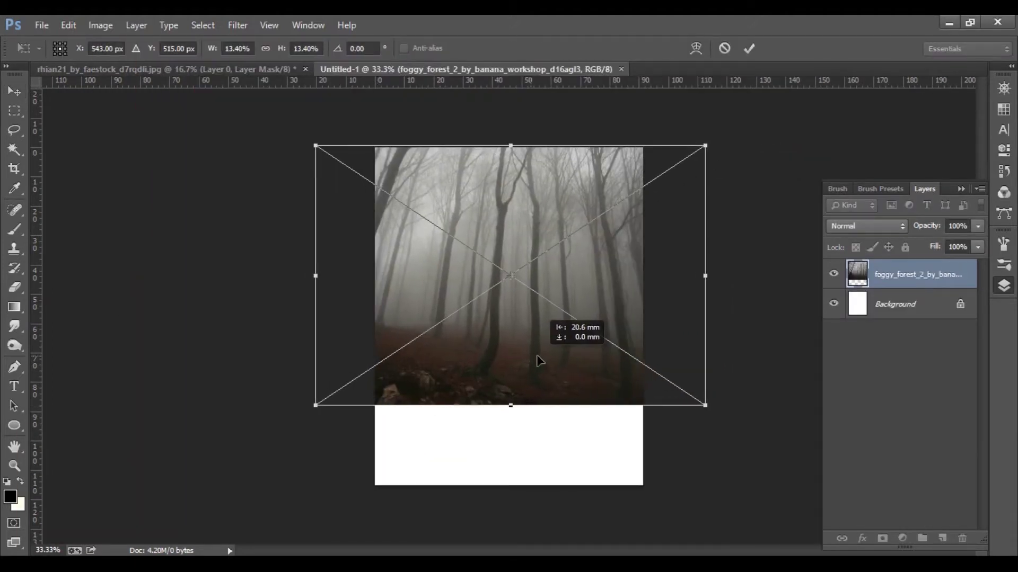
{"action": "left_click_drag", "start_coordinate": [708, 404], "coordinate": [739, 427]}
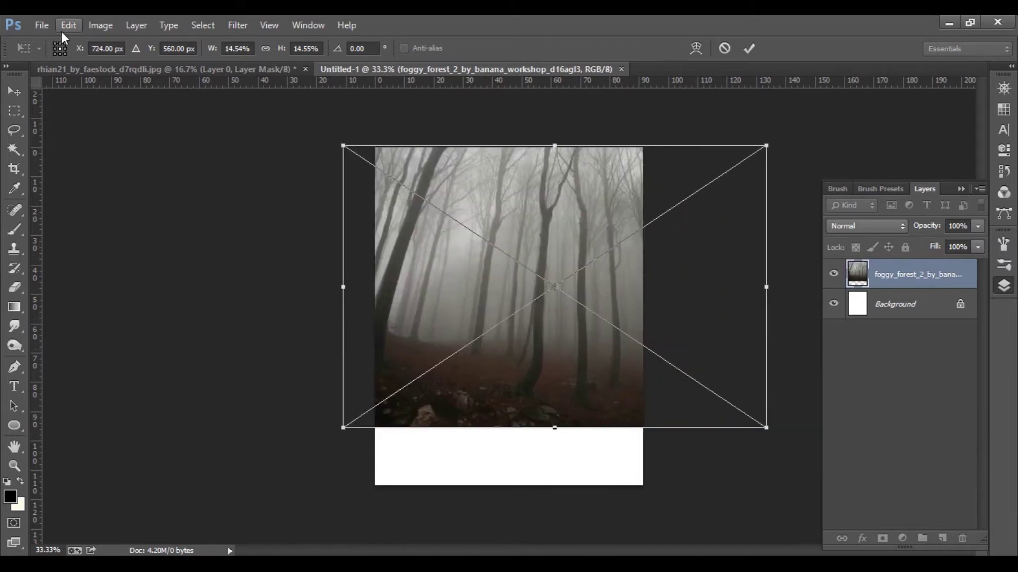
{"action": "left_click_drag", "start_coordinate": [617, 380], "coordinate": [614, 383]}
{"action": "key", "text": "Return"}
Place the mossy ground photo into the composition and give it a layer mask
{"action": "key", "text": "alt+Tab"}
{"action": "left_click_drag", "start_coordinate": [400, 159], "coordinate": [469, 357]}
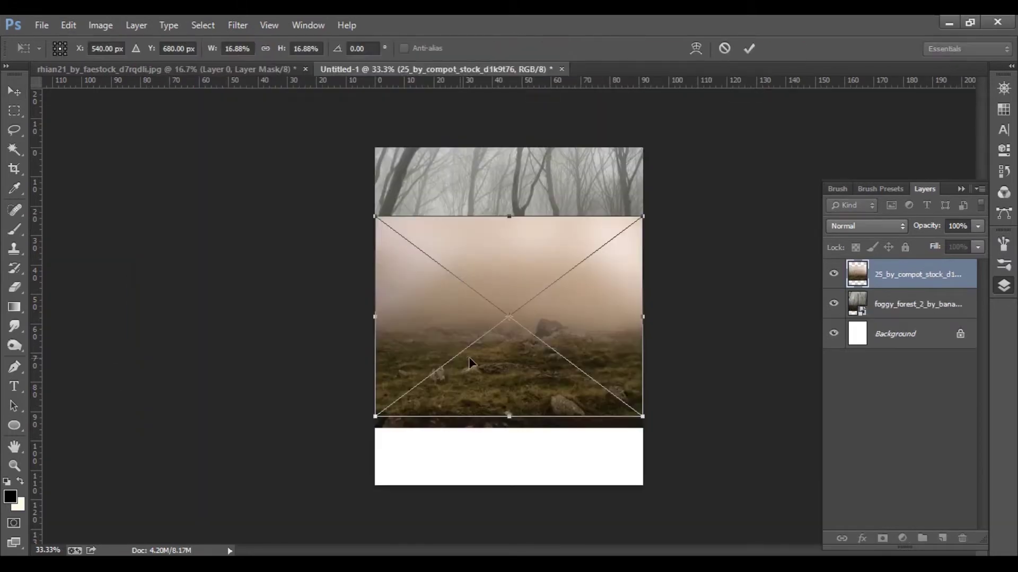
{"action": "left_click", "coordinate": [748, 49]}
{"action": "left_click", "coordinate": [882, 538]}
Paint the ground mask with a soft black brush to reveal the forest and lower trees
{"action": "key", "text": "b"}
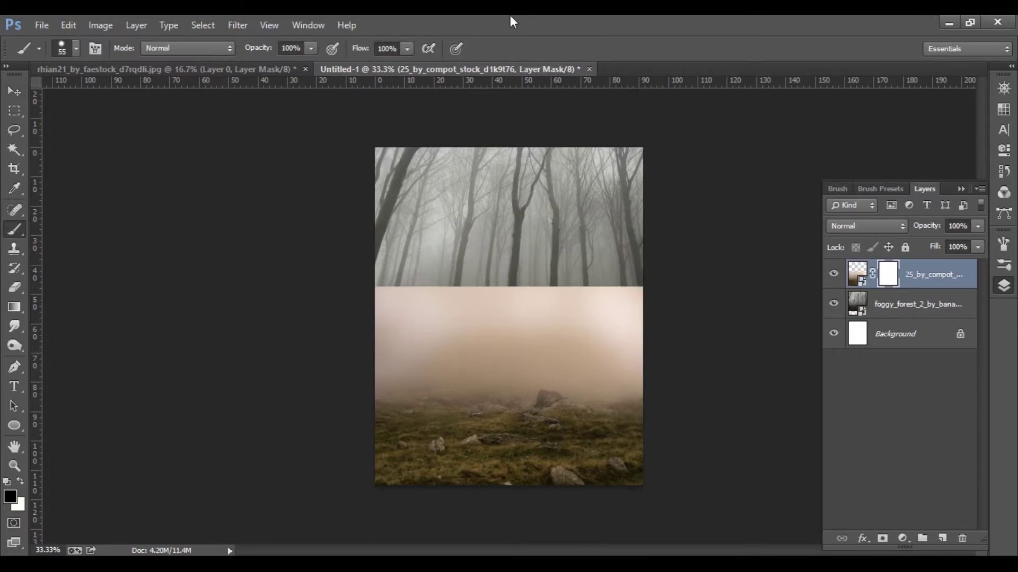
{"action": "left_click_drag", "start_coordinate": [382, 276], "coordinate": [636, 265]}
{"action": "mouse_move", "coordinate": [509, 233]}
{"action": "left_mouse_down"}
{"action": "mouse_move", "coordinate": [662, 275]}
{"action": "mouse_move", "coordinate": [613, 284]}
{"action": "left_mouse_up"}
{"action": "left_click_drag", "start_coordinate": [268, 48], "coordinate": [257, 48]}
{"action": "mouse_move", "coordinate": [381, 361]}
{"action": "left_mouse_down"}
{"action": "mouse_move", "coordinate": [456, 332]}
{"action": "mouse_move", "coordinate": [479, 337]}
{"action": "left_mouse_up"}
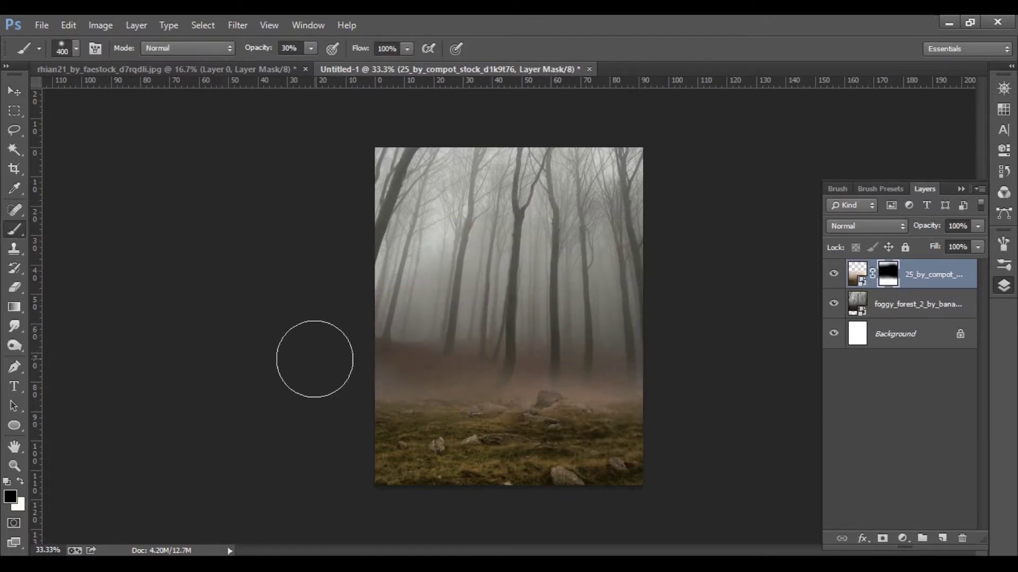
{"action": "key", "text": "ctrl+plus"}
{"action": "key", "text": "bracketleft"}
{"action": "key", "text": "bracketleft"}
{"action": "key", "text": "bracketleft"}
{"action": "mouse_move", "coordinate": [336, 352]}
{"action": "left_mouse_down"}
{"action": "mouse_move", "coordinate": [656, 352]}
{"action": "mouse_move", "coordinate": [386, 266]}
{"action": "mouse_move", "coordinate": [477, 349]}
{"action": "left_mouse_up"}
{"action": "key", "text": "ctrl+minus"}
Resize the ground photo and nudge the foggy forest layer into place
{"action": "key", "text": "v"}
{"action": "left_click", "coordinate": [879, 304]}
{"action": "key", "text": "ctrl+t"}
{"action": "left_click_drag", "start_coordinate": [375, 284], "coordinate": [359, 275]}
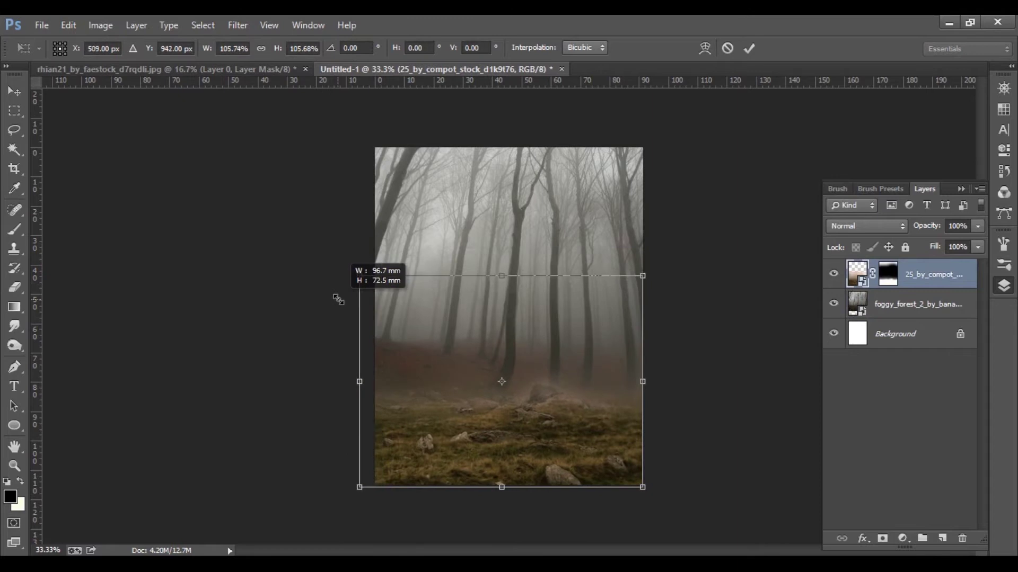
{"action": "left_click", "coordinate": [749, 48]}
{"action": "left_click", "coordinate": [69, 25]}
{"action": "left_click", "coordinate": [318, 461]}
{"action": "left_click_drag", "start_coordinate": [613, 394], "coordinate": [562, 366]}
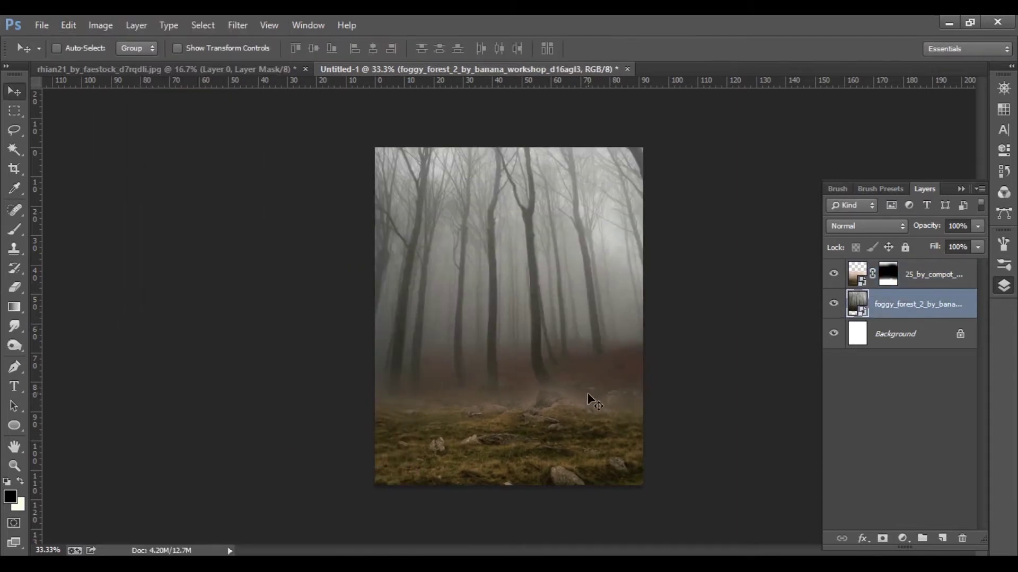
{"action": "left_click", "coordinate": [906, 278]}
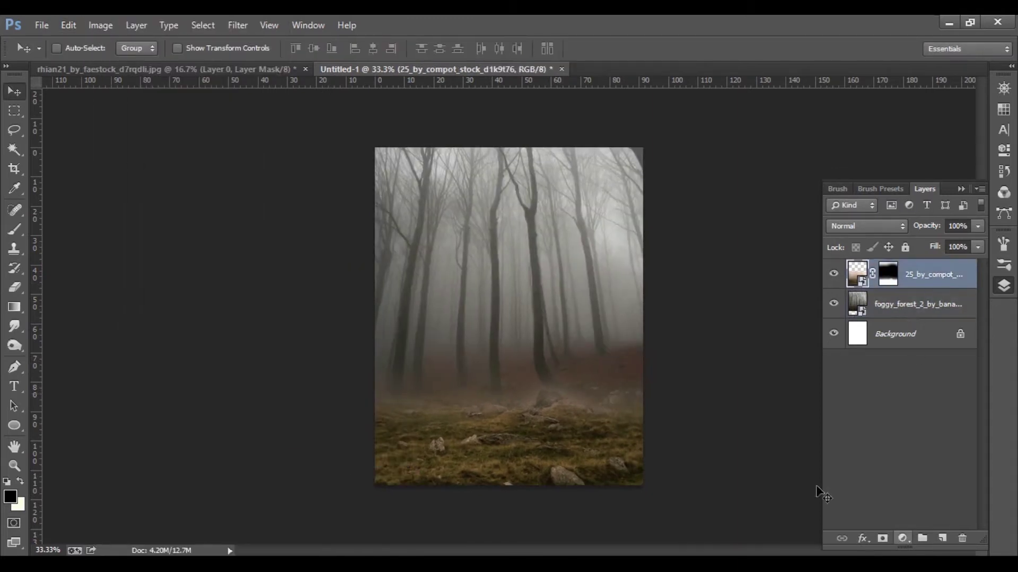
{"action": "left_click", "coordinate": [825, 304]}
Add a clipped Hue/Saturation adjustment to the ground with Colorize on and Lightness -15
{"action": "key", "text": "ctrl+t"}
{"action": "key", "text": "Escape"}
{"action": "key", "text": "ctrl+plus"}
{"action": "key", "text": "ctrl+plus"}
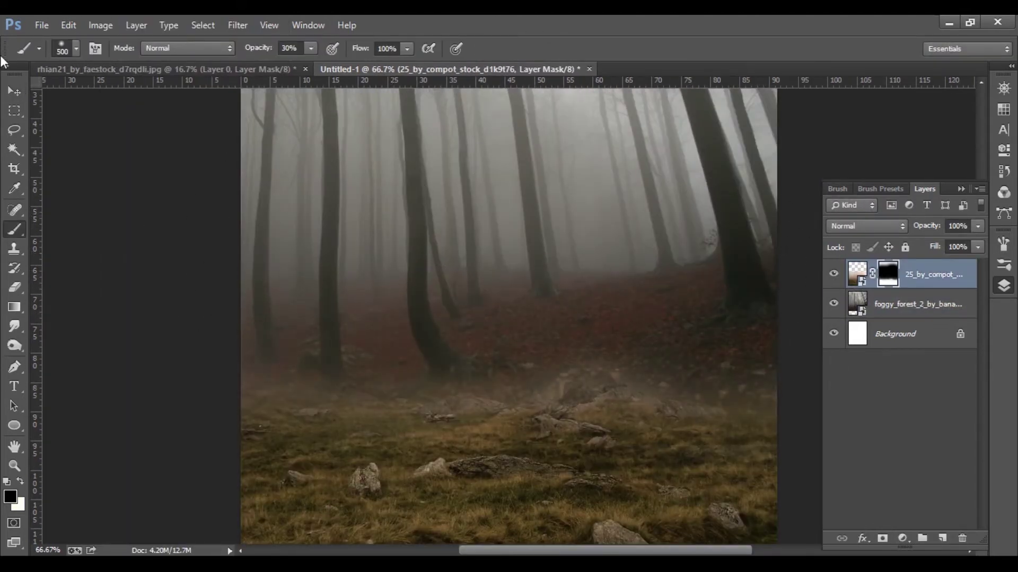
{"action": "key", "text": "v"}
{"action": "left_click", "coordinate": [902, 538]}
{"action": "left_click", "coordinate": [901, 366]}
{"action": "left_click", "coordinate": [921, 187]}
{"action": "scroll", "coordinate": [901, 169], "scroll_direction": "down", "scroll_amount": 1}
{"action": "left_click", "coordinate": [951, 134]}
{"action": "type", "text": "-15"}
{"action": "scroll", "coordinate": [886, 139], "scroll_direction": "up", "scroll_amount": 2}
{"action": "left_click", "coordinate": [957, 144]}
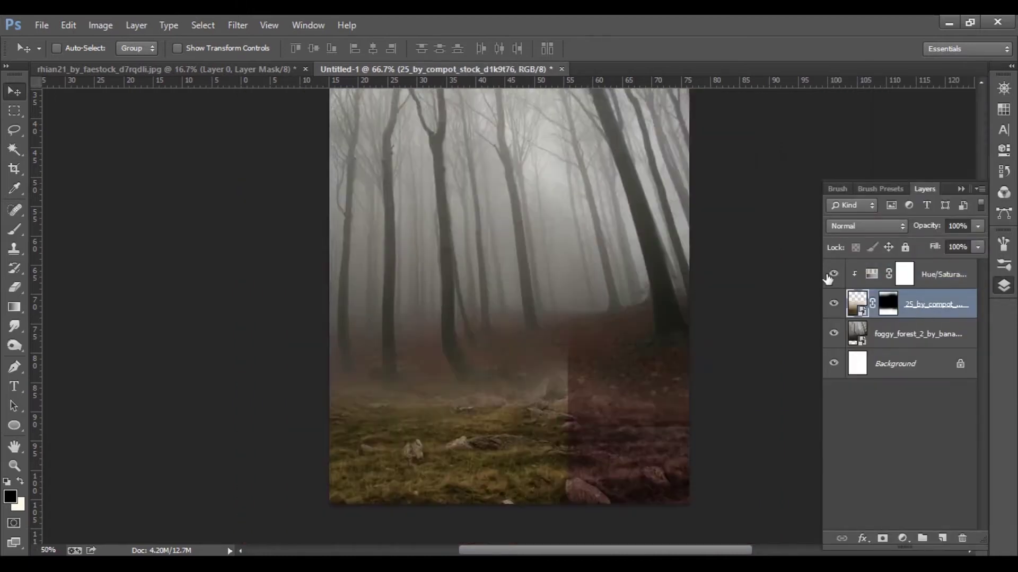
Refine the ground mask, resize the ground layer, and shift it down about 80 px
{"action": "left_click", "coordinate": [887, 304]}
{"action": "key", "text": "b"}
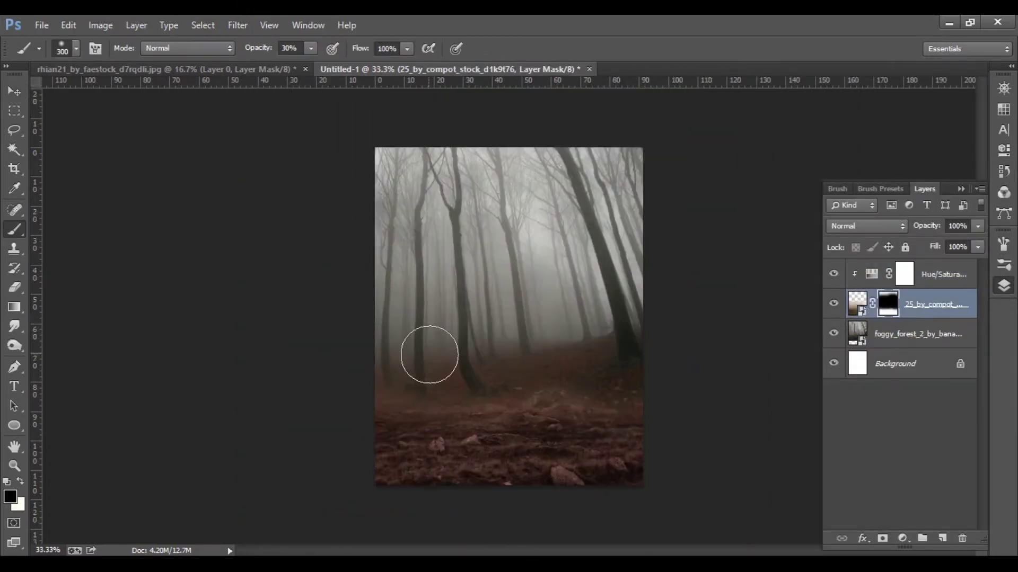
{"action": "key", "text": "ctrl+plus"}
{"action": "key", "text": "ctrl+plus"}
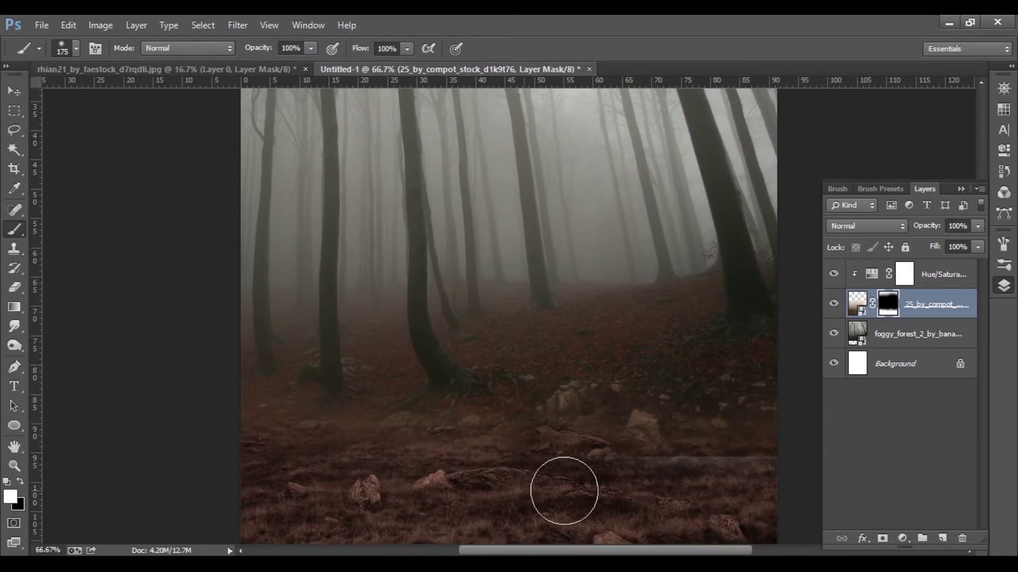
{"action": "key", "text": "ctrl+t"}
{"action": "key", "text": "ctrl+minus"}
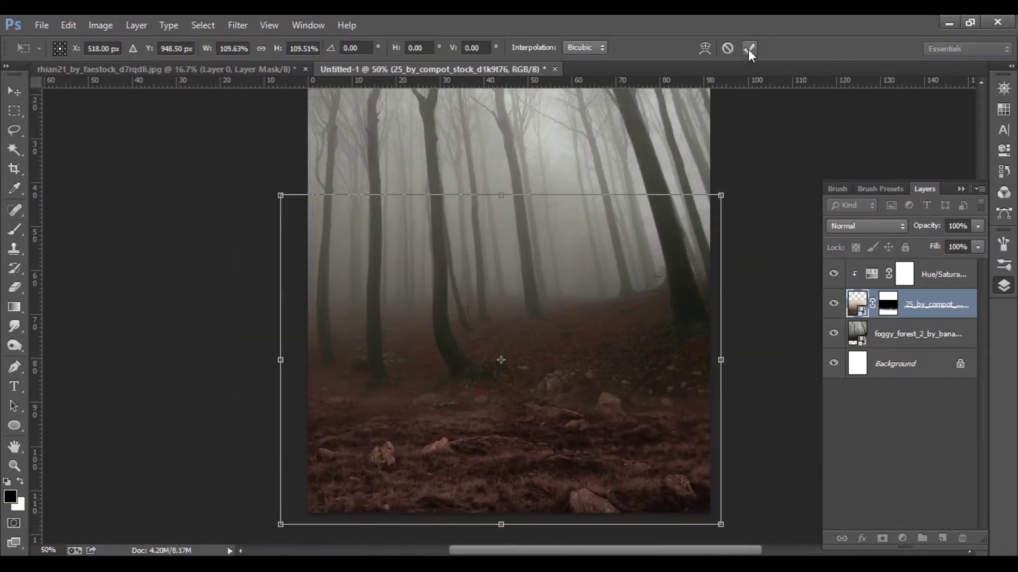
{"action": "left_click", "coordinate": [749, 50]}
{"action": "key", "text": "b"}
{"action": "key", "text": "x"}
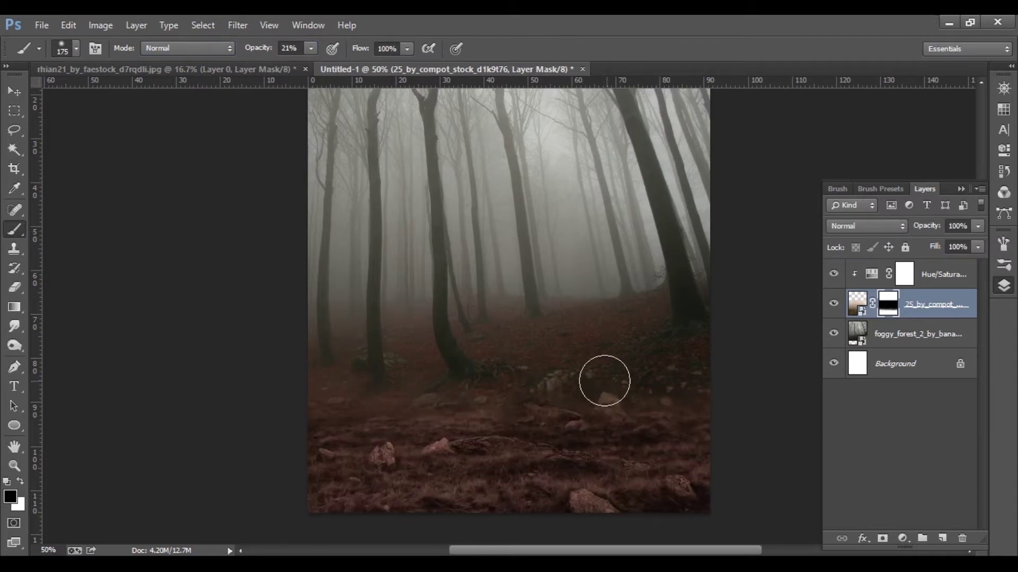
{"action": "key", "text": "v"}
{"action": "left_click_drag", "start_coordinate": [643, 372], "coordinate": [647, 413]}
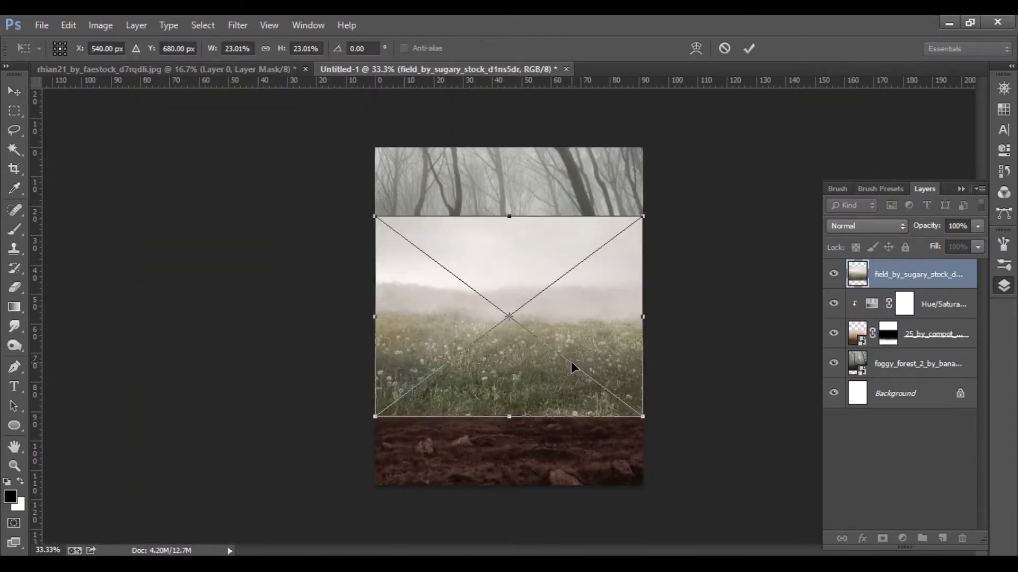
Give the placed meadow photo a clipped Hue/Saturation adjustment, slightly more saturated and darker
{"action": "key", "text": "Return"}
{"action": "left_click", "coordinate": [902, 539]}
{"action": "left_click", "coordinate": [885, 356]}
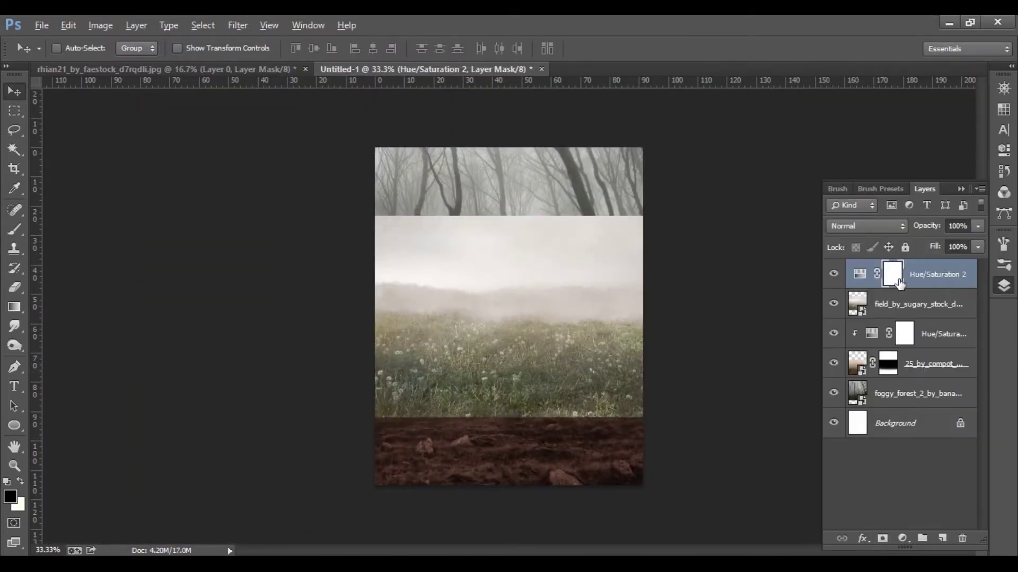
{"action": "left_click_drag", "start_coordinate": [903, 173], "coordinate": [904, 173]}
{"action": "type", "text": "25"}
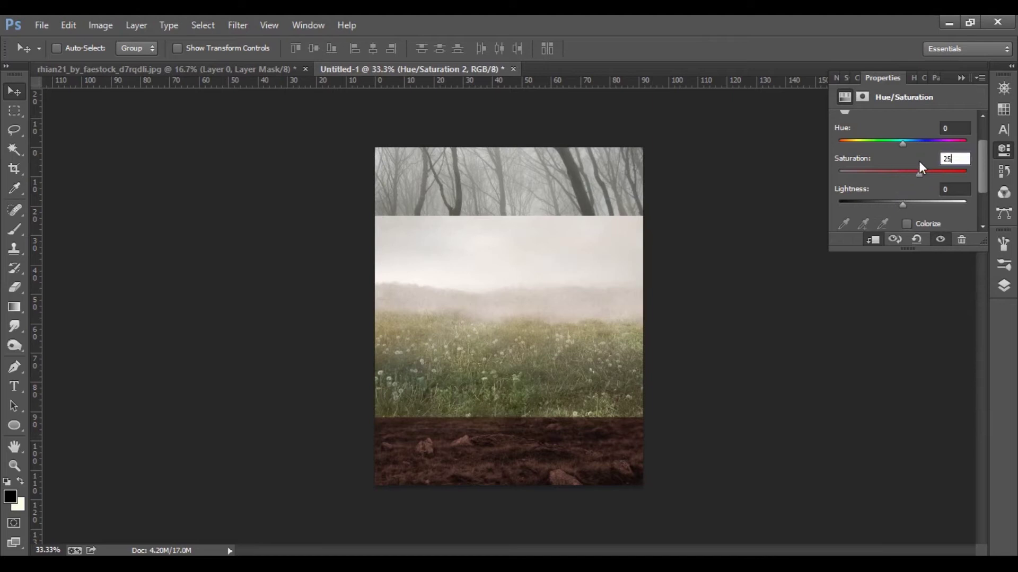
{"action": "left_click", "coordinate": [952, 189]}
{"action": "key", "text": "Down"}
{"action": "key", "text": "Down"}
{"action": "key", "text": "Down"}
{"action": "left_click", "coordinate": [1003, 286]}
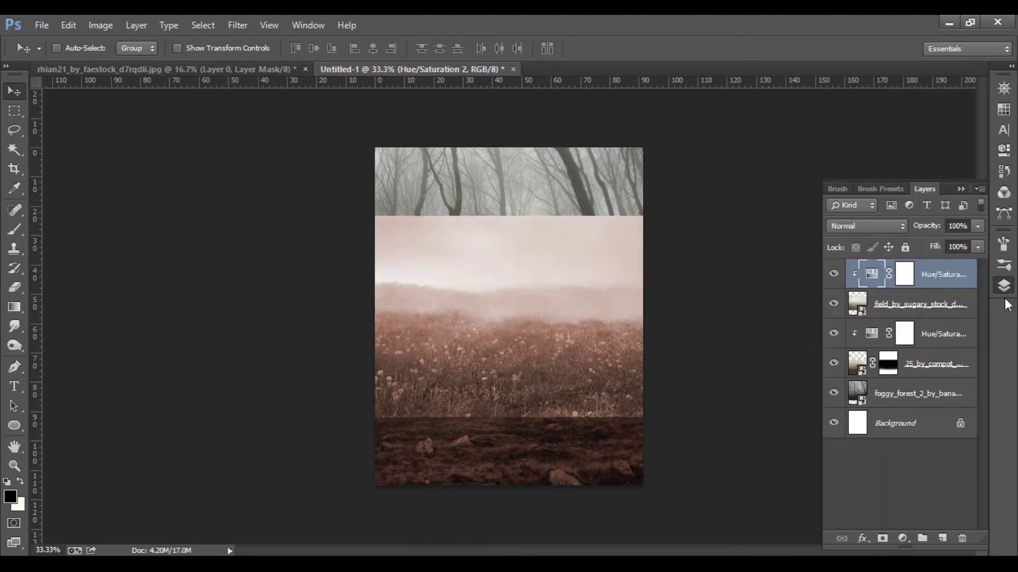
{"action": "left_click", "coordinate": [943, 304]}
Set the meadow to Lighter Color blend mode and move it lower
{"action": "left_click_drag", "start_coordinate": [556, 330], "coordinate": [556, 356]}
{"action": "left_click", "coordinate": [863, 226]}
{"action": "left_click", "coordinate": [867, 178]}
{"action": "left_click", "coordinate": [853, 342]}
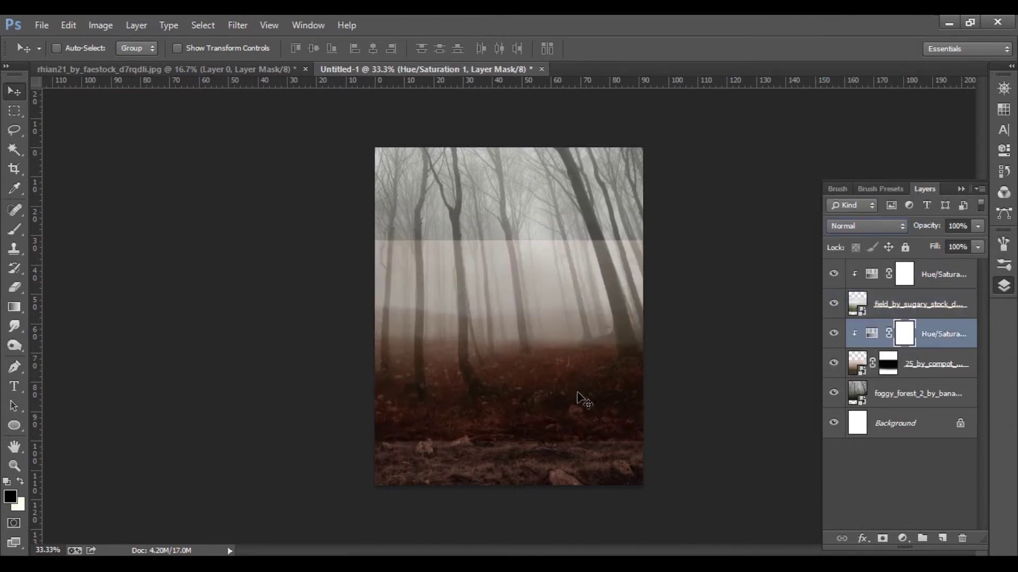
{"action": "left_click_drag", "start_coordinate": [578, 398], "coordinate": [541, 426], "text": "ctrl"}
{"action": "key", "text": "ctrl+t"}
{"action": "key", "text": "Return"}
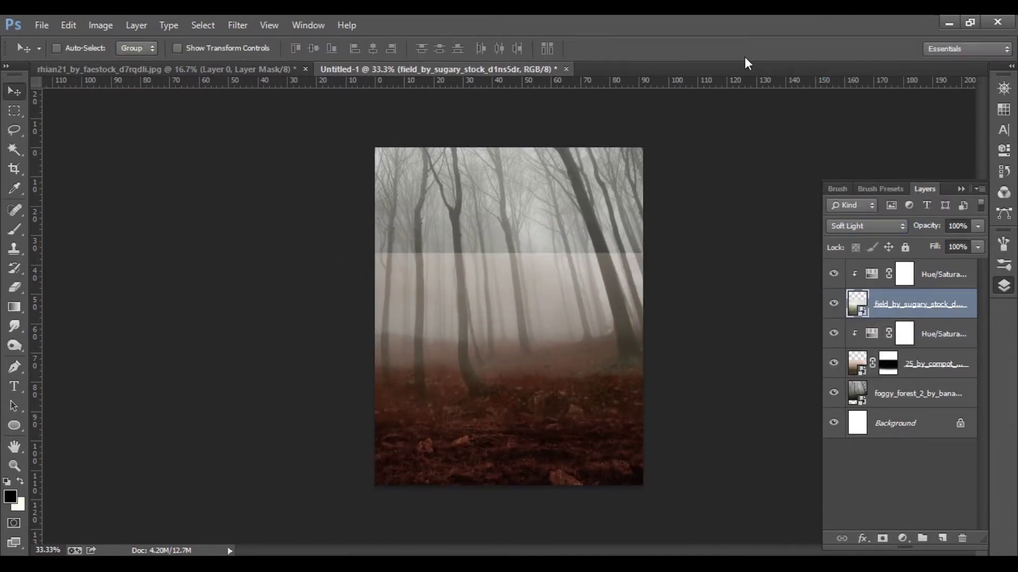
Mask the meadow, painting its fog edge away with a size-80 brush at 30% opacity
{"action": "left_click", "coordinate": [882, 538]}
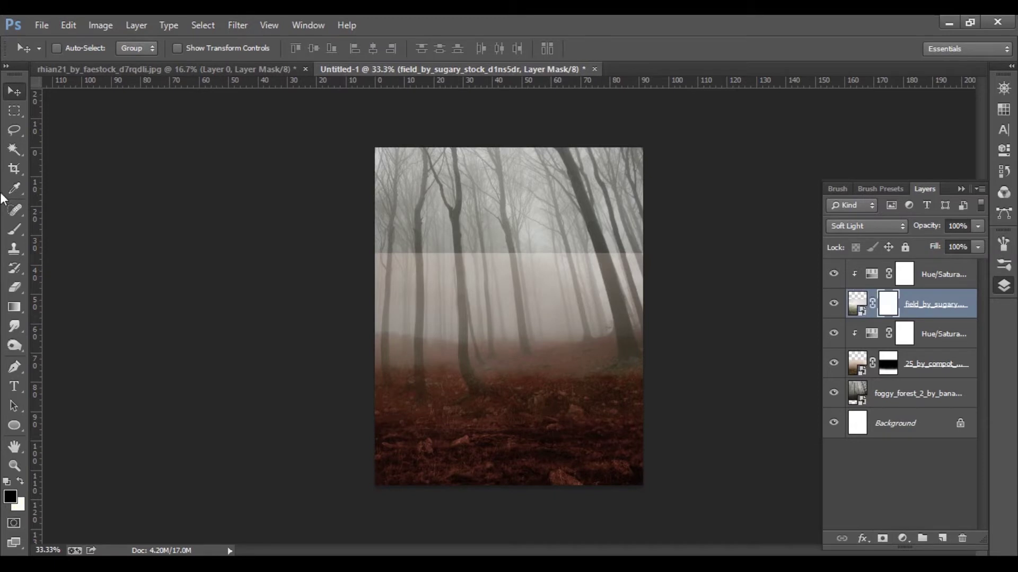
{"action": "key", "text": "b"}
{"action": "mouse_move", "coordinate": [363, 261]}
{"action": "left_mouse_down"}
{"action": "mouse_move", "coordinate": [579, 284]}
{"action": "mouse_move", "coordinate": [591, 271]}
{"action": "left_mouse_up"}
{"action": "key", "text": "ctrl+plus"}
{"action": "key", "text": "ctrl+plus"}
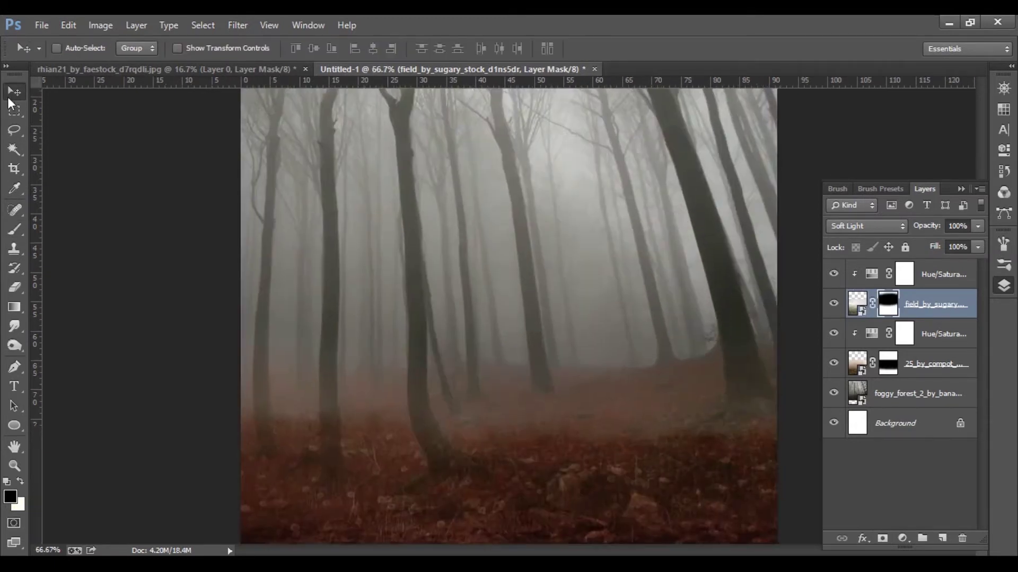
{"action": "key", "text": "ctrl+plus"}
{"action": "key", "text": "bracketleft"}
{"action": "key", "text": "3"}
{"action": "left_click_drag", "start_coordinate": [517, 295], "coordinate": [607, 249]}
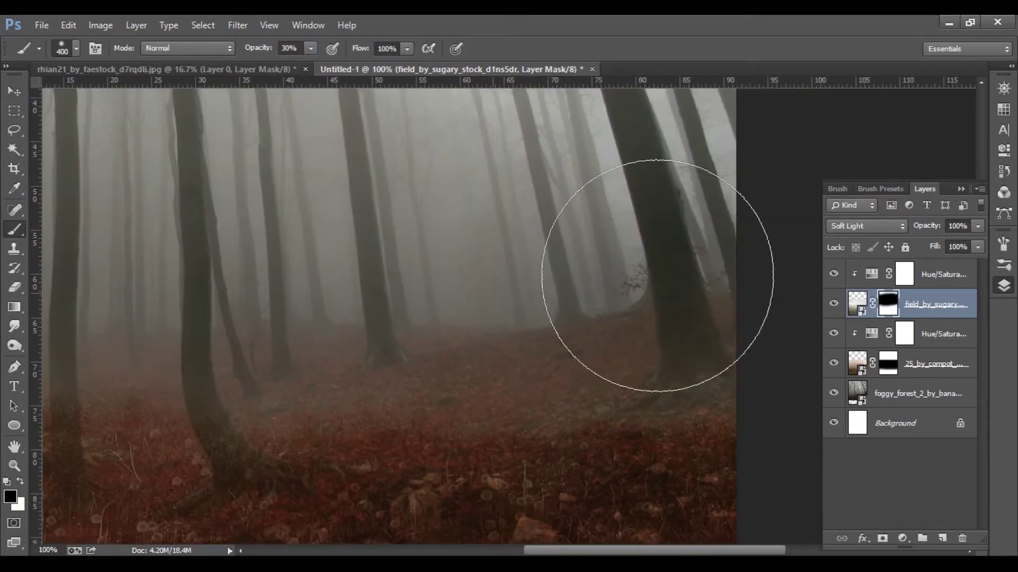
{"action": "right_click", "coordinate": [575, 263]}
{"action": "type", "text": "80"}
{"action": "key", "text": "Return"}
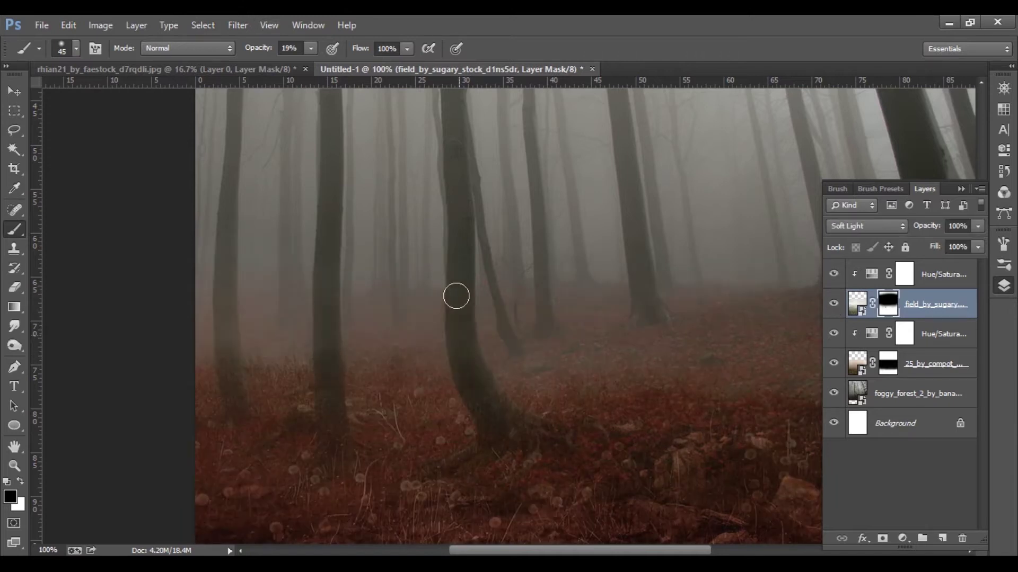
Set the Hue/Saturation adjustment to Saturation 25 and Lightness -15
{"action": "key", "text": "ctrl+0"}
{"action": "key", "text": "v"}
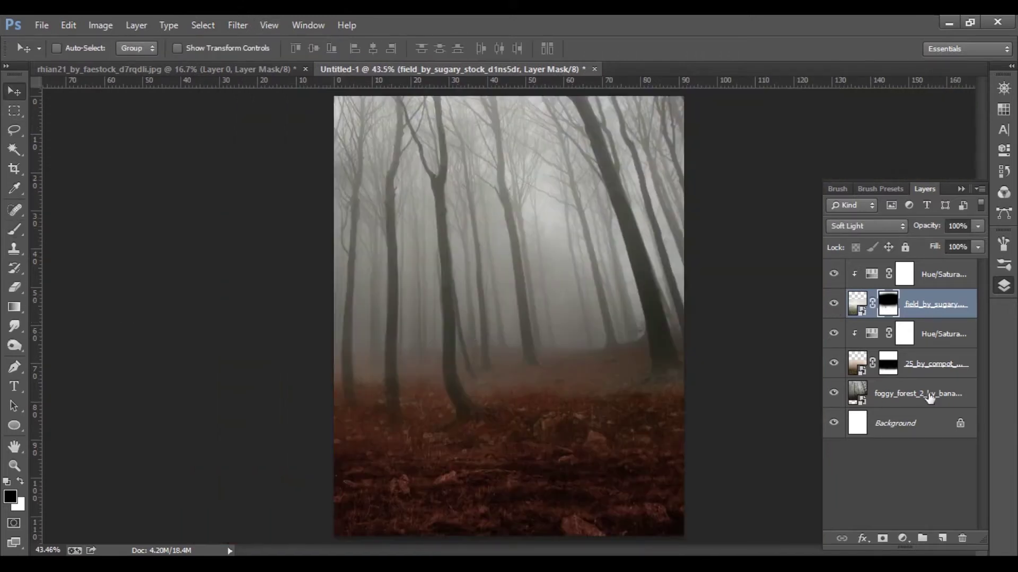
{"action": "double_click", "coordinate": [871, 333]}
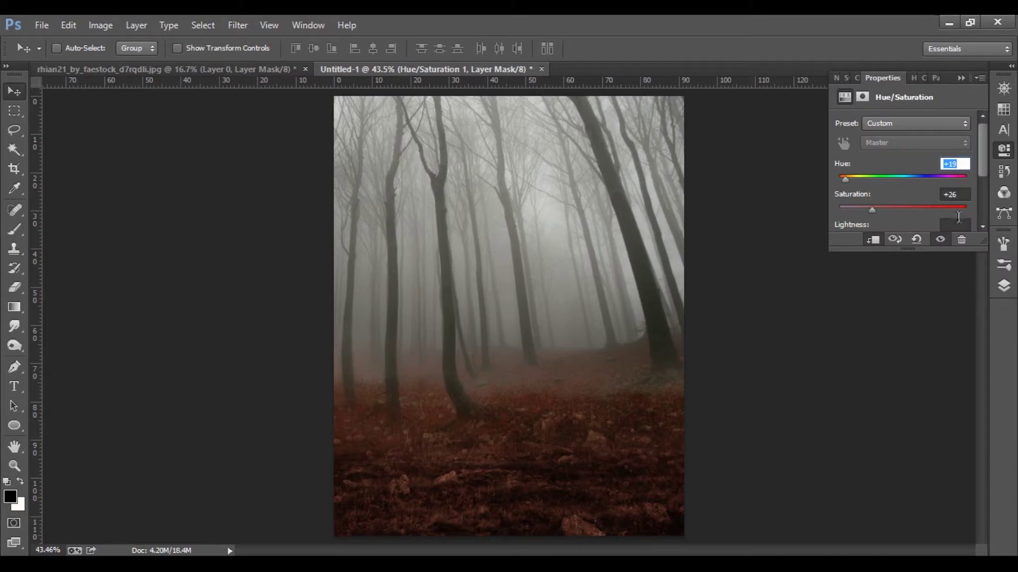
{"action": "type", "text": "25"}
{"action": "key", "text": "Tab"}
{"action": "type", "text": "-15"}
Select all the scene layers and gather them into a group
{"action": "left_click", "coordinate": [1003, 286]}
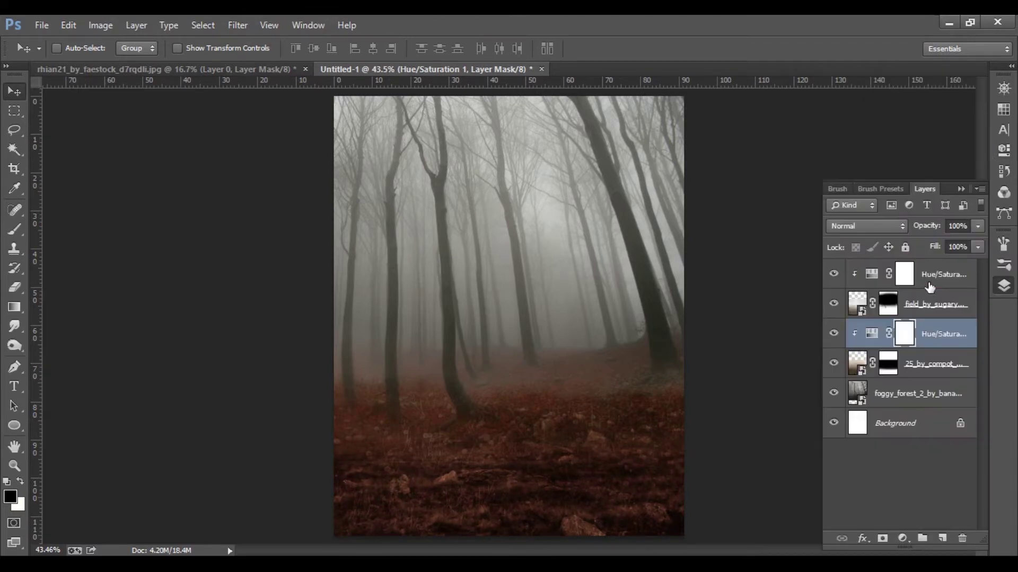
{"action": "left_click", "coordinate": [885, 271], "text": "shift"}
{"action": "key", "text": "ctrl+g"}
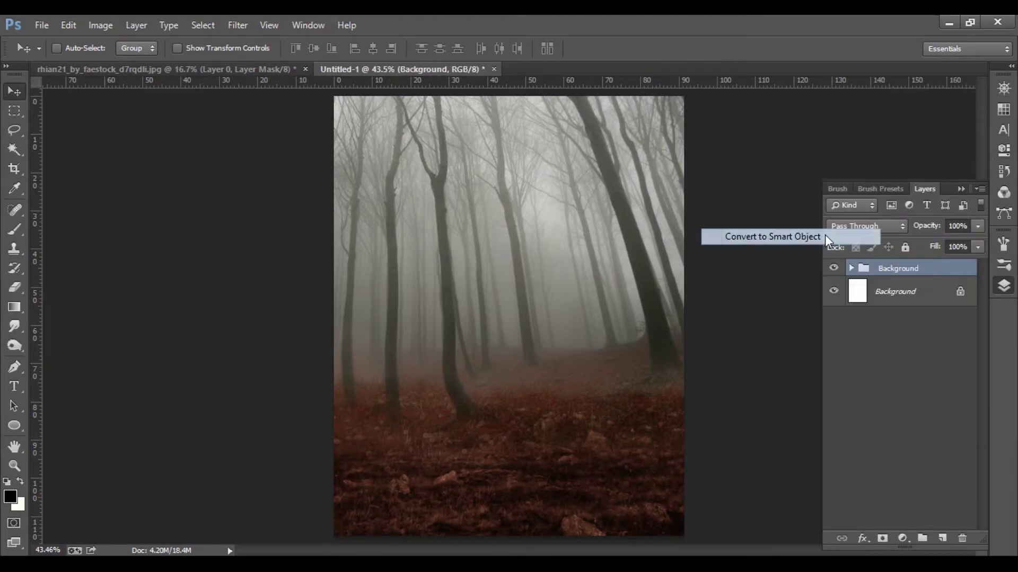
Convert the grouped forest into a flat layer and add a Hue/Saturation adjustment above it
{"action": "left_click", "coordinate": [752, 241]}
{"action": "left_click", "coordinate": [902, 538]}
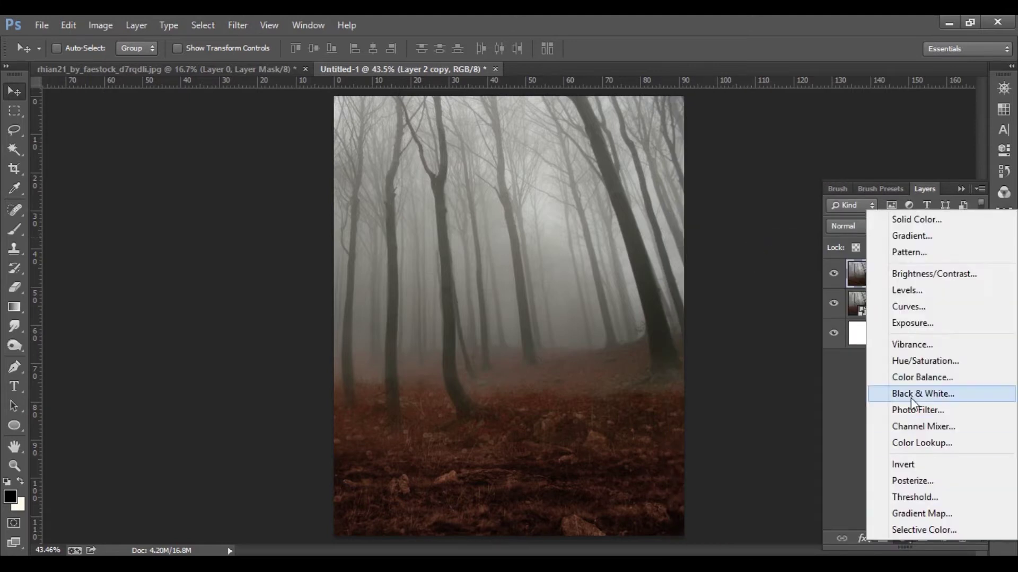
{"action": "left_click", "coordinate": [902, 538]}
{"action": "left_click", "coordinate": [908, 357]}
Tint the forest cold blue: Saturation -30, Colorize on, Hue 207
{"action": "double_click", "coordinate": [859, 286]}
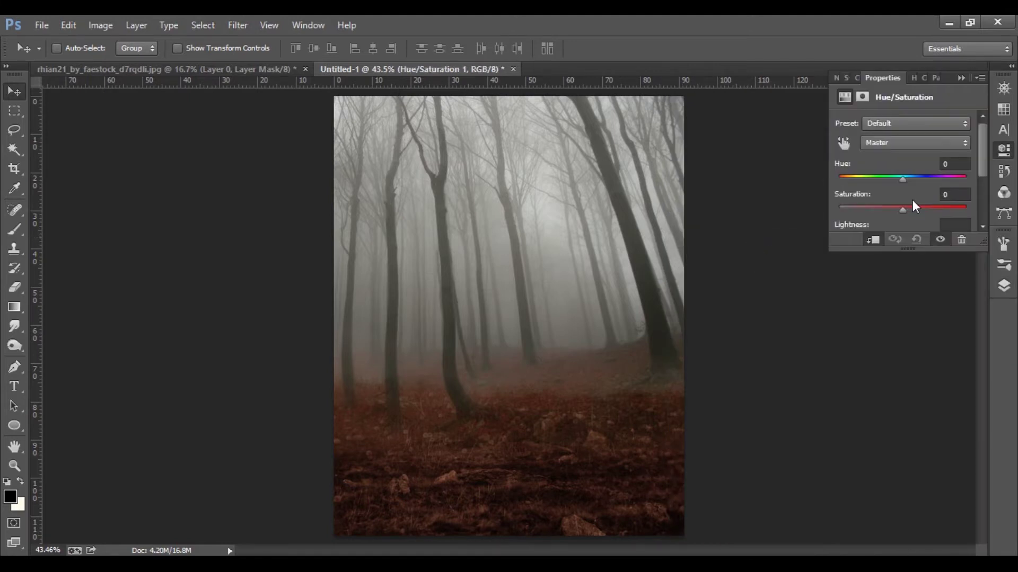
{"action": "type", "text": "-30"}
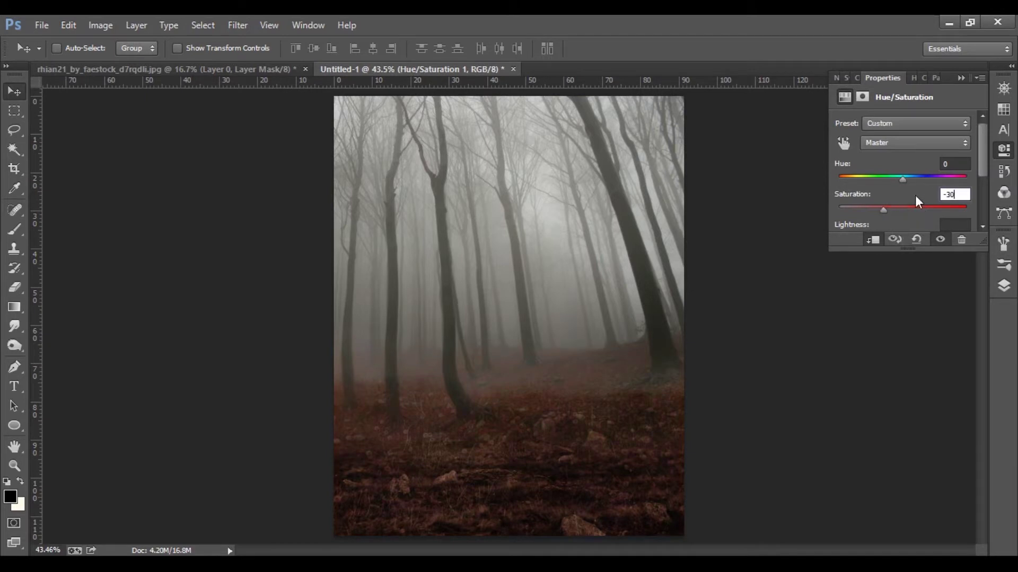
{"action": "scroll", "coordinate": [906, 207], "scroll_direction": "down", "scroll_amount": 3}
{"action": "left_click", "coordinate": [909, 169]}
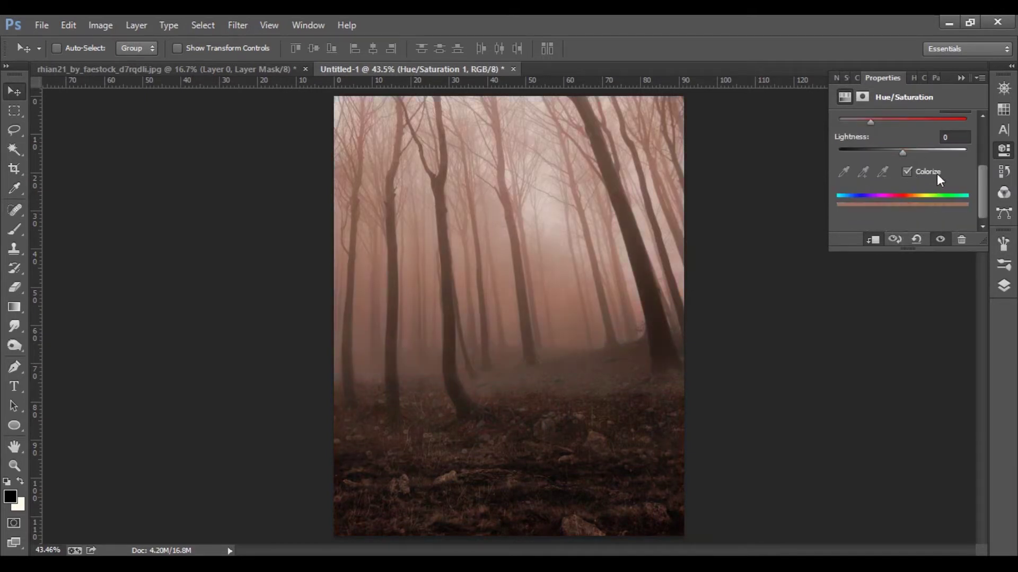
{"action": "scroll", "coordinate": [910, 169], "scroll_direction": "up", "scroll_amount": 2}
{"action": "left_click", "coordinate": [951, 136]}
{"action": "type", "text": "199207"}
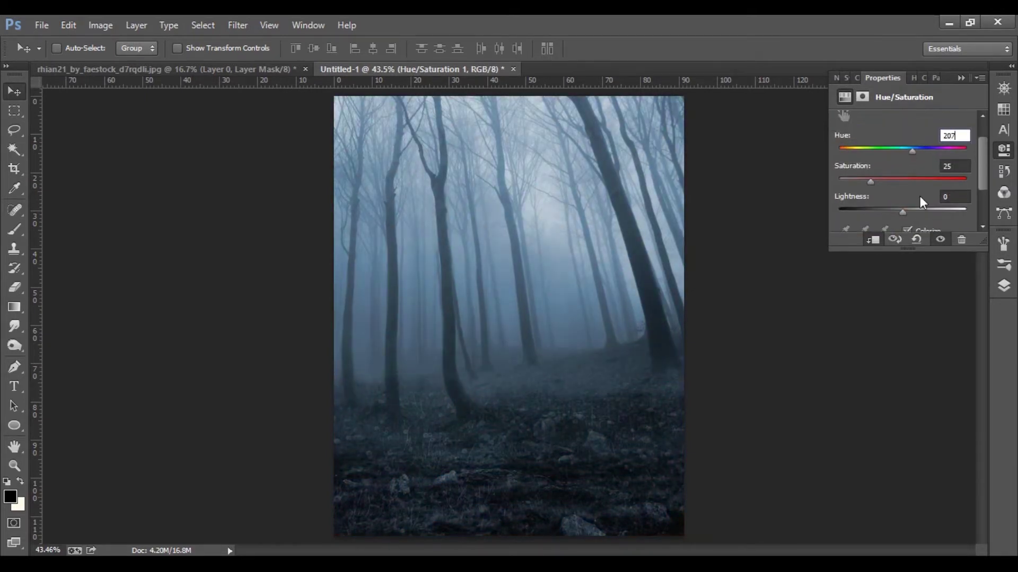
Recheck the Hue/Saturation settings, then group and duplicate the forest layers
{"action": "key", "text": "F7"}
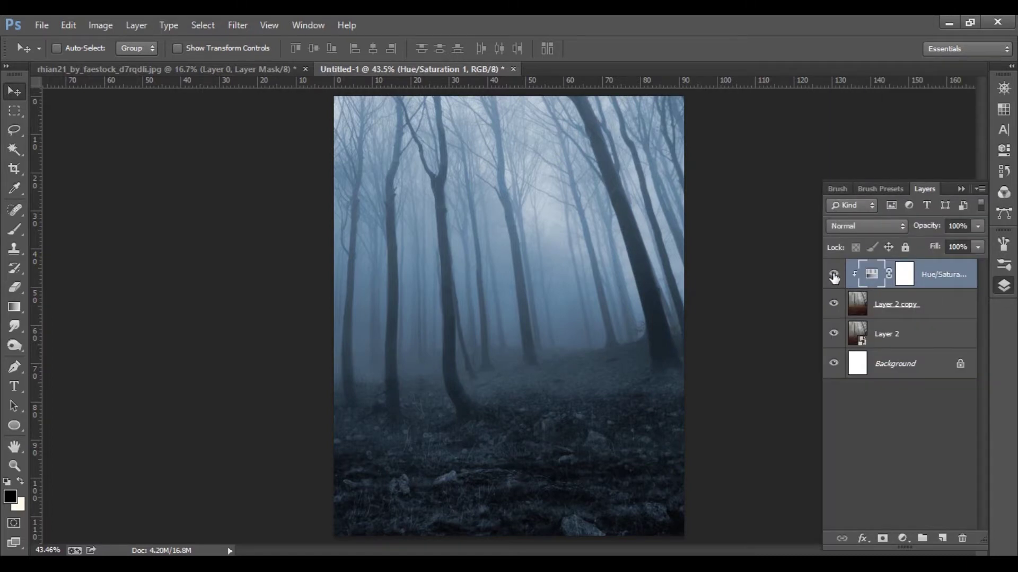
{"action": "double_click", "coordinate": [871, 274]}
{"action": "key", "text": "F7"}
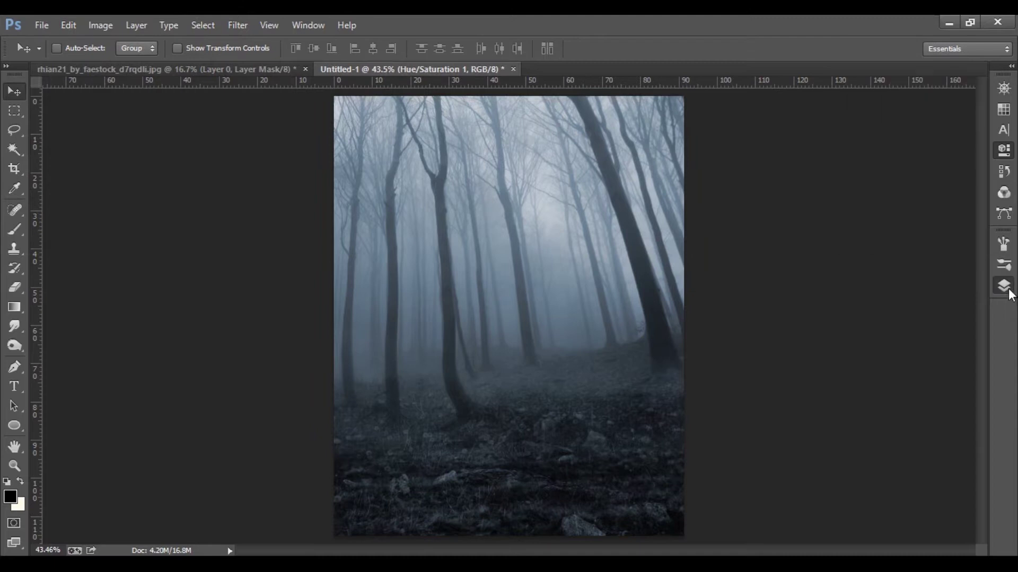
{"action": "key", "text": "ctrl+g"}
{"action": "key", "text": "ctrl+j"}
Drag the woman into Untitled-1 and scale her to kneel in the foreground
{"action": "key", "text": "ctrl+z"}
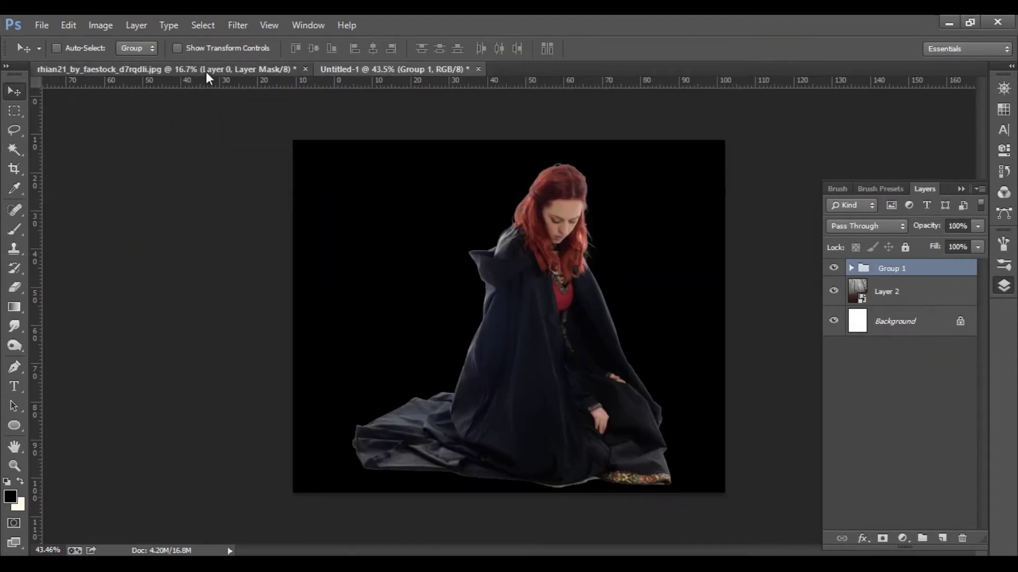
{"action": "left_click_drag", "start_coordinate": [579, 256], "coordinate": [538, 400]}
{"action": "key", "text": "ctrl+t"}
{"action": "left_click_drag", "start_coordinate": [166, 237], "coordinate": [341, 227]}
{"action": "left_click_drag", "start_coordinate": [530, 347], "coordinate": [587, 397]}
{"action": "key", "text": "ctrl+plus"}
{"action": "key", "text": "ctrl+plus"}
{"action": "key", "text": "ctrl+plus"}
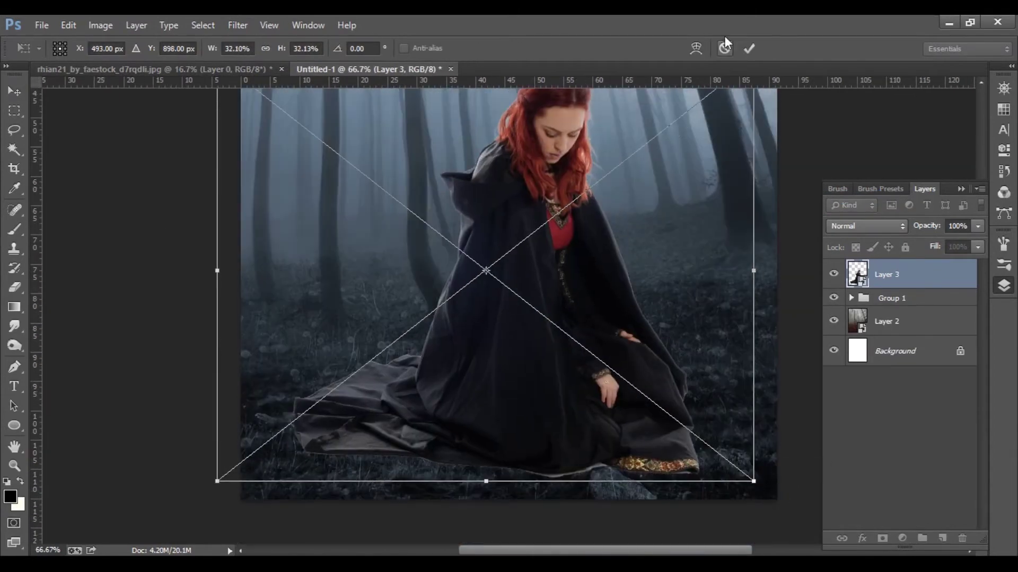
{"action": "key", "text": "Return"}
Scale the woman slightly smaller and add a layer mask to her layer
{"action": "key", "text": "ctrl+minus"}
{"action": "key", "text": "ctrl+t"}
{"action": "left_click_drag", "start_coordinate": [709, 491], "coordinate": [595, 413]}
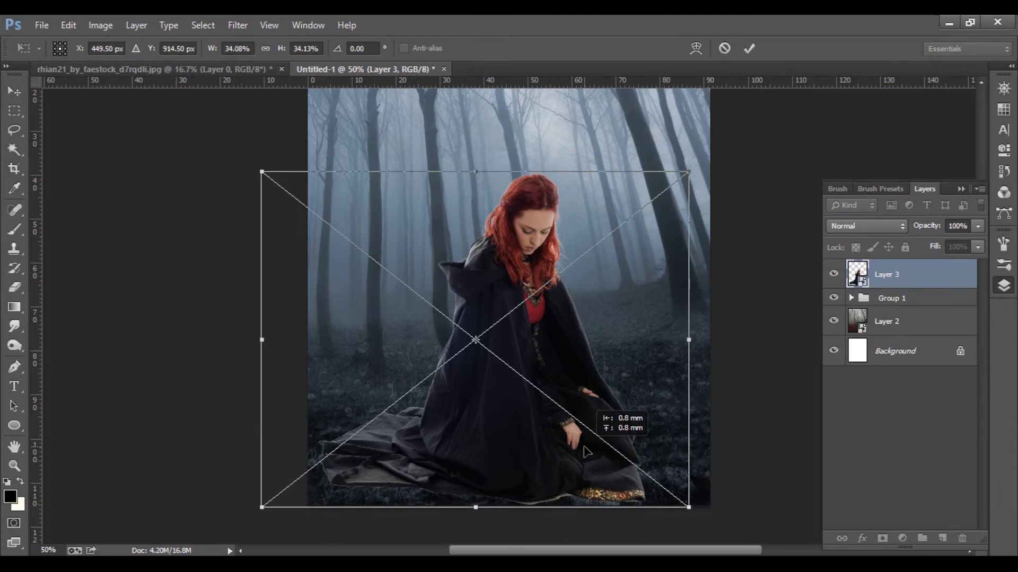
{"action": "key", "text": "Return"}
{"action": "key", "text": "ctrl+plus"}
{"action": "key", "text": "ctrl+plus"}
{"action": "scroll", "coordinate": [746, 215], "scroll_direction": "down", "scroll_amount": 5}
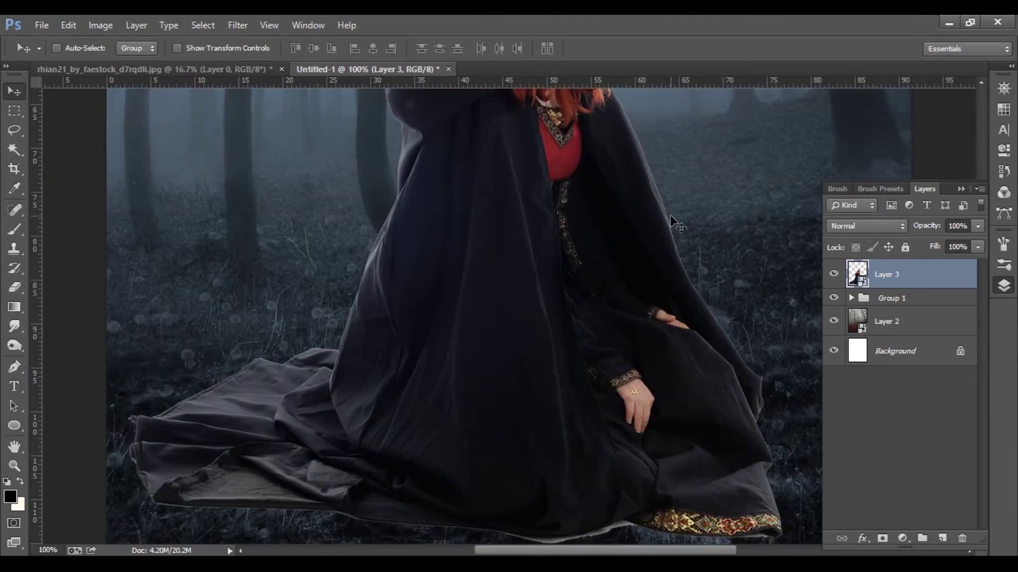
{"action": "scroll", "coordinate": [670, 215], "scroll_direction": "down", "scroll_amount": 3}
{"action": "left_click", "coordinate": [883, 538]}
Paint black on Layer 3's mask along the cloak's lower hem with a size-20 brush
{"action": "key", "text": "b"}
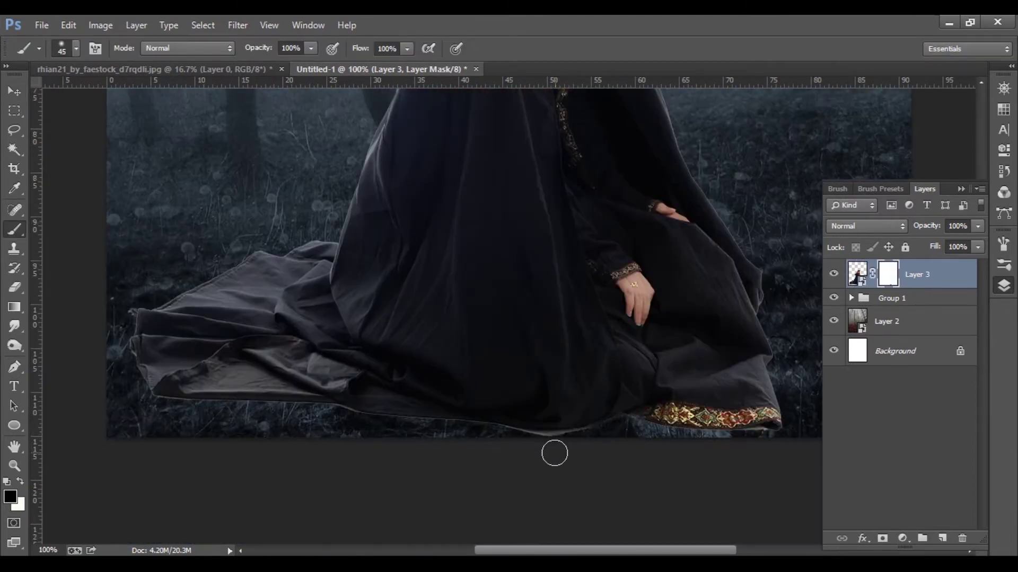
{"action": "key", "text": "ctrl+plus"}
{"action": "key", "text": "ctrl+plus"}
{"action": "scroll", "coordinate": [408, 211], "scroll_direction": "down", "scroll_amount": 3}
{"action": "key", "text": "bracketleft"}
{"action": "scroll", "coordinate": [734, 367], "scroll_direction": "left", "scroll_amount": 2}
{"action": "scroll", "coordinate": [567, 389], "scroll_direction": "left", "scroll_amount": 3}
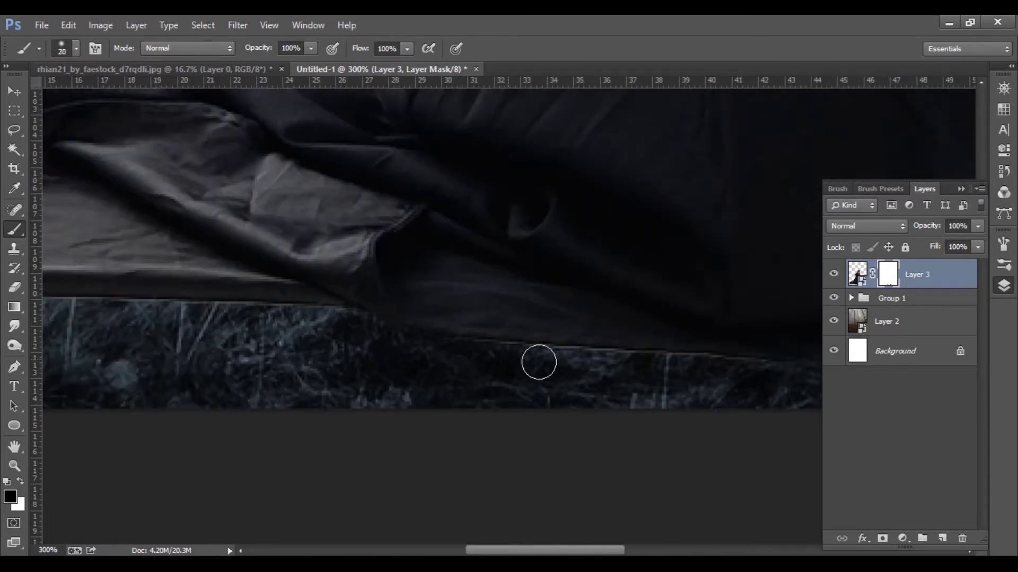
{"action": "scroll", "coordinate": [696, 372], "scroll_direction": "left", "scroll_amount": 5}
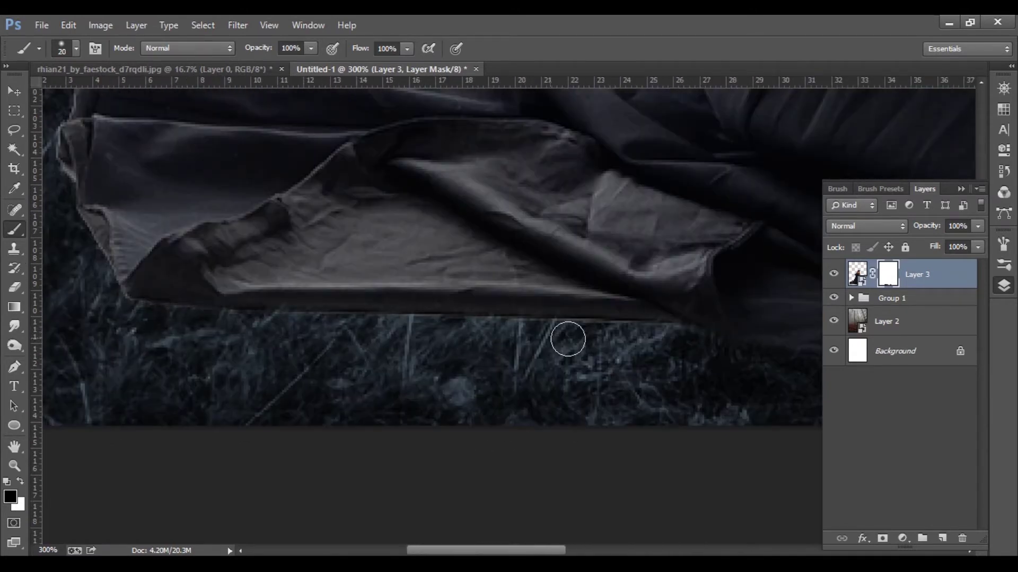
{"action": "scroll", "coordinate": [406, 268], "scroll_direction": "left", "scroll_amount": 5}
{"action": "scroll", "coordinate": [406, 268], "scroll_direction": "up", "scroll_amount": 3}
{"action": "scroll", "coordinate": [368, 238], "scroll_direction": "up", "scroll_amount": 1}
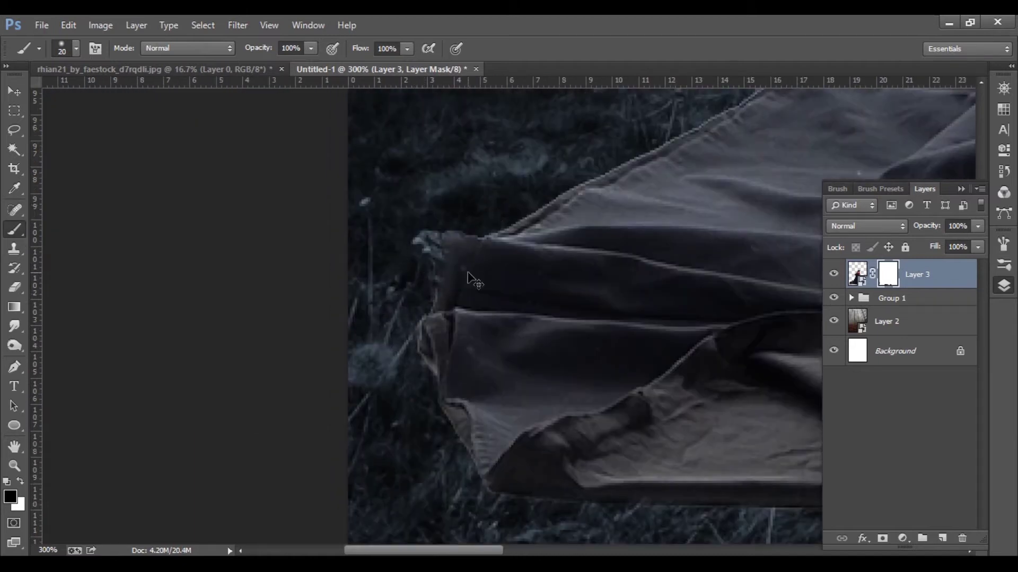
{"action": "scroll", "coordinate": [467, 273], "scroll_direction": "right", "scroll_amount": 10}
{"action": "scroll", "coordinate": [448, 316], "scroll_direction": "right", "scroll_amount": 10}
{"action": "scroll", "coordinate": [360, 286], "scroll_direction": "down", "scroll_amount": 2}
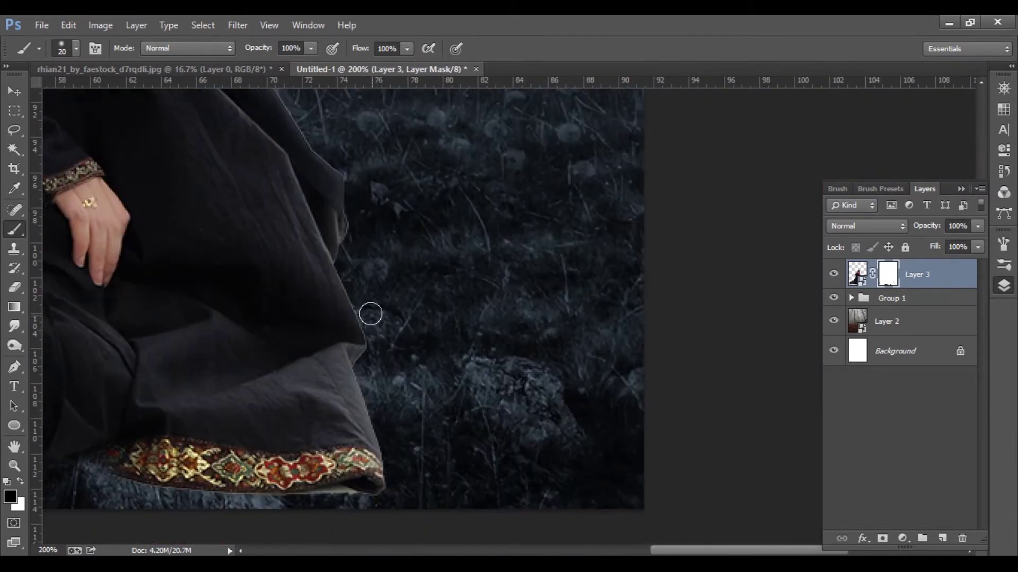
{"action": "scroll", "coordinate": [370, 295], "scroll_direction": "down", "scroll_amount": 5, "text": "alt"}
Add a Hue/Saturation adjustment for the woman with Saturation -26
{"action": "key", "text": "v"}
{"action": "left_click", "coordinate": [902, 538]}
{"action": "left_click", "coordinate": [900, 364]}
{"action": "left_click_drag", "start_coordinate": [902, 207], "coordinate": [885, 209]}
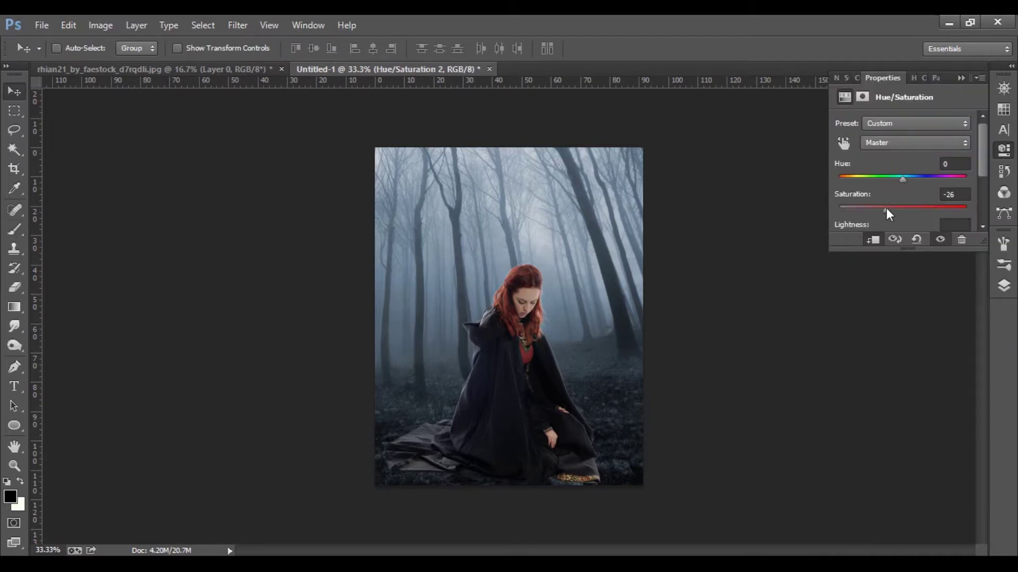
Set the woman copy layer to Multiply at 50% opacity and 70% fill
{"action": "left_click", "coordinate": [1003, 286]}
{"action": "left_click", "coordinate": [858, 225]}
{"action": "left_click", "coordinate": [839, 343]}
{"action": "key", "text": "5"}
{"action": "left_click_drag", "start_coordinate": [935, 247], "coordinate": [934, 249]}
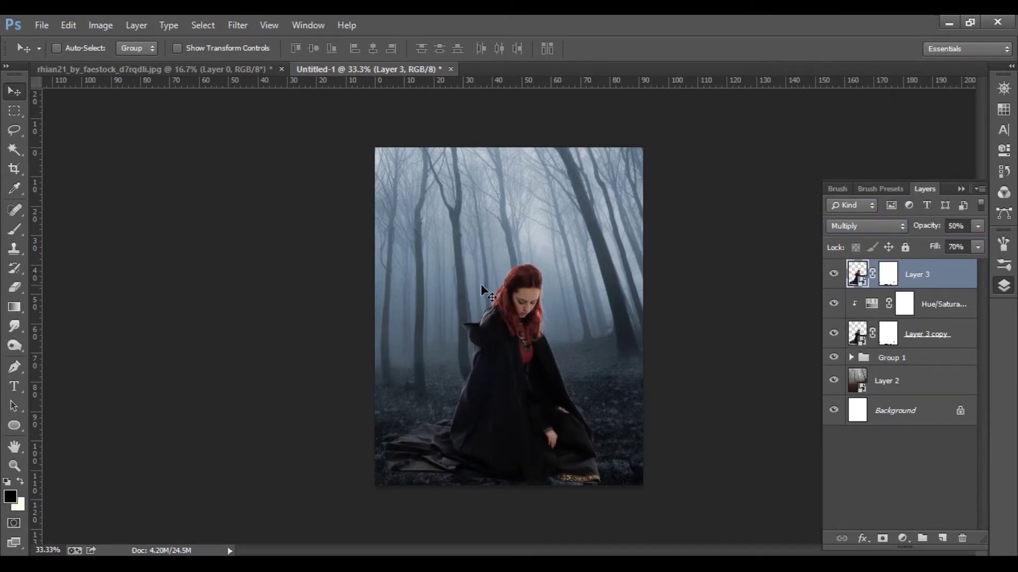
{"action": "key", "text": "ctrl+plus"}
{"action": "key", "text": "ctrl+plus"}
{"action": "key", "text": "ctrl+plus"}
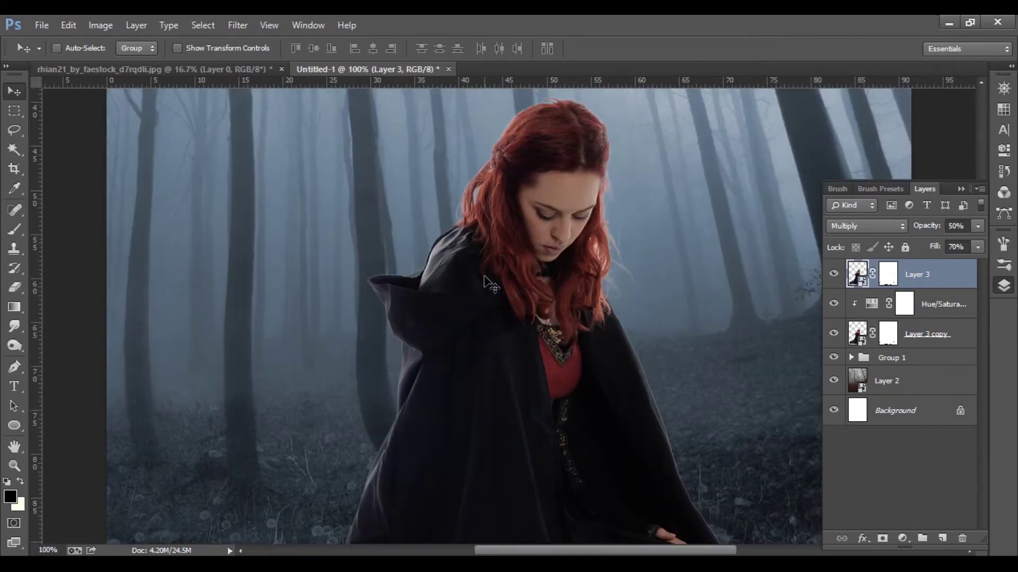
Mask the lower woman copy to a contracted selection of her silhouette
{"action": "left_click", "coordinate": [856, 334], "text": "ctrl"}
{"action": "left_click", "coordinate": [203, 25]}
{"action": "left_click", "coordinate": [339, 188]}
{"action": "key", "text": "Return"}
{"action": "key", "text": "ctrl+shift+i"}
{"action": "key", "text": "alt+BackSpace"}
{"action": "key", "text": "ctrl+d"}
Touch up the copy's mask around her face with a white brush
{"action": "key", "text": "l"}
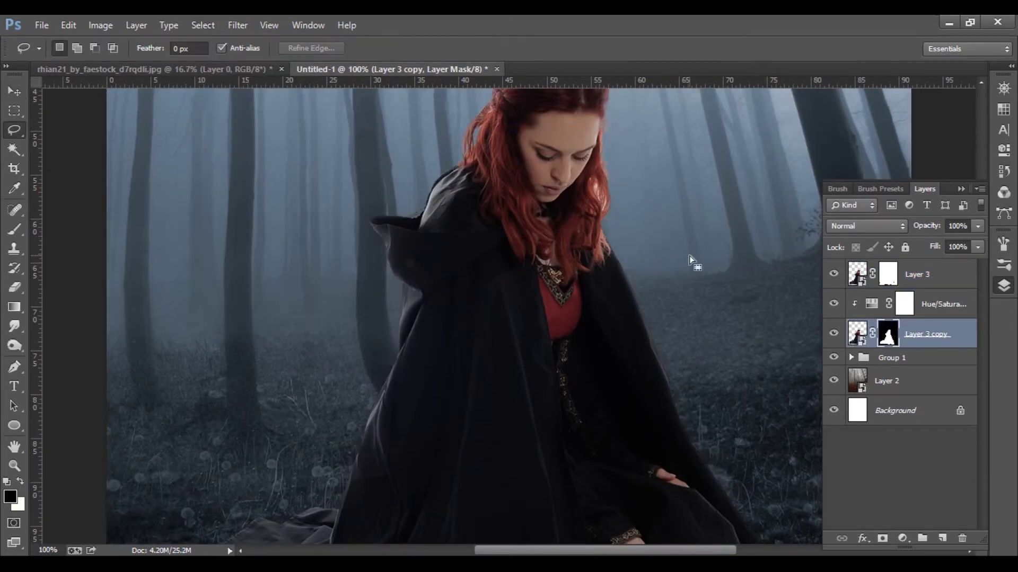
{"action": "left_click_drag", "start_coordinate": [689, 256], "coordinate": [588, 321]}
{"action": "key", "text": "ctrl+plus"}
{"action": "key", "text": "ctrl+plus"}
{"action": "key", "text": "b"}
{"action": "key", "text": "x"}
{"action": "right_click", "coordinate": [384, 295]}
{"action": "key", "text": "Return"}
{"action": "scroll", "coordinate": [496, 288], "scroll_direction": "down", "scroll_amount": 1}
{"action": "key", "text": "ctrl+minus"}
{"action": "key", "text": "ctrl+minus"}
{"action": "key", "text": "ctrl+minus"}
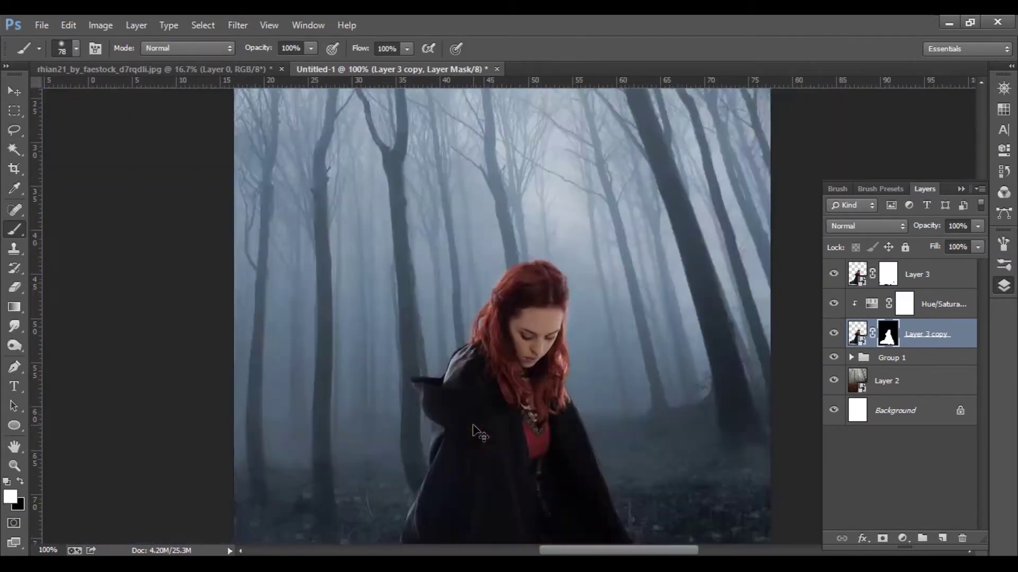
{"action": "key", "text": "ctrl+minus"}
{"action": "key", "text": "ctrl+minus"}
{"action": "key", "text": "v"}
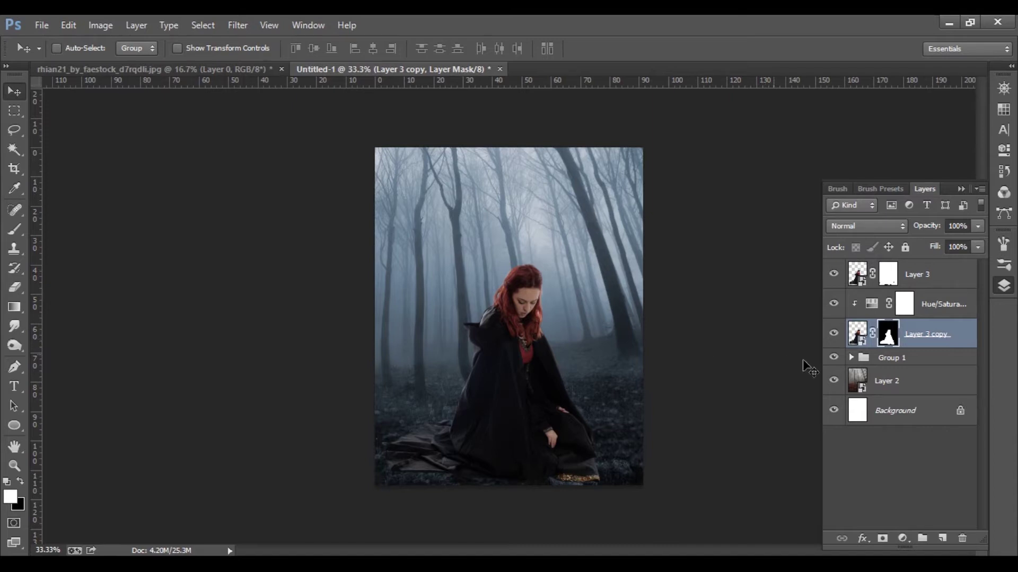
{"action": "key", "text": "ctrl+plus"}
{"action": "key", "text": "ctrl+plus"}
{"action": "key", "text": "ctrl+plus"}
Set up a black brush at 50% opacity on the top woman layer's mask
{"action": "left_click", "coordinate": [917, 274]}
{"action": "key", "text": "b"}
{"action": "key", "text": "x"}
{"action": "right_click", "coordinate": [713, 302]}
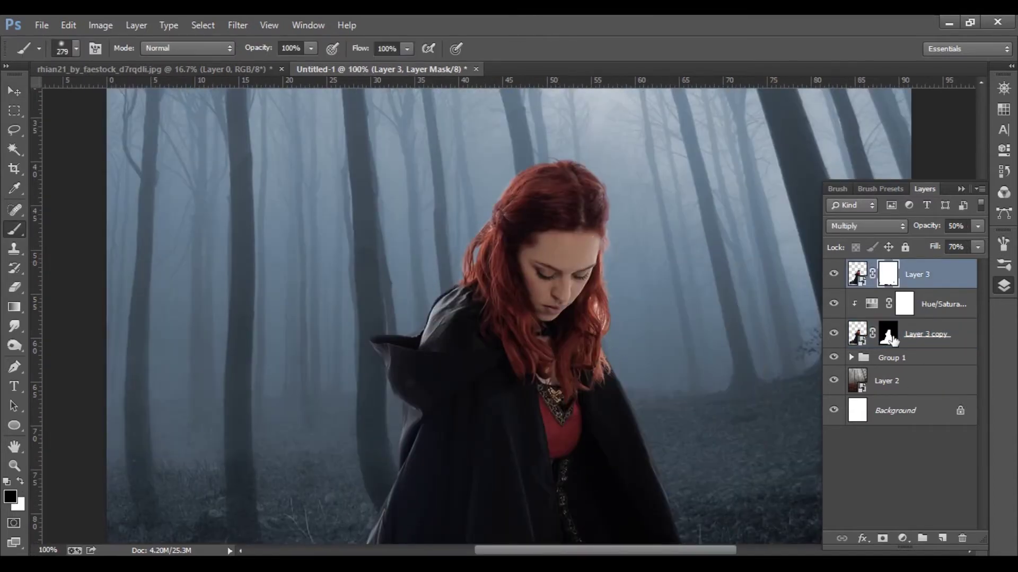
{"action": "left_click", "coordinate": [291, 49]}
{"action": "type", "text": "50"}
{"action": "key", "text": "Return"}
{"action": "key", "text": "bracketleft"}
{"action": "key", "text": "bracketleft"}
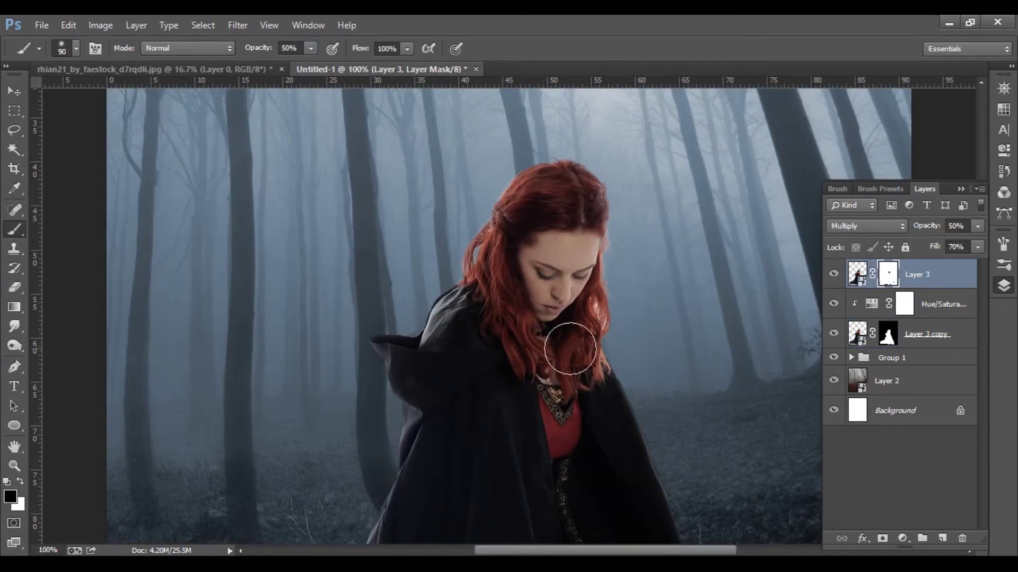
Mask the cloak edges on the top copy, resizing the brush for finer areas
{"action": "scroll", "coordinate": [551, 373], "scroll_direction": "down", "scroll_amount": 5}
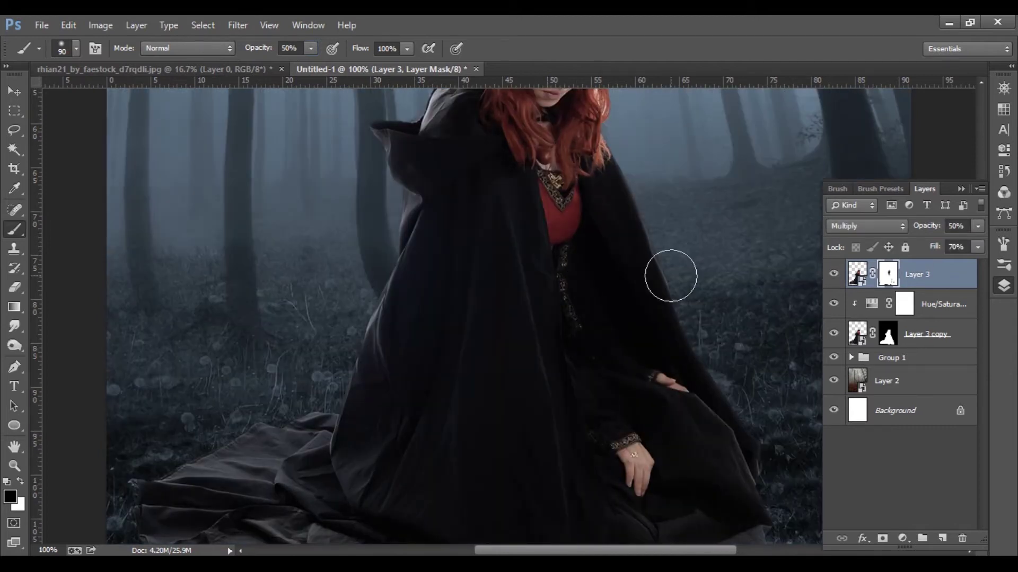
{"action": "key", "text": "bracketright"}
{"action": "key", "text": "bracketright"}
{"action": "key", "text": "bracketright"}
{"action": "scroll", "coordinate": [530, 227], "scroll_direction": "up", "scroll_amount": 5}
{"action": "scroll", "coordinate": [672, 375], "scroll_direction": "down", "scroll_amount": 7}
{"action": "scroll", "coordinate": [672, 376], "scroll_direction": "up", "scroll_amount": 1}
{"action": "scroll", "coordinate": [509, 222], "scroll_direction": "down", "scroll_amount": 1}
{"action": "scroll", "coordinate": [629, 381], "scroll_direction": "up", "scroll_amount": 1}
{"action": "key", "text": "bracketleft"}
{"action": "key", "text": "bracketleft"}
{"action": "key", "text": "bracketleft"}
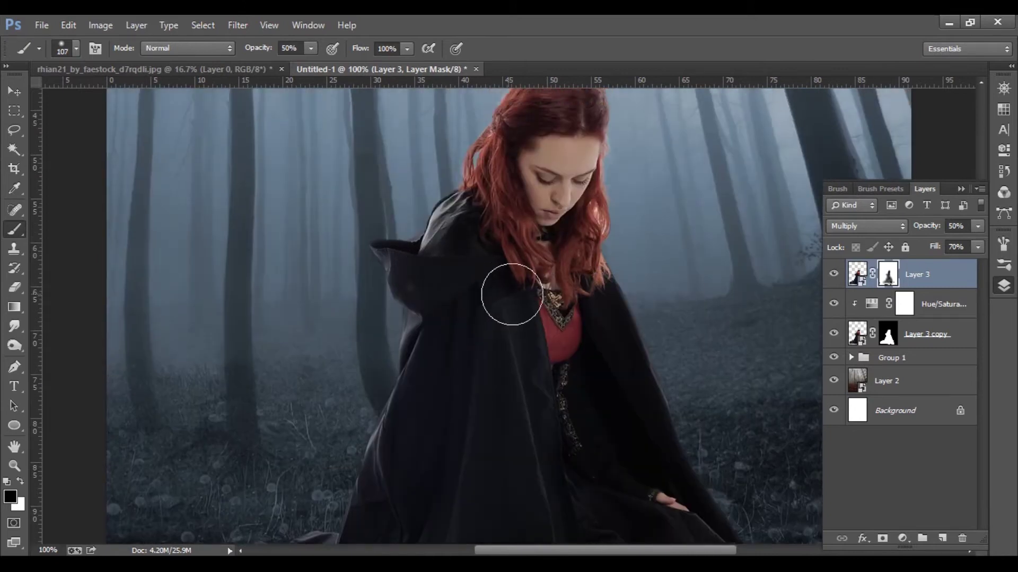
{"action": "scroll", "coordinate": [511, 290], "scroll_direction": "up", "scroll_amount": 2}
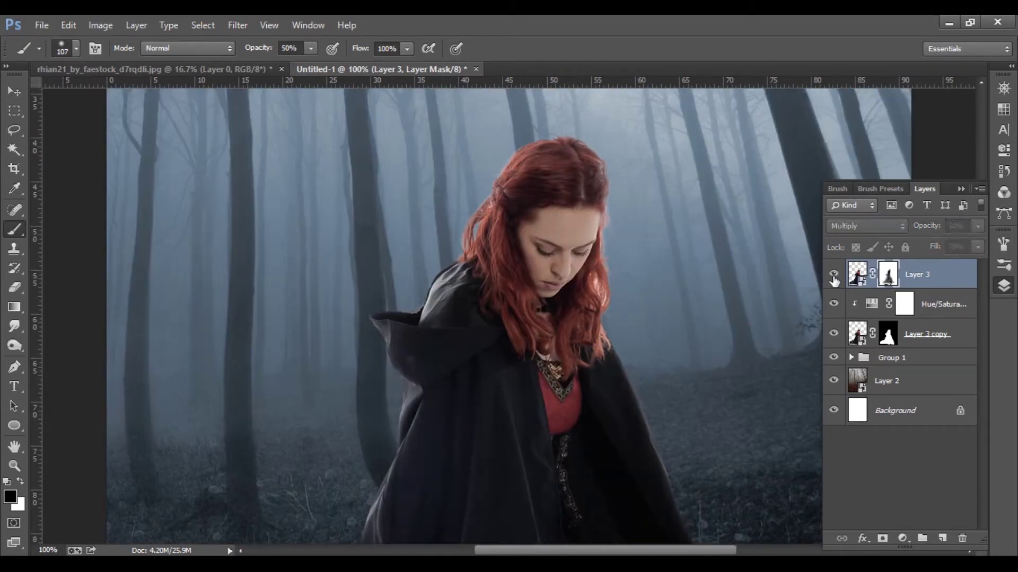
{"action": "scroll", "coordinate": [715, 302], "scroll_direction": "down", "scroll_amount": 3}
{"action": "scroll", "coordinate": [742, 297], "scroll_direction": "down", "scroll_amount": 3}
Refine the hair mask inside the woman's smart object, then save and close the .psb
{"action": "double_click", "coordinate": [859, 281]}
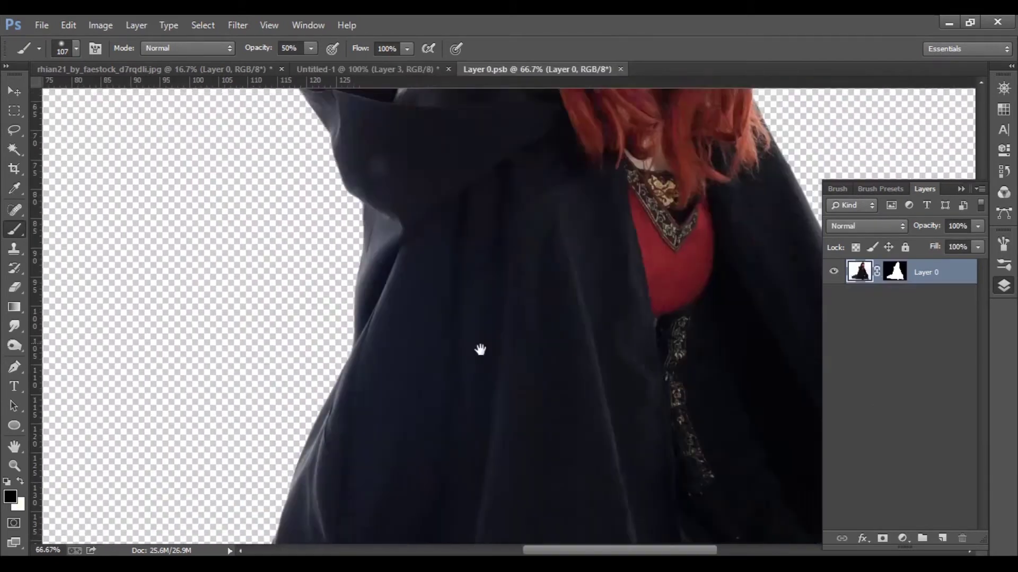
{"action": "right_click", "coordinate": [895, 275]}
{"action": "left_click", "coordinate": [890, 397]}
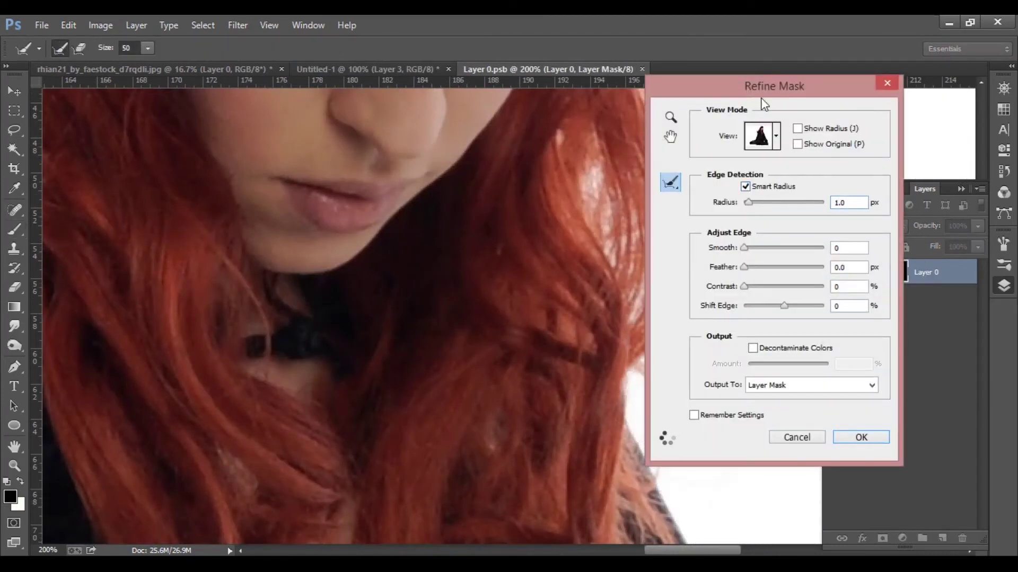
{"action": "left_click_drag", "start_coordinate": [763, 104], "coordinate": [853, 104]}
{"action": "left_click", "coordinate": [953, 438]}
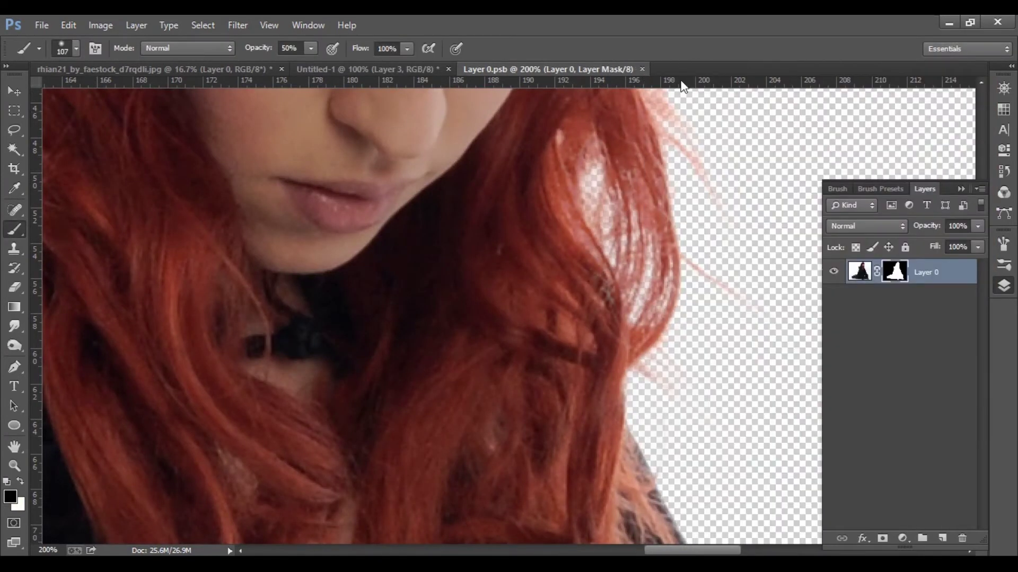
{"action": "key", "text": "ctrl+w"}
{"action": "key", "text": "v"}
{"action": "key", "text": "ctrl+minus"}
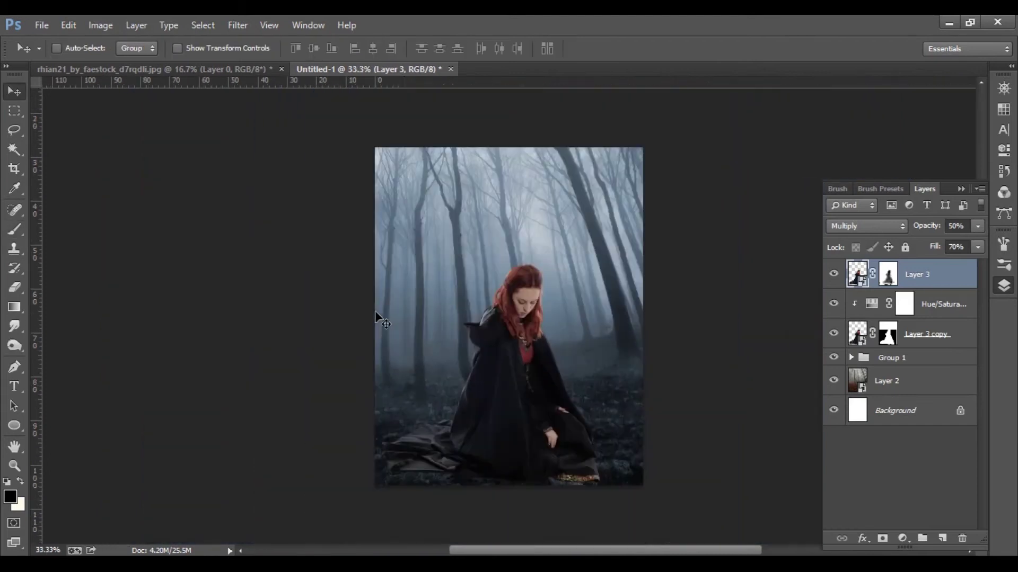
Add a new Layer 4 clipped to the woman, set to Soft Light
{"action": "key", "text": "ctrl+plus"}
{"action": "key", "text": "ctrl+alt+shift+n"}
{"action": "key", "text": "b"}
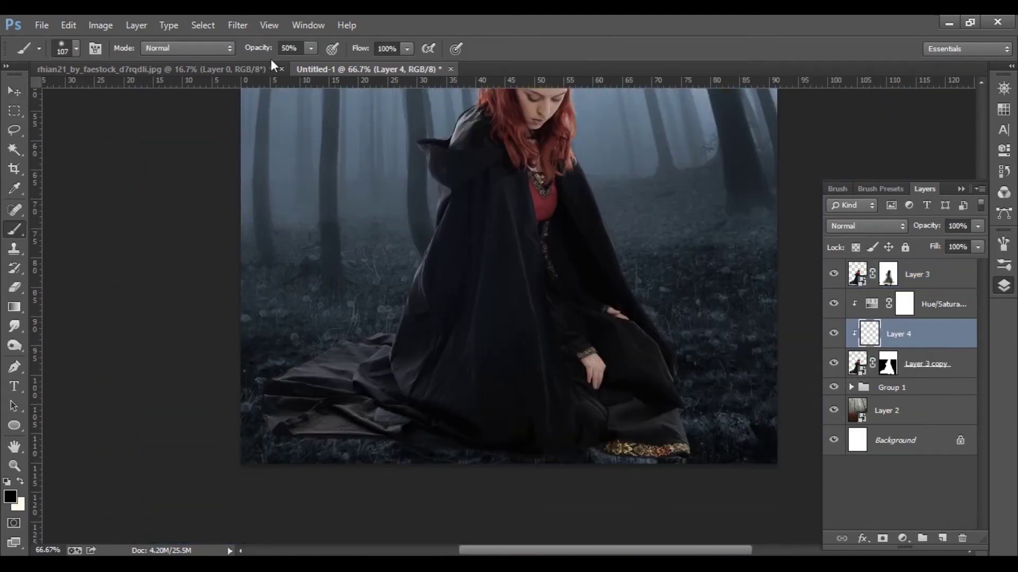
{"action": "left_click", "coordinate": [867, 226]}
{"action": "left_click", "coordinate": [859, 224]}
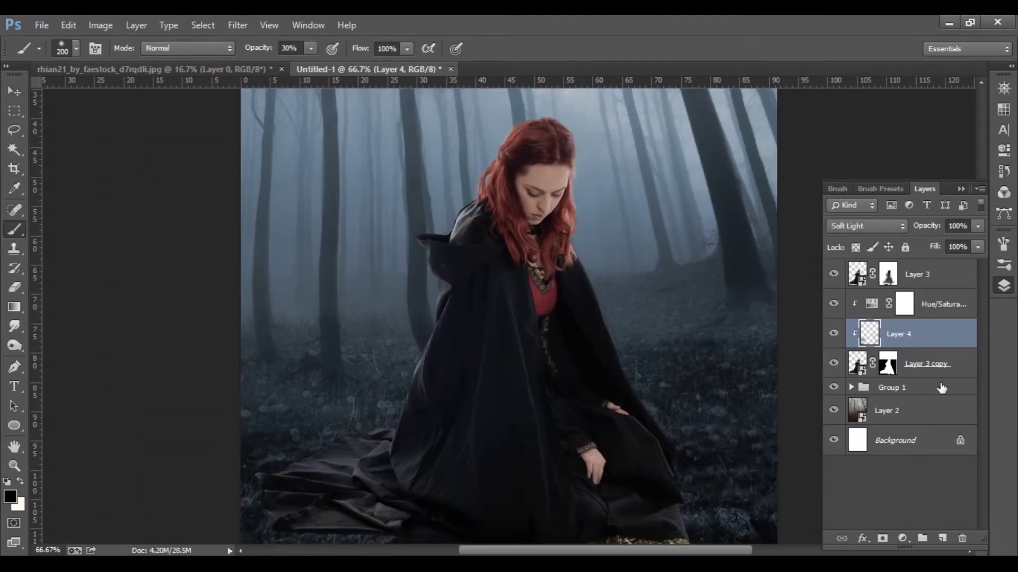
Create a shadow layer above Group 1 and paint shadow along the bottom-left ground
{"action": "left_click", "coordinate": [940, 387]}
{"action": "key", "text": "ctrl+shift+alt+n"}
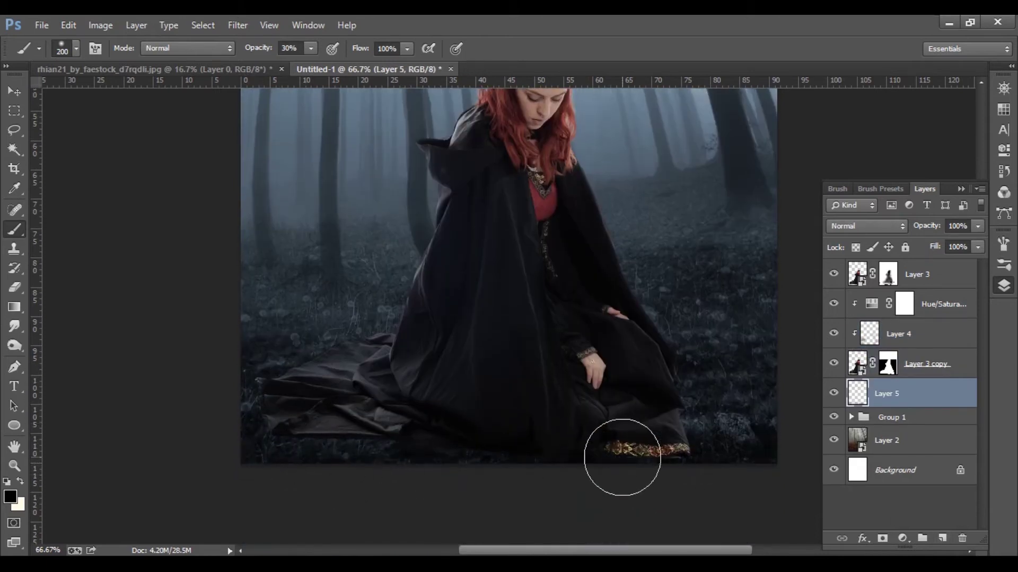
{"action": "left_click_drag", "start_coordinate": [371, 456], "coordinate": [254, 456]}
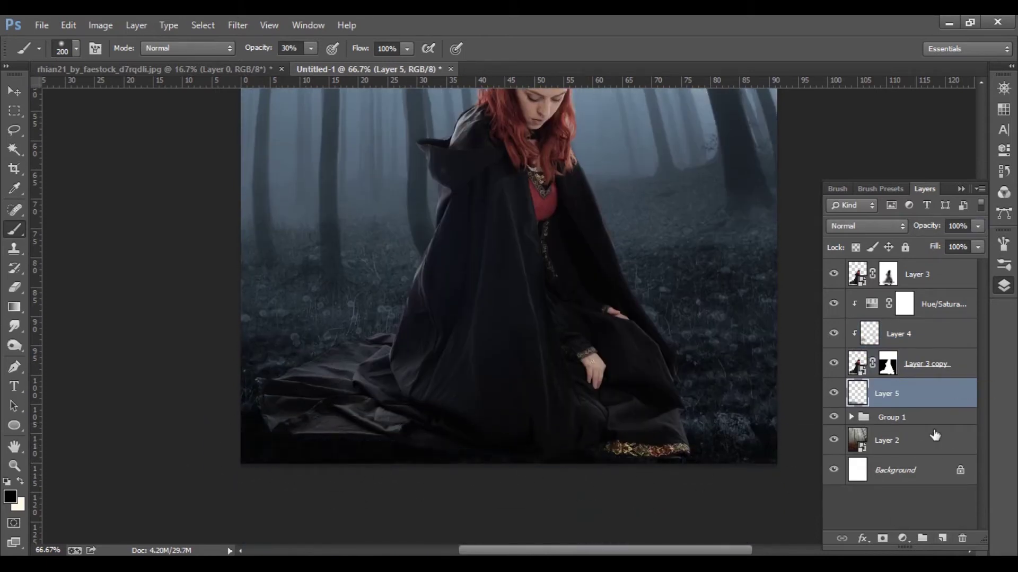
{"action": "key", "text": "ctrl+shift+alt+n"}
Mask out the embroidered hem at the bottom with a full-opacity black brush
{"action": "scroll", "coordinate": [583, 466], "scroll_direction": "up", "scroll_amount": 2}
{"action": "key", "text": "alt+bracketright"}
{"action": "key", "text": "alt+bracketright"}
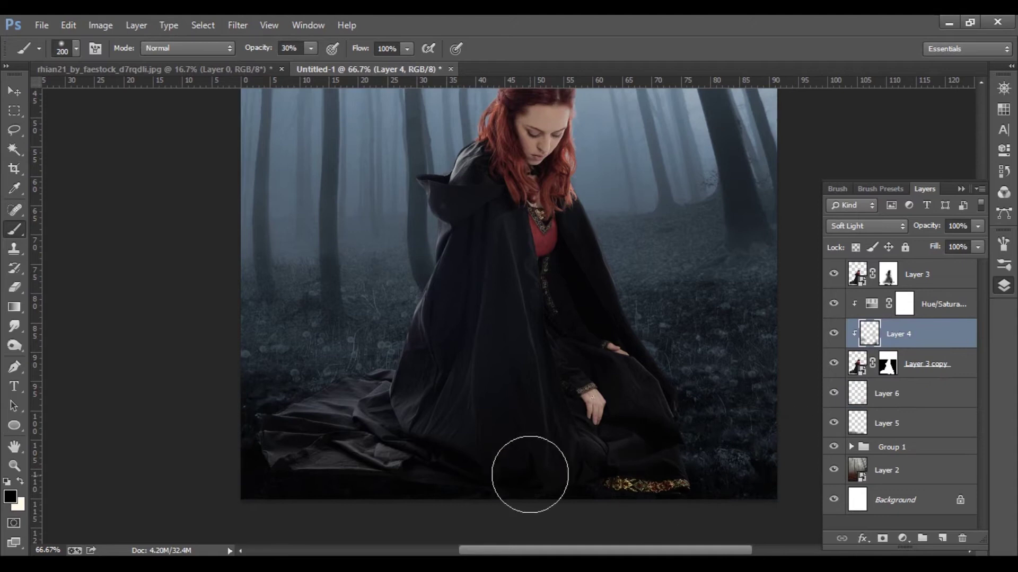
{"action": "scroll", "coordinate": [581, 375], "scroll_direction": "up", "scroll_amount": 3}
{"action": "left_click_drag", "start_coordinate": [583, 371], "coordinate": [323, 132]}
{"action": "key", "text": "alt+bracketleft"}
{"action": "right_click", "coordinate": [574, 261]}
{"action": "key", "text": "0"}
{"action": "key", "text": "Return"}
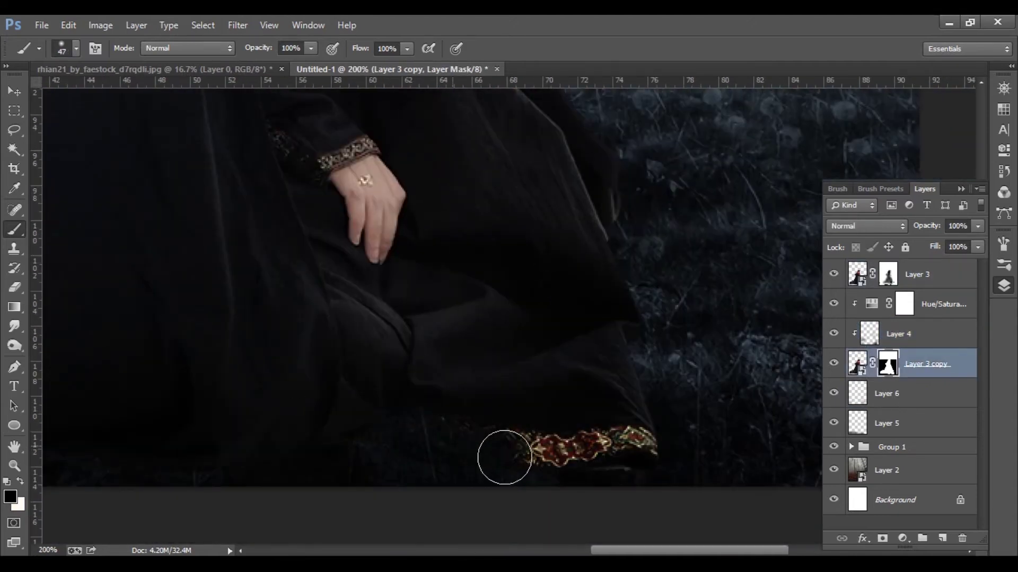
{"action": "left_click_drag", "start_coordinate": [504, 457], "coordinate": [688, 502]}
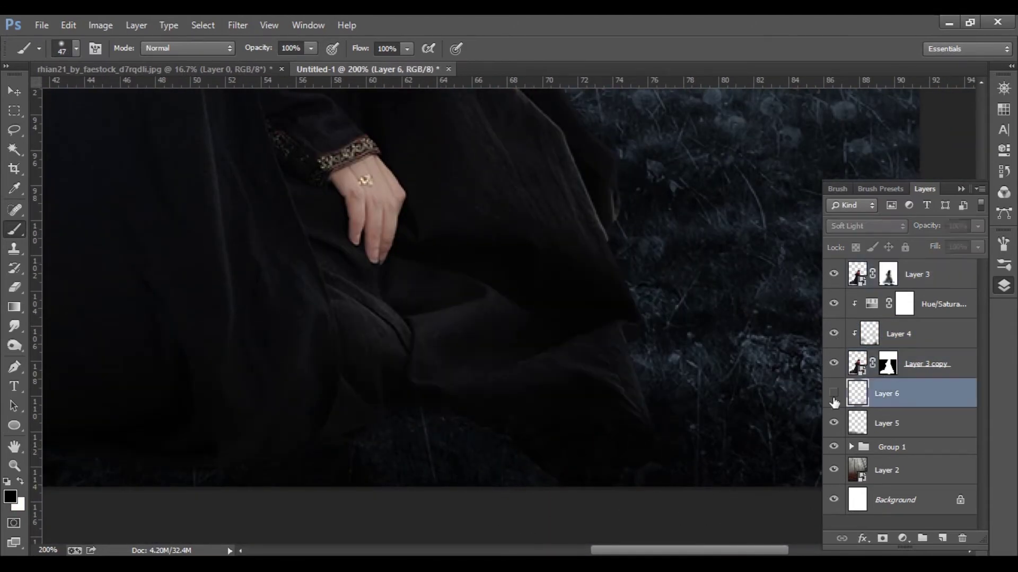
Paint on Layer 5 at 30% opacity, then hide its ground shadow
{"action": "left_click", "coordinate": [885, 423]}
{"action": "key", "text": "3"}
{"action": "right_click", "coordinate": [450, 468]}
{"action": "key", "text": "Return"}
{"action": "key", "text": "alt+bracketright"}
{"action": "key", "text": "alt+bracketright"}
{"action": "key", "text": "alt+bracketright"}
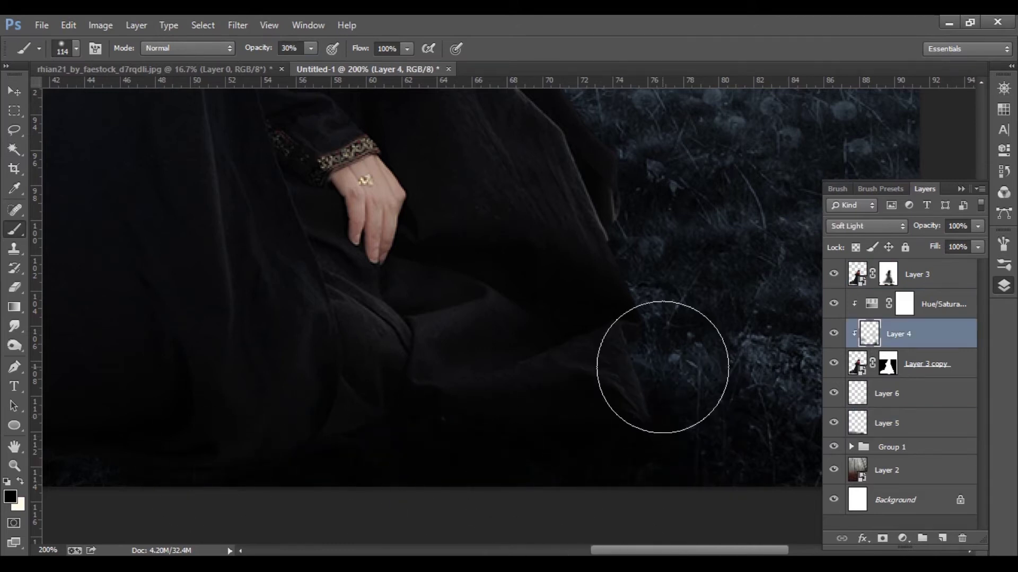
{"action": "key", "text": "ctrl+minus"}
{"action": "key", "text": "ctrl+minus"}
{"action": "key", "text": "ctrl+minus"}
{"action": "key", "text": "alt+bracketleft"}
{"action": "key", "text": "alt+bracketleft"}
{"action": "key", "text": "alt+bracketleft"}
{"action": "left_click", "coordinate": [833, 423]}
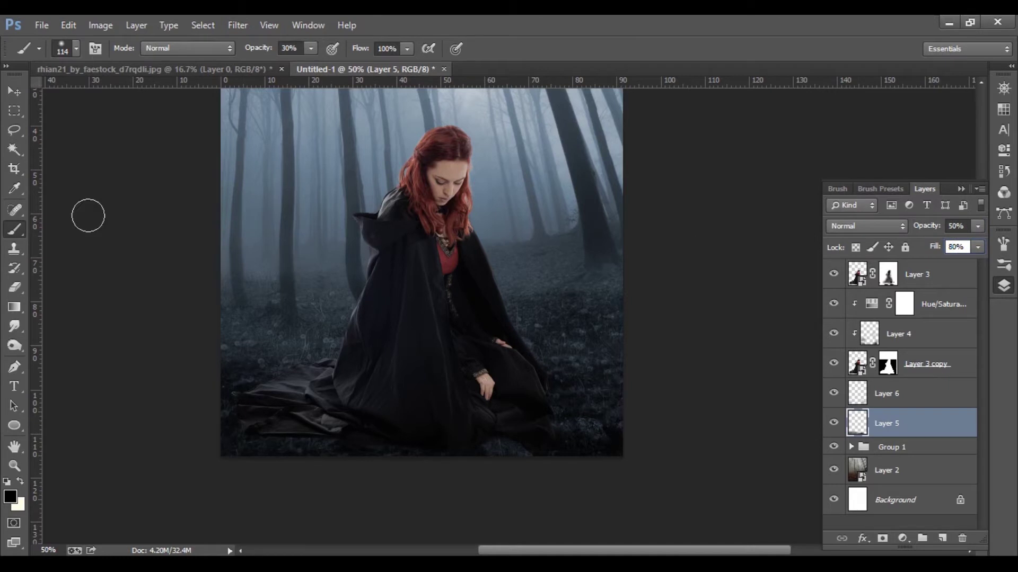
On a new layer, darken the cloak below her hand with a 17% opacity black brush
{"action": "key", "text": "ctrl+shift+alt+n"}
{"action": "right_click", "coordinate": [500, 358]}
{"action": "key", "text": "Return"}
{"action": "key", "text": "1"}
{"action": "key", "text": "7"}
{"action": "left_click_drag", "start_coordinate": [481, 406], "coordinate": [617, 524]}
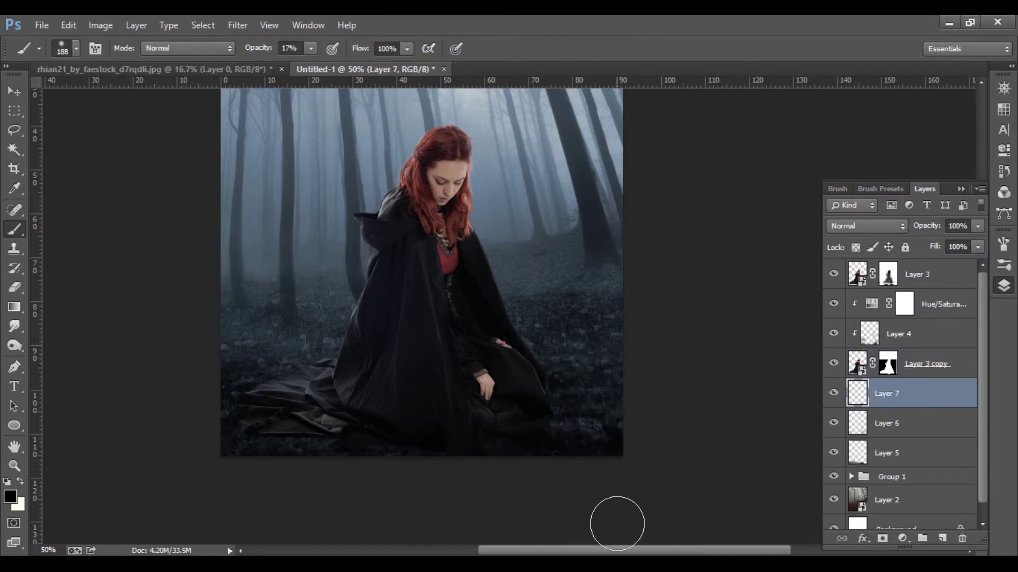
{"action": "scroll", "coordinate": [477, 435], "scroll_direction": "up", "scroll_amount": 2}
{"action": "key", "text": "alt+bracketright"}
{"action": "key", "text": "alt+bracketright"}
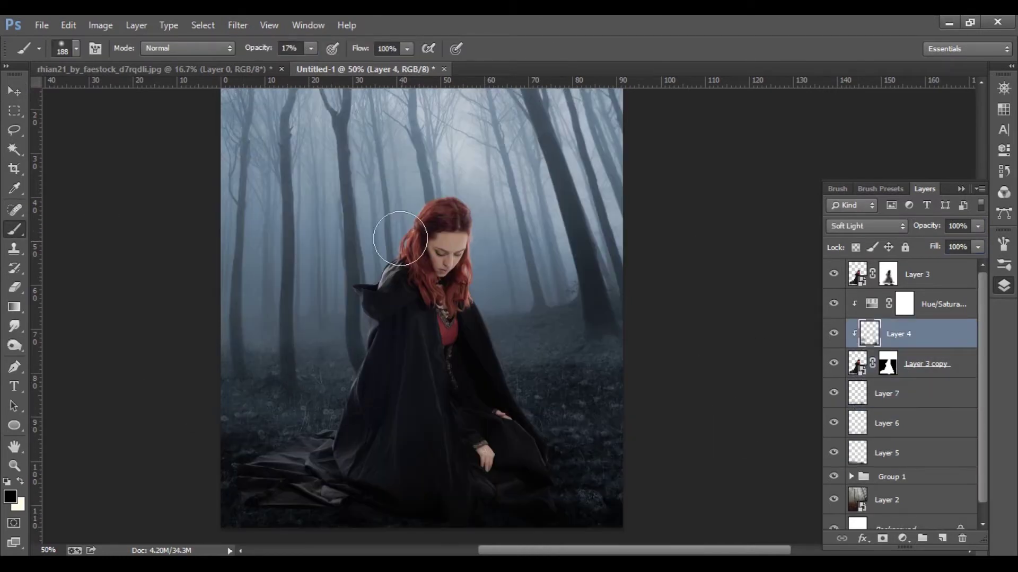
{"action": "key", "text": "v"}
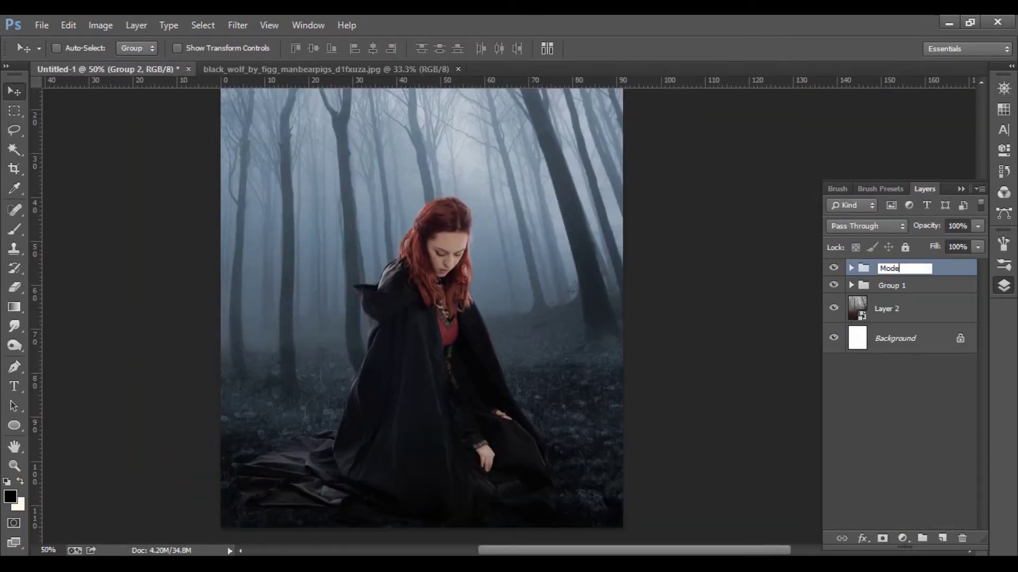
Mask the wolf photo's grey sky with the Magic Wand and invert the mask
{"action": "left_click", "coordinate": [888, 286]}
{"action": "left_click", "coordinate": [325, 69]}
{"action": "key", "text": "w"}
{"action": "left_click", "coordinate": [304, 211]}
{"action": "left_click", "coordinate": [882, 538]}
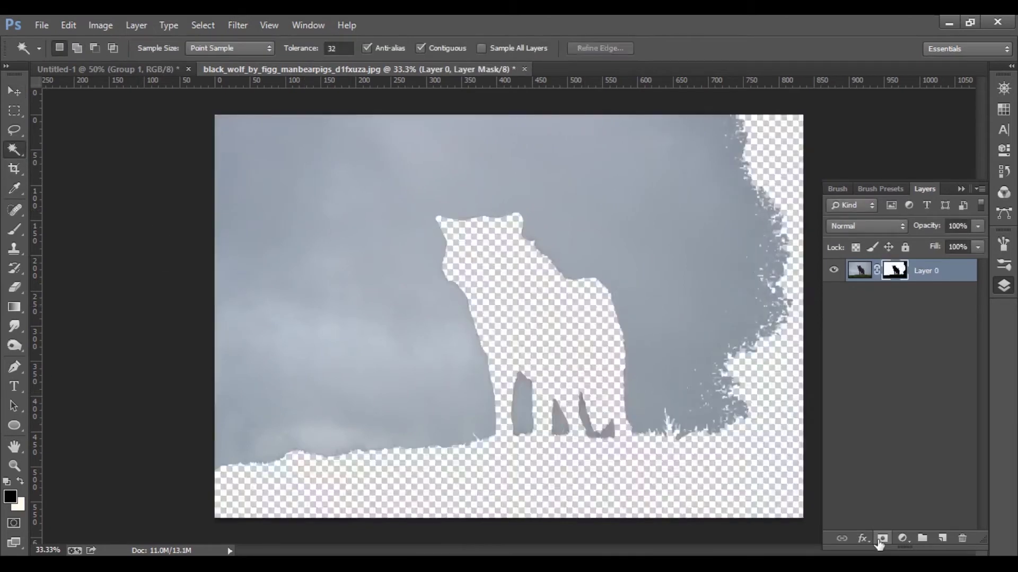
{"action": "key", "text": "ctrl+i"}
Brush out the leftover sky on the right and the grass below the wolf
{"action": "left_click", "coordinate": [14, 229]}
{"action": "right_click", "coordinate": [705, 228]}
{"action": "left_click_drag", "start_coordinate": [763, 159], "coordinate": [717, 392]}
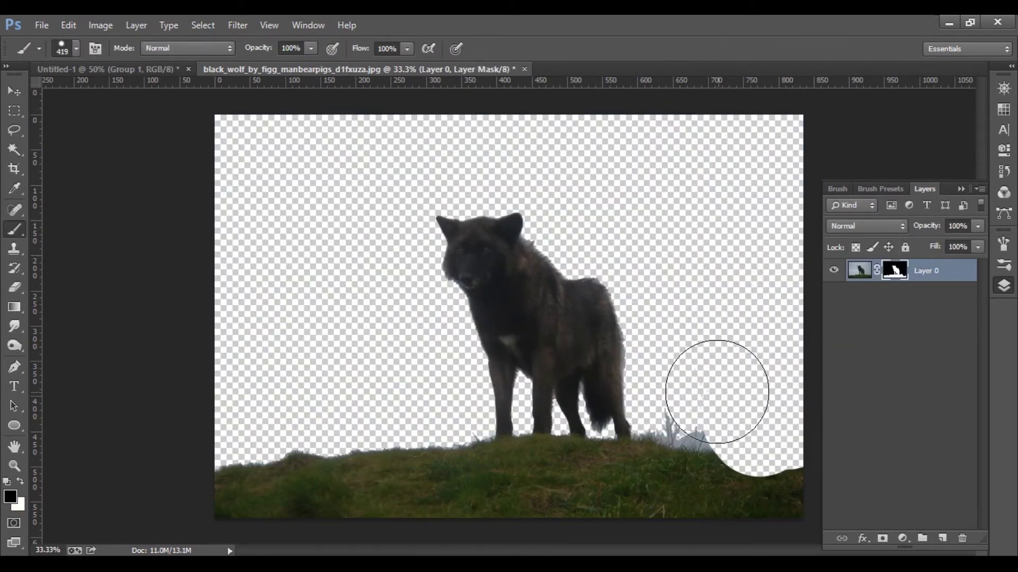
{"action": "left_click_drag", "start_coordinate": [420, 466], "coordinate": [505, 435]}
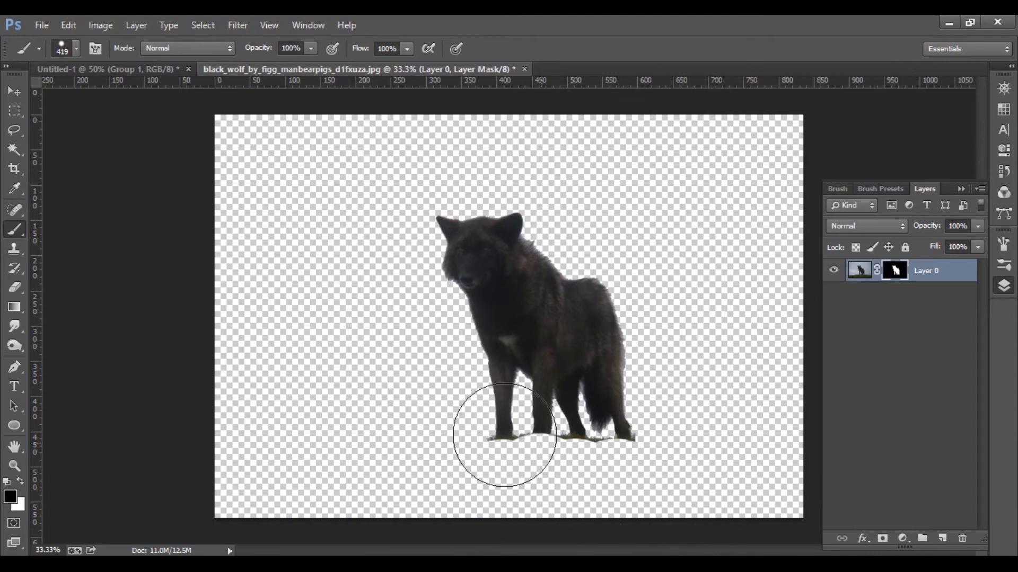
Restore the ground under the wolf's feet, reverting the grass strokes via History
{"action": "key", "text": "ctrl+plus"}
{"action": "key", "text": "ctrl+plus"}
{"action": "scroll", "coordinate": [255, 234], "scroll_direction": "down", "scroll_amount": 5}
{"action": "right_click", "coordinate": [371, 294]}
{"action": "key", "text": "x"}
{"action": "left_click_drag", "start_coordinate": [323, 366], "coordinate": [371, 371]}
{"action": "right_click", "coordinate": [329, 408]}
{"action": "left_click_drag", "start_coordinate": [340, 402], "coordinate": [445, 397]}
{"action": "key", "text": "ctrl+alt+z"}
{"action": "left_click", "coordinate": [1003, 171]}
{"action": "left_click", "coordinate": [890, 136]}
{"action": "left_click", "coordinate": [1003, 286]}
Paint black over the bottom of the grass strip beneath the wolf
{"action": "key", "text": "x"}
{"action": "right_click", "coordinate": [440, 361]}
{"action": "left_click_drag", "start_coordinate": [220, 400], "coordinate": [635, 424]}
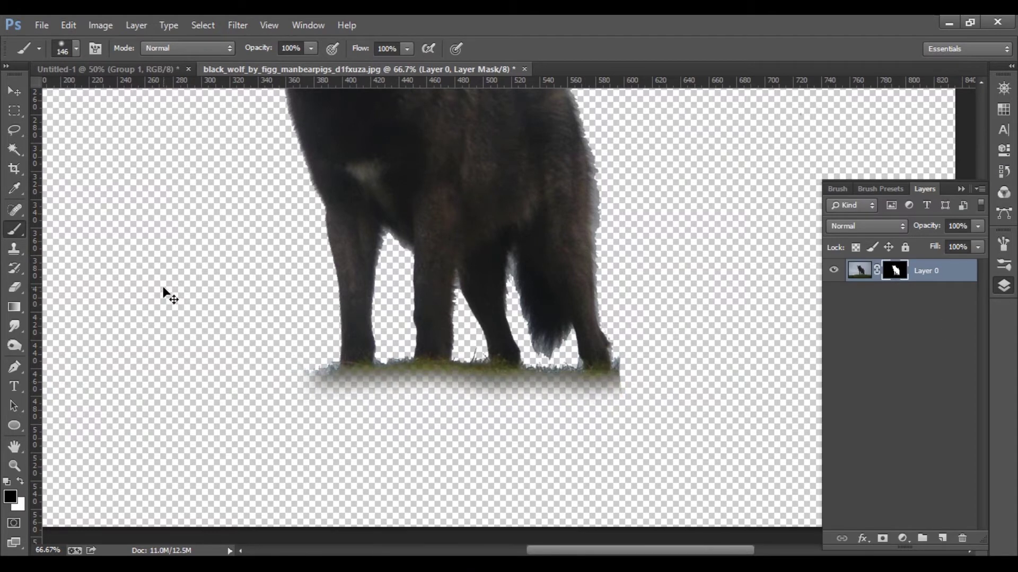
{"action": "scroll", "coordinate": [165, 294], "scroll_direction": "up", "scroll_amount": 5}
{"action": "right_click", "coordinate": [894, 270]}
{"action": "left_click", "coordinate": [858, 393]}
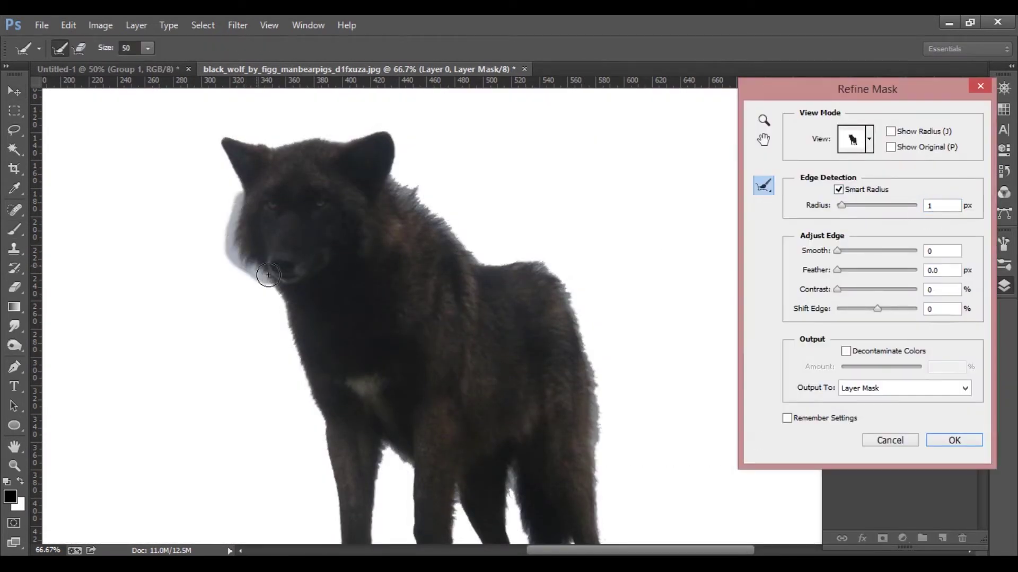
Trace Refine Radius along the wolf's head, back, tail and between its legs
{"action": "left_click_drag", "start_coordinate": [223, 139], "coordinate": [615, 538]}
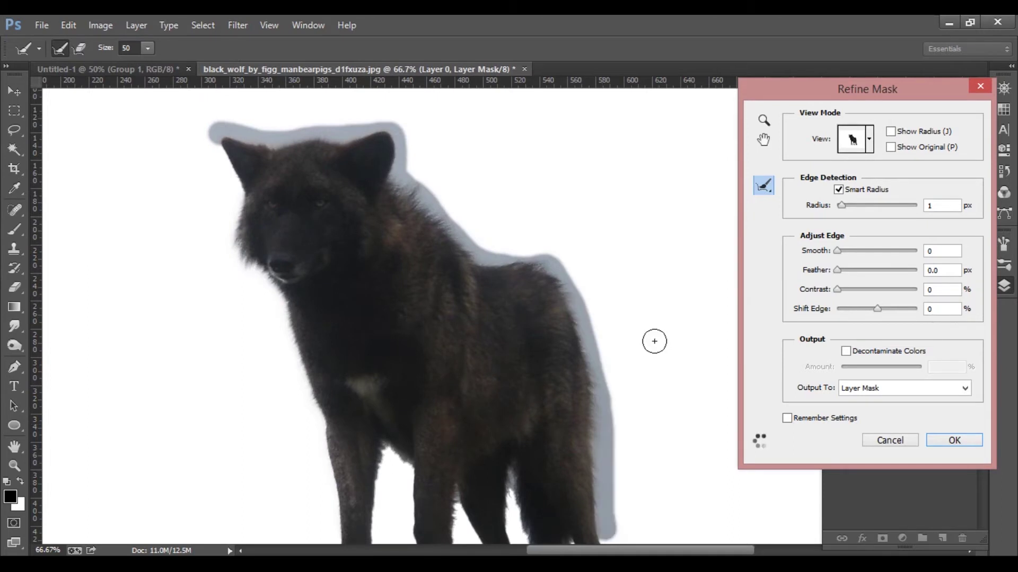
{"action": "scroll", "coordinate": [545, 357], "scroll_direction": "down", "scroll_amount": 5}
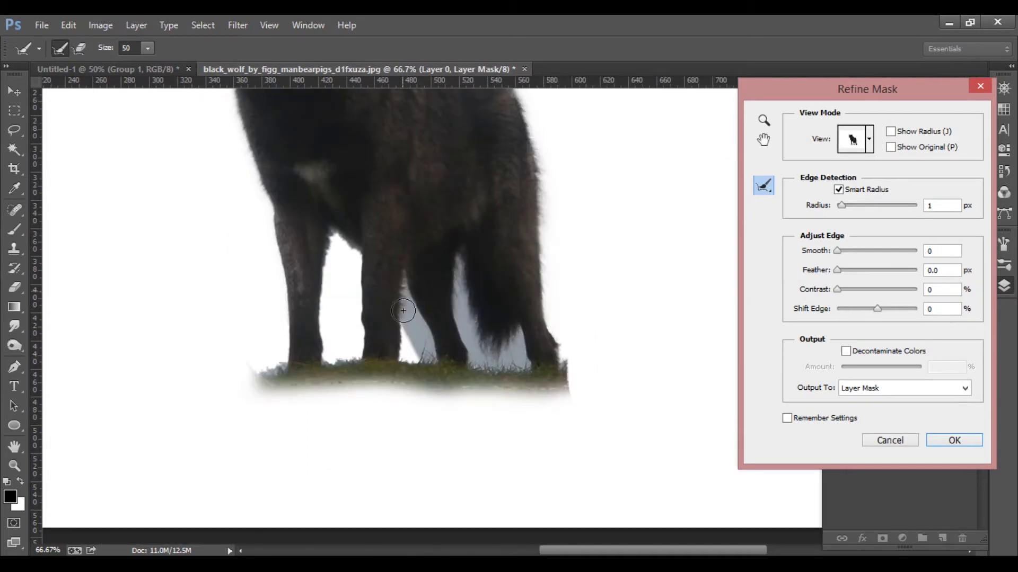
{"action": "left_click_drag", "start_coordinate": [403, 312], "coordinate": [566, 244]}
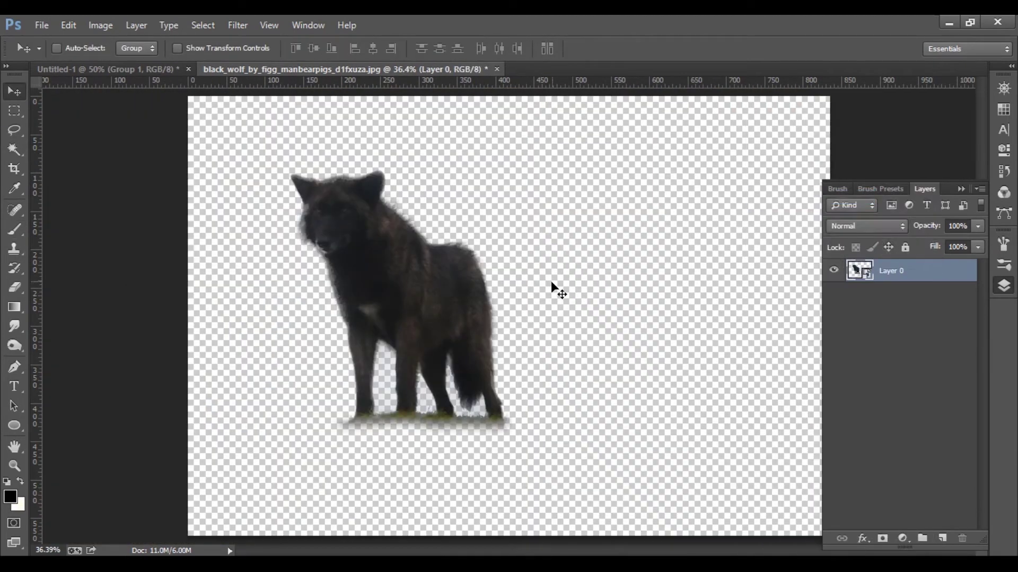
Place the wolf in the forest, scaled down and tilted, right of the woman
{"action": "mouse_move", "coordinate": [551, 284]}
{"action": "left_mouse_down"}
{"action": "mouse_move", "coordinate": [127, 90]}
{"action": "mouse_move", "coordinate": [686, 447]}
{"action": "left_mouse_up"}
{"action": "key", "text": "ctrl+t"}
{"action": "left_click_drag", "start_coordinate": [413, 122], "coordinate": [556, 271]}
{"action": "left_click_drag", "start_coordinate": [673, 297], "coordinate": [683, 319]}
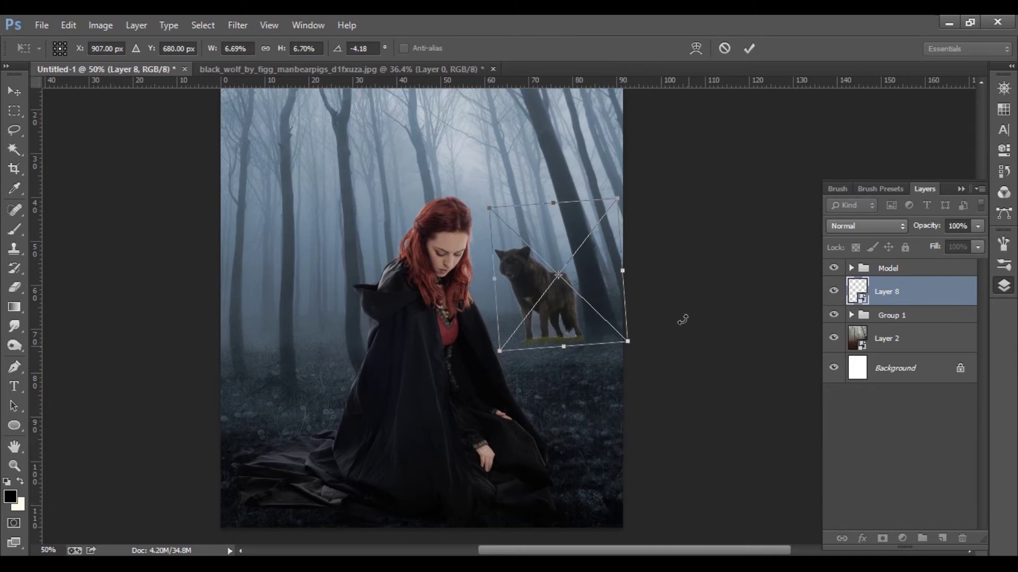
{"action": "key", "text": "Return"}
Nudge the wolf down so it stands on the forest floor
{"action": "key", "text": "ctrl+plus"}
{"action": "key", "text": "ctrl+plus"}
{"action": "key", "text": "ctrl+plus"}
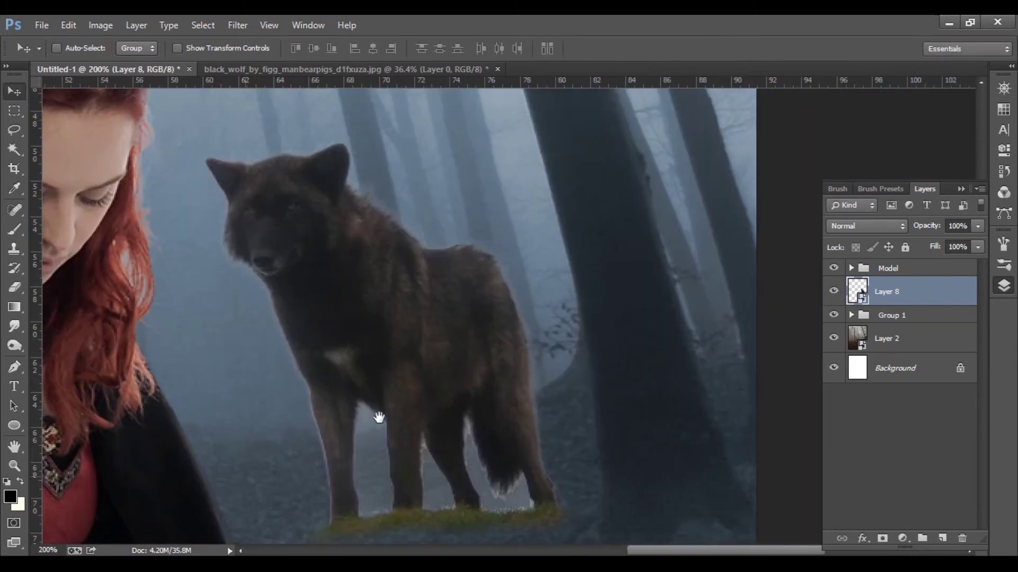
{"action": "key", "text": "ctrl+t"}
{"action": "mouse_move", "coordinate": [550, 423]}
{"action": "left_mouse_down"}
{"action": "mouse_move", "coordinate": [544, 359]}
{"action": "mouse_move", "coordinate": [554, 362]}
{"action": "left_mouse_up"}
{"action": "key", "text": "Return"}
Add a layer mask to the wolf and set up a small brush
{"action": "left_click", "coordinate": [883, 539]}
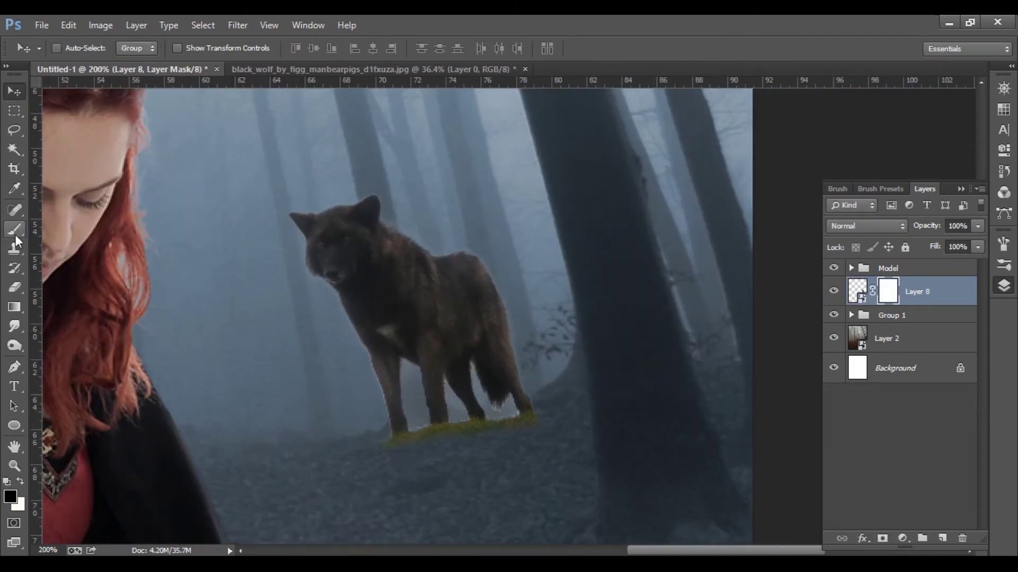
{"action": "key", "text": "b"}
{"action": "right_click", "coordinate": [511, 383]}
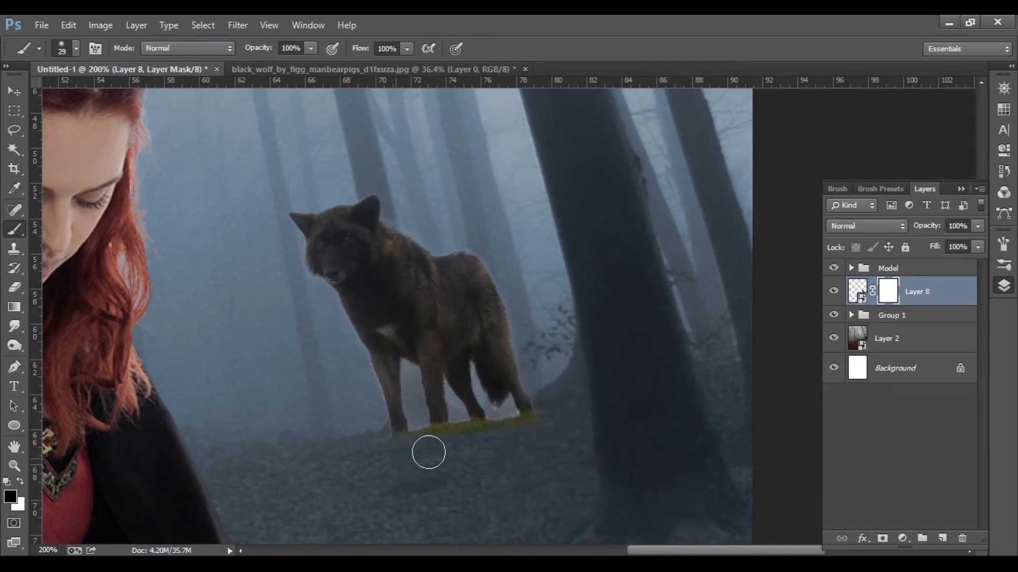
Reposition the wolf on the forest floor and scale it down a little
{"action": "key", "text": "v"}
{"action": "left_click_drag", "start_coordinate": [622, 446], "coordinate": [545, 391]}
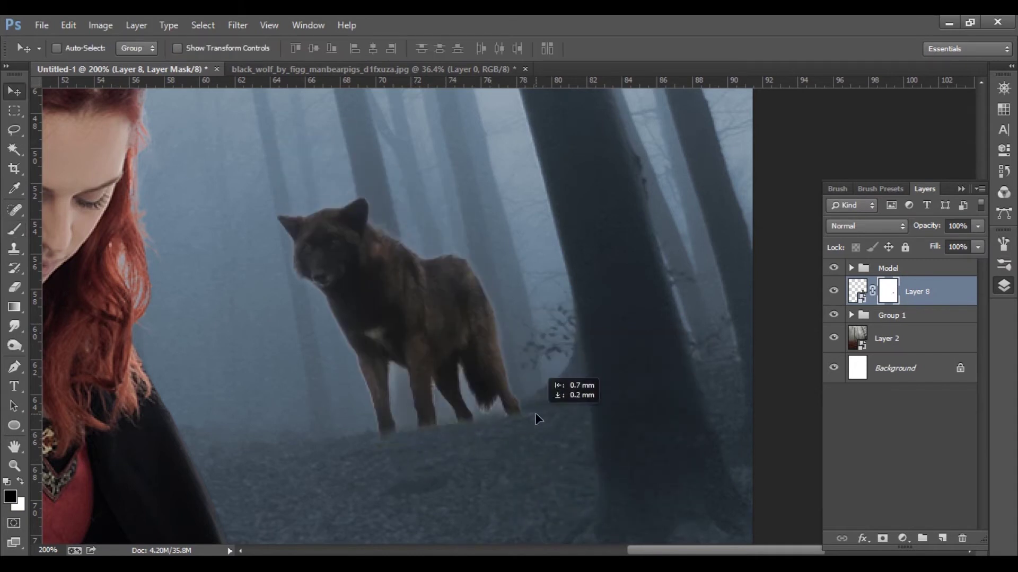
{"action": "key", "text": "ctrl+t"}
{"action": "left_click_drag", "start_coordinate": [652, 472], "coordinate": [523, 409]}
{"action": "key", "text": "Return"}
Apply a Gaussian Blur of radius 1 to the wolf's image
{"action": "left_click", "coordinate": [863, 298]}
{"action": "left_click", "coordinate": [237, 25]}
{"action": "mouse_move", "coordinate": [245, 189]}
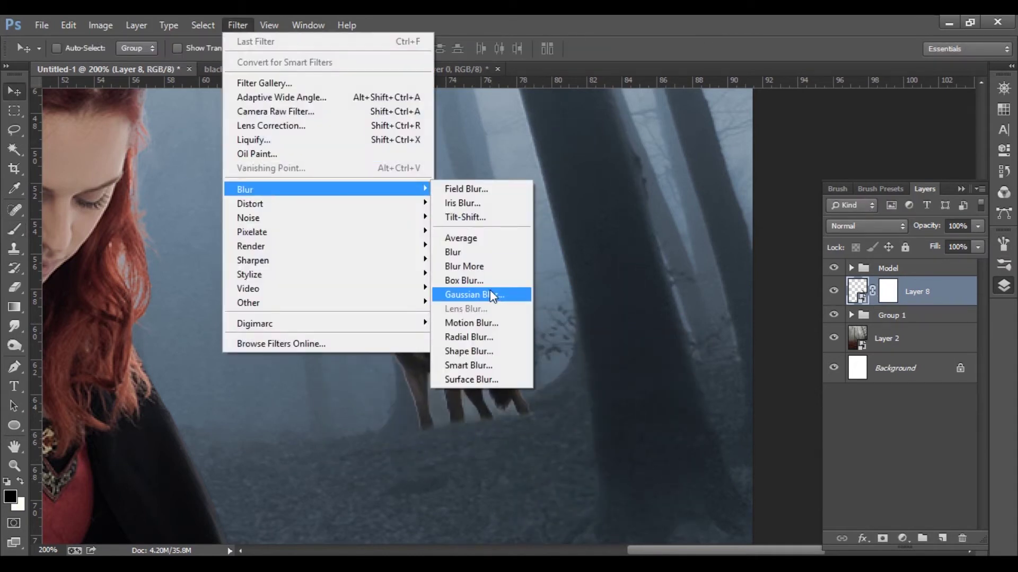
{"action": "left_click", "coordinate": [470, 293]}
{"action": "type", "text": "1"}
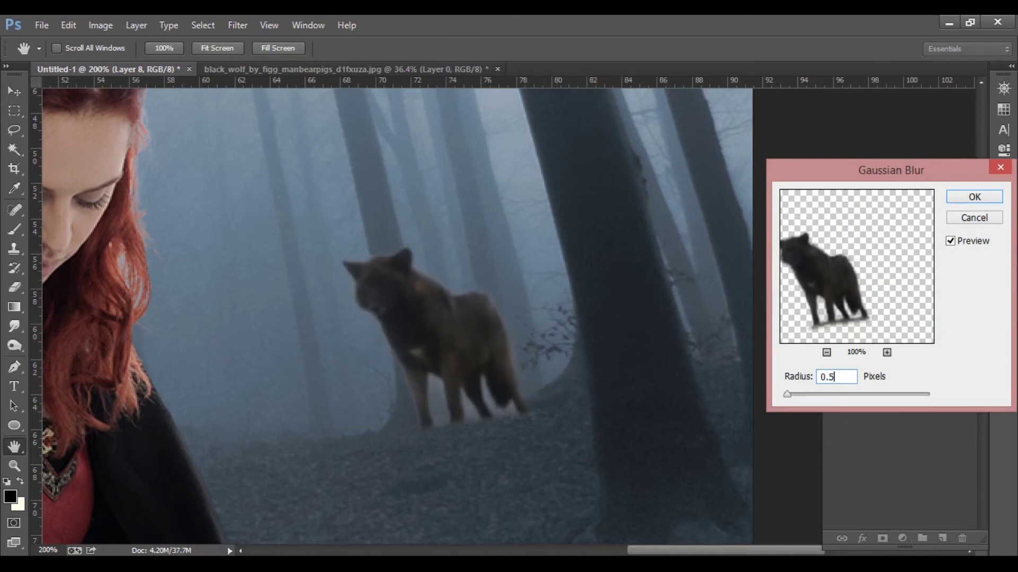
{"action": "key", "text": "Return"}
Duplicate the wolf layer and toggle the lower copy to compare
{"action": "key", "text": "ctrl+j"}
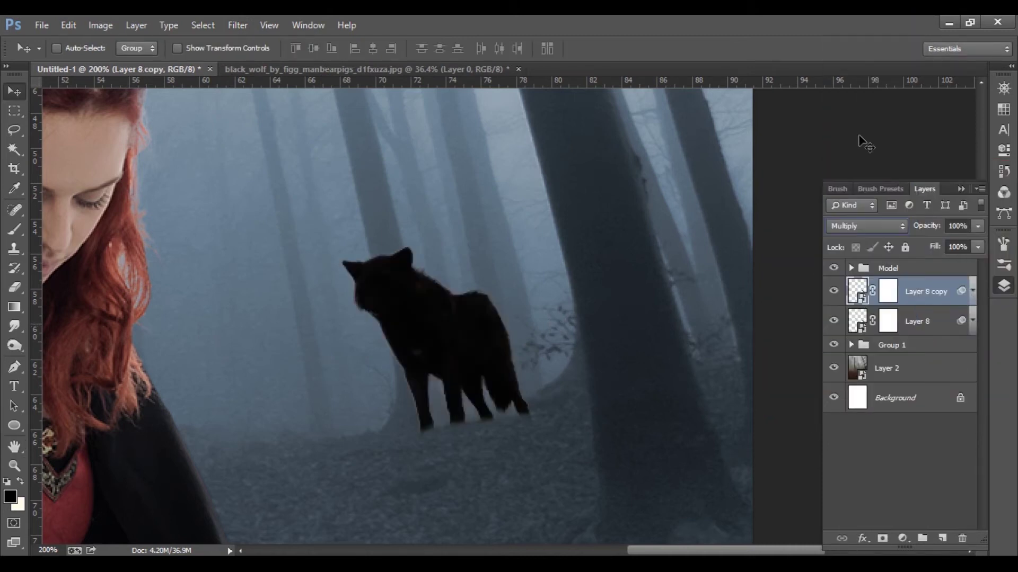
{"action": "left_click", "coordinate": [958, 226]}
{"action": "left_click", "coordinate": [834, 321]}
Select the wolf's layer mask and prepare a brush to paint it
{"action": "left_click", "coordinate": [888, 321]}
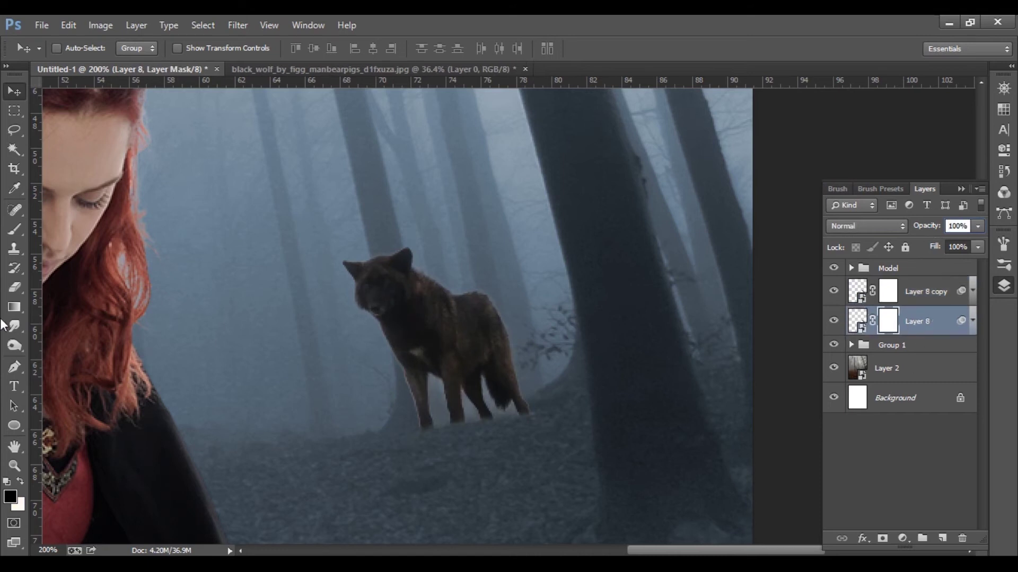
{"action": "key", "text": "b"}
{"action": "right_click", "coordinate": [396, 375]}
{"action": "key", "text": "Escape"}
{"action": "key", "text": "ctrl+minus"}
{"action": "key", "text": "ctrl+minus"}
{"action": "key", "text": "ctrl+minus"}
Copy the model's Hue/Saturation adjustment above the wolf layer
{"action": "left_click", "coordinate": [850, 345]}
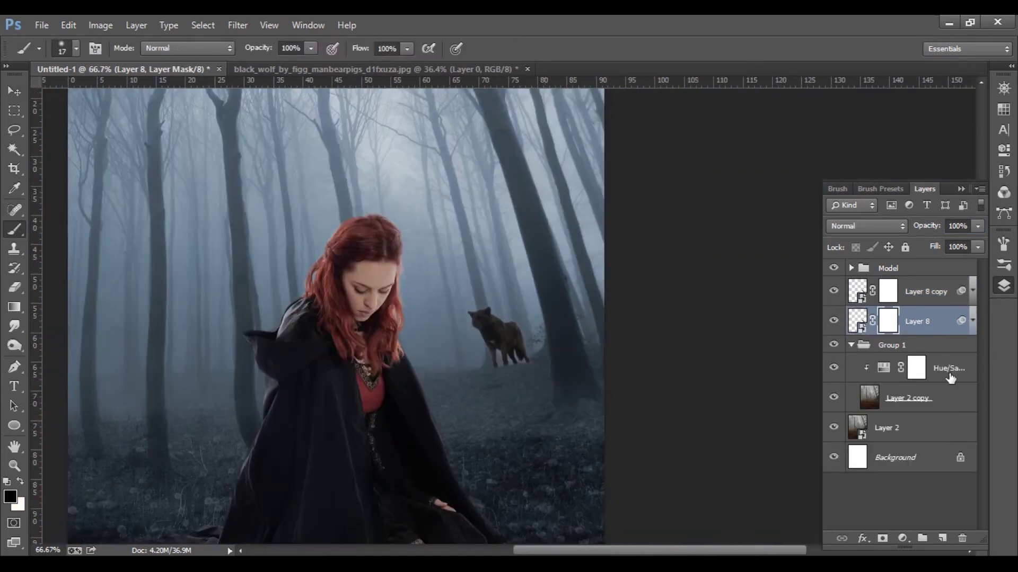
{"action": "left_click_drag", "start_coordinate": [949, 369], "coordinate": [933, 307]}
{"action": "key", "text": "v"}
{"action": "scroll", "coordinate": [495, 333], "scroll_direction": "up", "scroll_amount": 5}
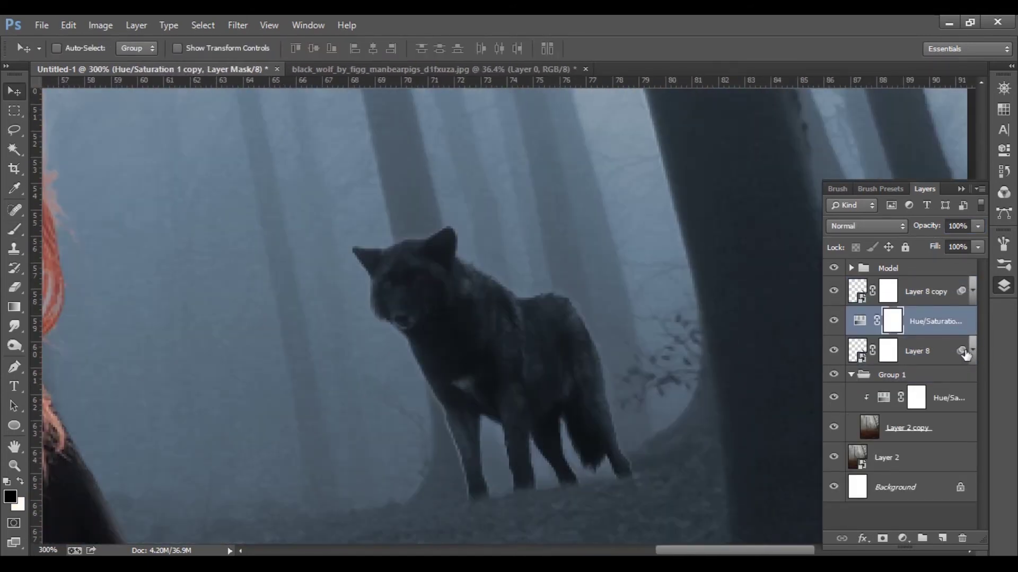
Lower the wolf's Gaussian Blur radius to 0.6
{"action": "left_click", "coordinate": [917, 351]}
{"action": "key", "text": "ctrl+alt+f"}
{"action": "type", "text": "06"}
{"action": "key", "text": "BackSpace"}
{"action": "key", "text": "BackSpace"}
{"action": "type", "text": "0.6"}
{"action": "key", "text": "Return"}
Paint the wolf's layer mask, resizing the brush as needed
{"action": "left_click", "coordinate": [888, 350]}
{"action": "key", "text": "b"}
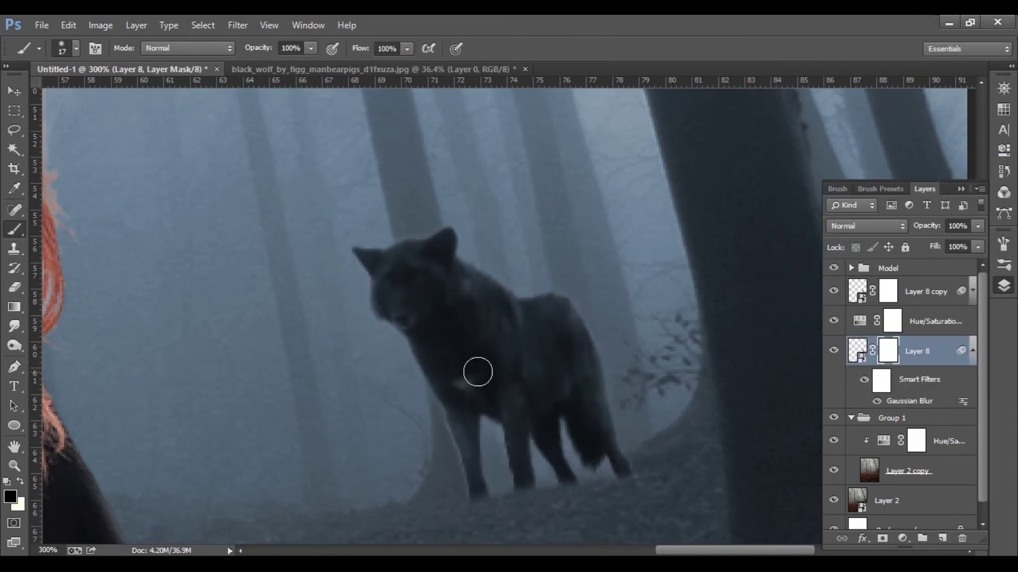
{"action": "right_click", "coordinate": [437, 410]}
{"action": "key", "text": "Escape"}
{"action": "key", "text": "bracketright"}
{"action": "key", "text": "bracketright"}
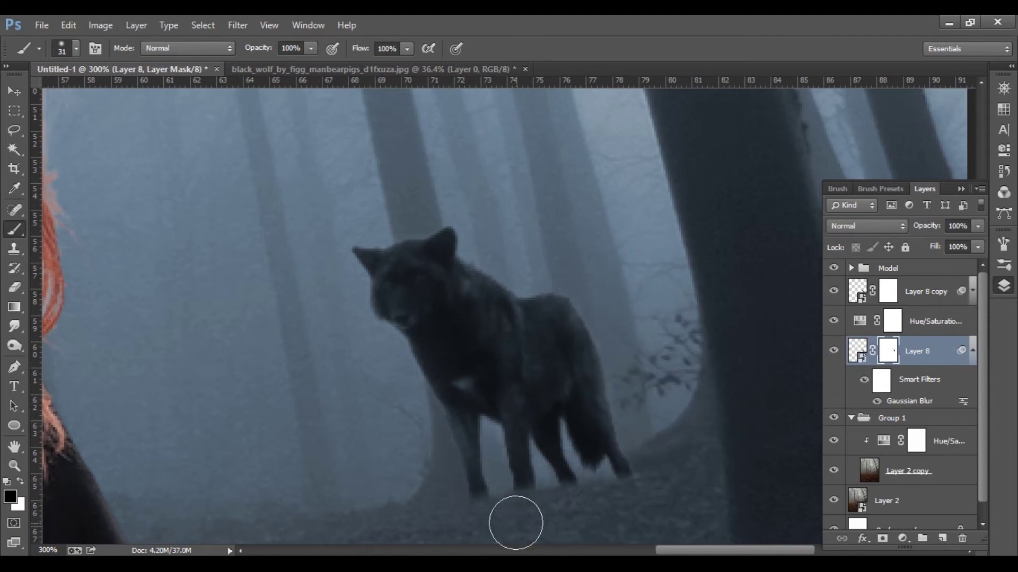
{"action": "right_click", "coordinate": [618, 345]}
{"action": "key", "text": "Return"}
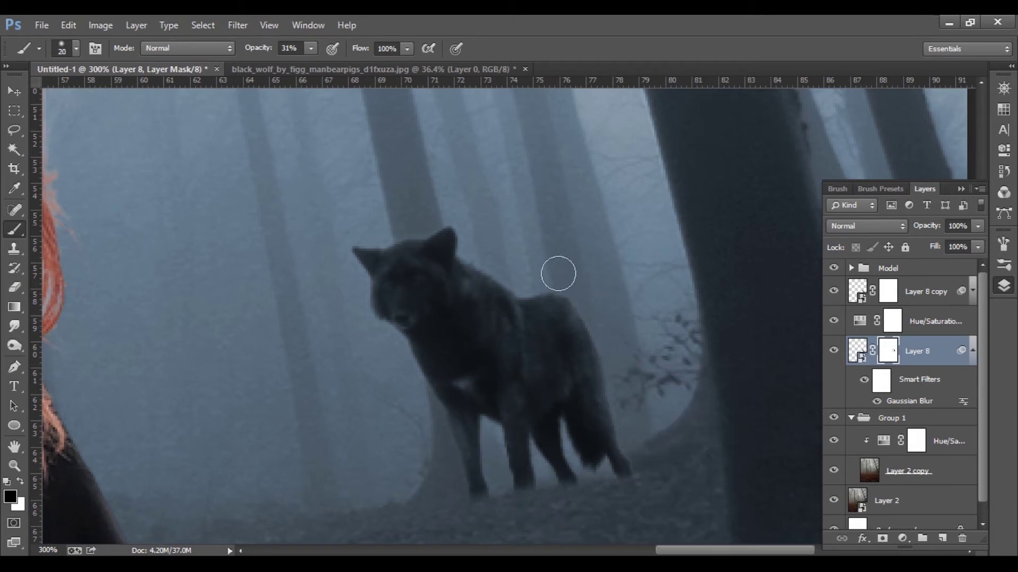
Compare the Hue/Saturation effect and shift the wolf layers slightly left
{"action": "key", "text": "v"}
{"action": "key", "text": "ctrl+0"}
{"action": "key", "text": "ctrl+plus"}
{"action": "left_click", "coordinate": [933, 321]}
{"action": "left_click", "coordinate": [833, 321]}
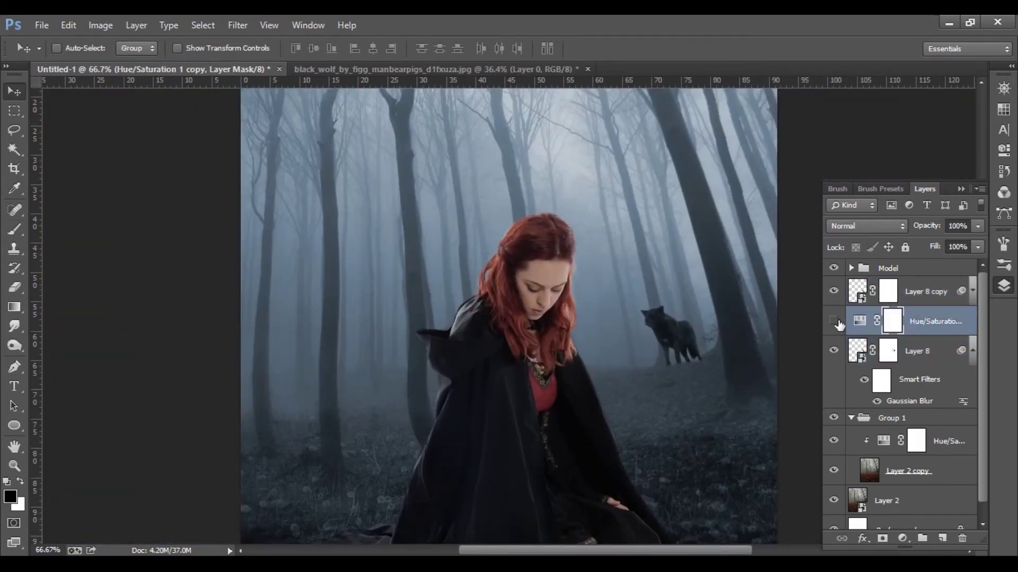
{"action": "left_click", "coordinate": [923, 297]}
{"action": "left_click", "coordinate": [917, 351], "text": "shift"}
{"action": "left_click_drag", "start_coordinate": [768, 337], "coordinate": [745, 336]}
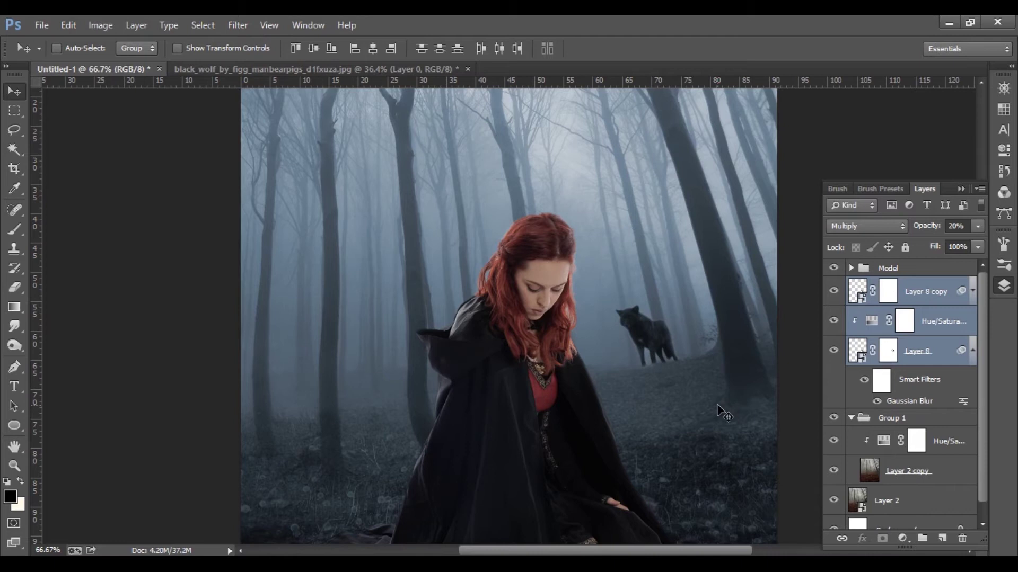
{"action": "key", "text": "ctrl+plus"}
Hide the darkened wolf copy and set an 11 px brush for the mask
{"action": "left_click", "coordinate": [841, 324]}
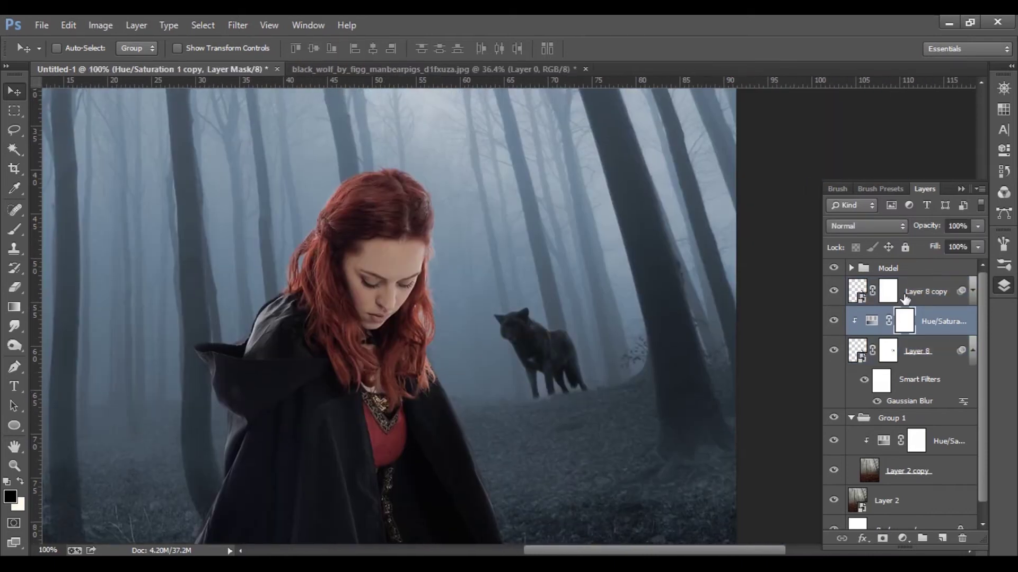
{"action": "left_click", "coordinate": [904, 297]}
{"action": "left_click", "coordinate": [917, 351], "text": "shift"}
{"action": "left_click", "coordinate": [888, 351]}
{"action": "left_click", "coordinate": [833, 290]}
{"action": "key", "text": "ctrl+plus"}
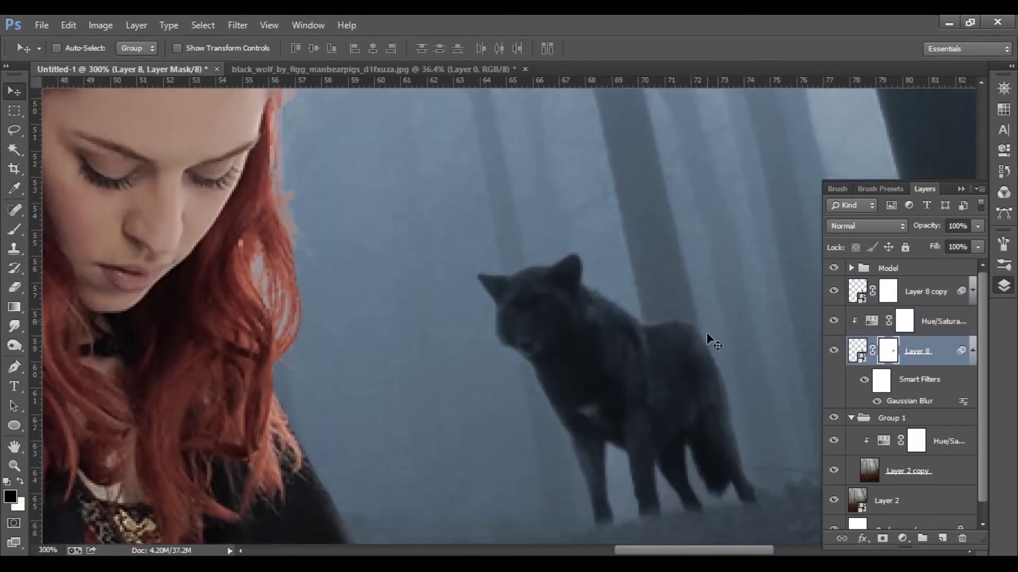
{"action": "key", "text": "ctrl+plus"}
{"action": "key", "text": "b"}
{"action": "right_click", "coordinate": [628, 408]}
{"action": "type", "text": "11"}
{"action": "key", "text": "Return"}
Delete the darkened wolf copy and add a new empty layer on top
{"action": "left_click", "coordinate": [952, 293]}
{"action": "key", "text": "Delete"}
{"action": "key", "text": "ctrl+0"}
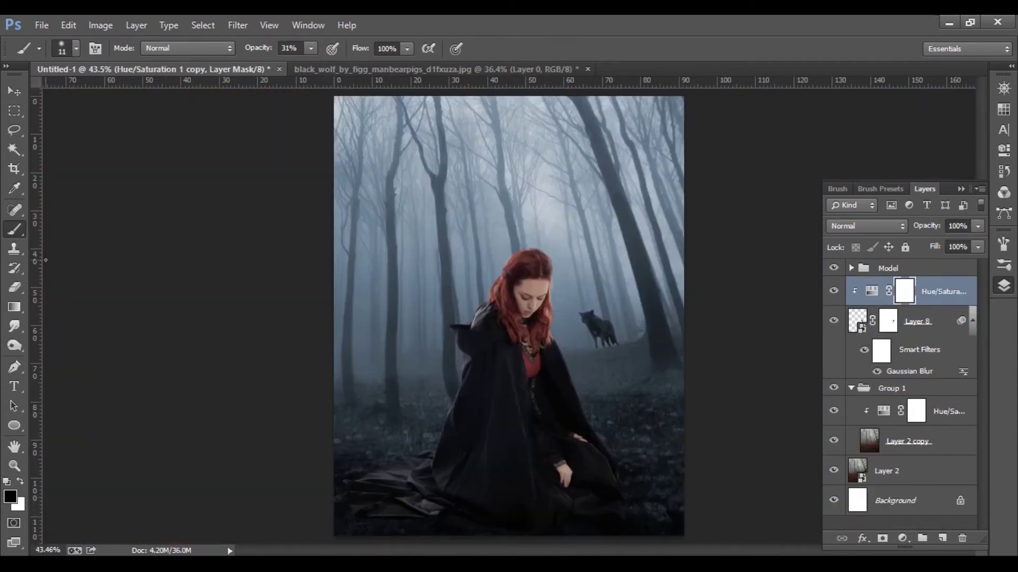
{"action": "key", "text": "v"}
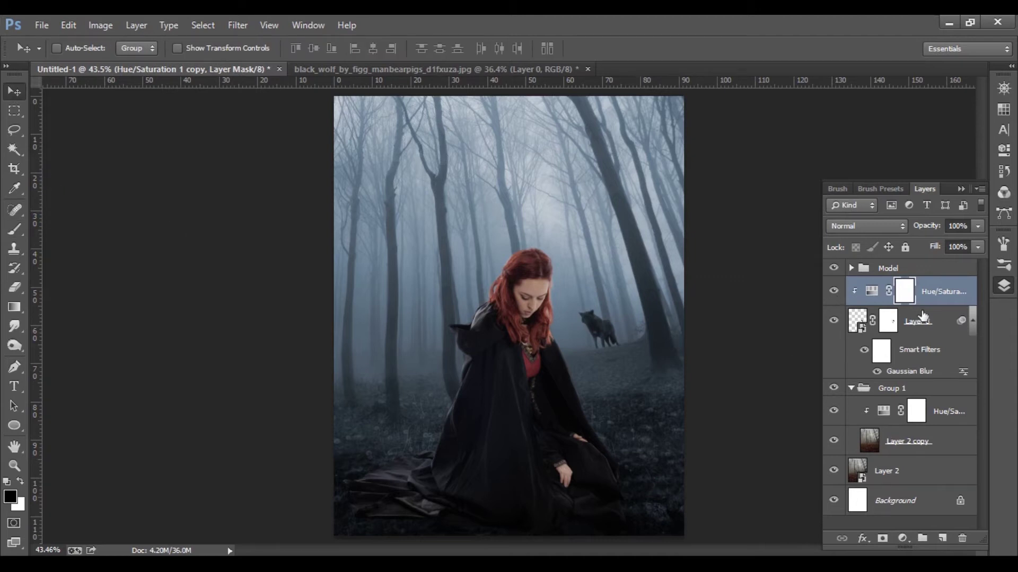
{"action": "key", "text": "ctrl+shift+alt+n"}
{"action": "key", "text": "ctrl+minus"}
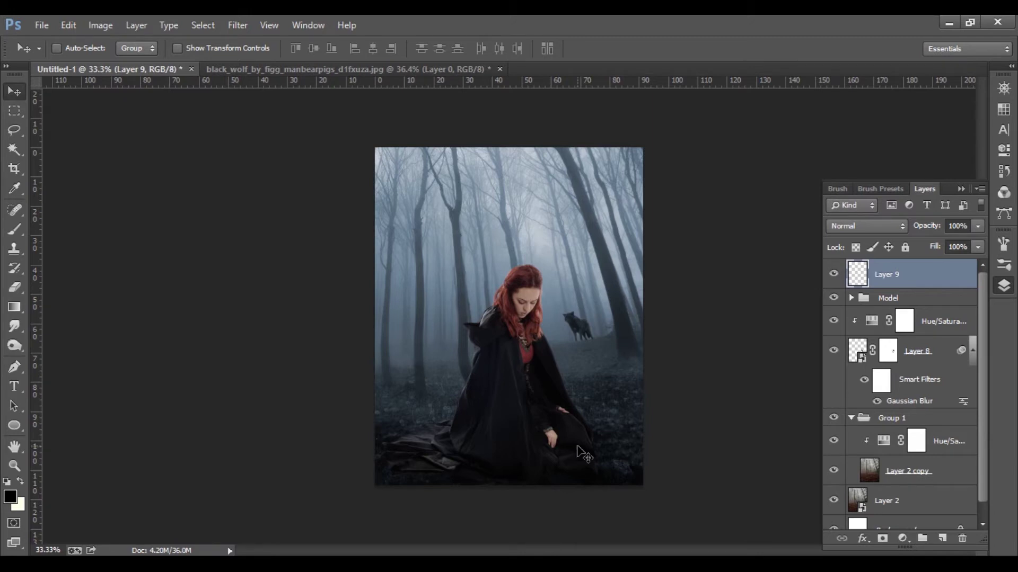
Draw a warm orange Foreground to Transparent gradient glow from the top right
{"action": "left_click", "coordinate": [14, 307]}
{"action": "left_click", "coordinate": [69, 48]}
{"action": "left_click", "coordinate": [734, 193]}
{"action": "left_click", "coordinate": [694, 390]}
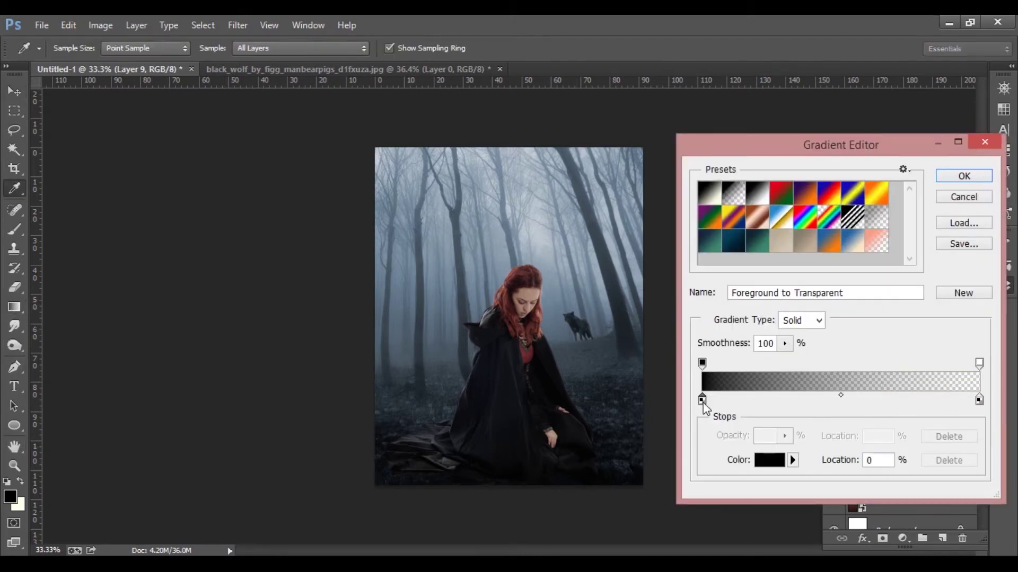
{"action": "left_click", "coordinate": [768, 460]}
{"action": "left_click", "coordinate": [943, 250]}
{"action": "left_click", "coordinate": [964, 176]}
{"action": "left_click_drag", "start_coordinate": [639, 154], "coordinate": [598, 347]}
{"action": "key", "text": "ctrl+z"}
{"action": "left_click_drag", "start_coordinate": [639, 154], "coordinate": [597, 347]}
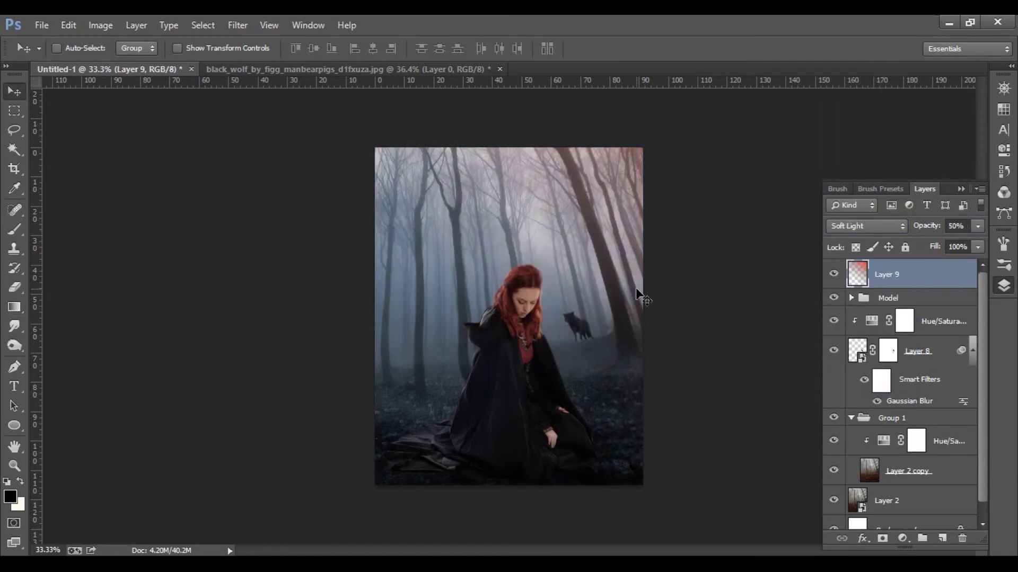
On a new layer, draw a dark blue #000d23 gradient across the image
{"action": "left_click", "coordinate": [942, 542]}
{"action": "left_click", "coordinate": [14, 307]}
{"action": "left_click", "coordinate": [68, 48]}
{"action": "left_click", "coordinate": [769, 460]}
{"action": "type", "text": "000d23"}
{"action": "left_click", "coordinate": [908, 252]}
{"action": "left_click", "coordinate": [964, 175]}
{"action": "left_click_drag", "start_coordinate": [382, 345], "coordinate": [466, 345]}
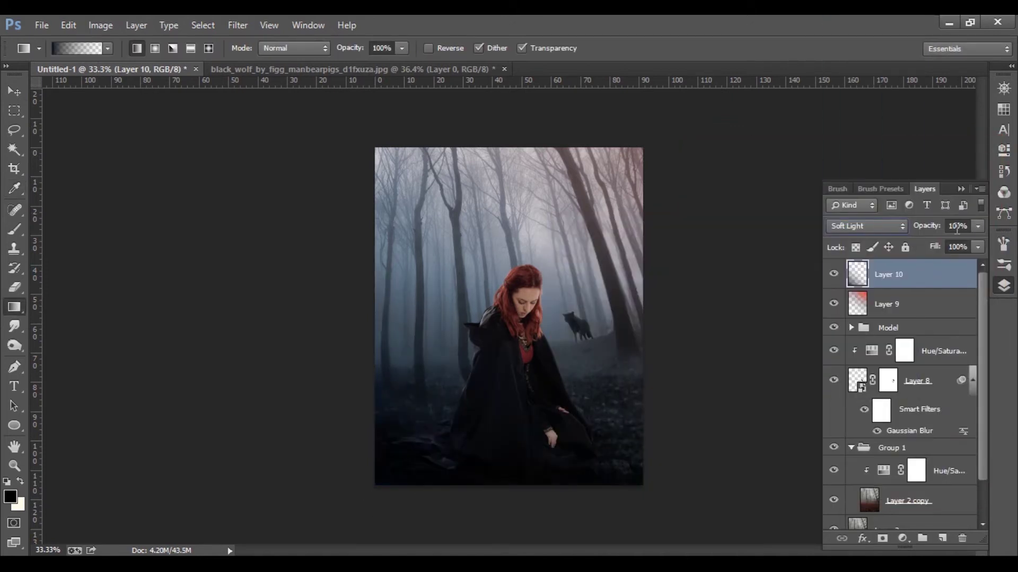
Adjust the gradient layer's opacity and add a Selective Color adjustment on Neutrals
{"action": "left_click", "coordinate": [834, 274]}
{"action": "key", "text": "v"}
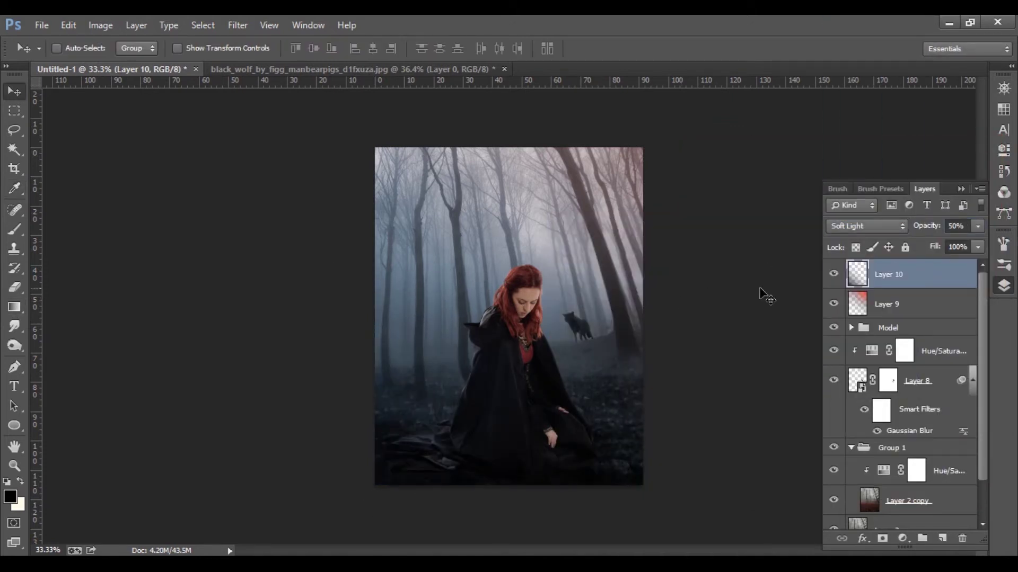
{"action": "left_click", "coordinate": [916, 143]}
{"action": "left_click", "coordinate": [901, 236]}
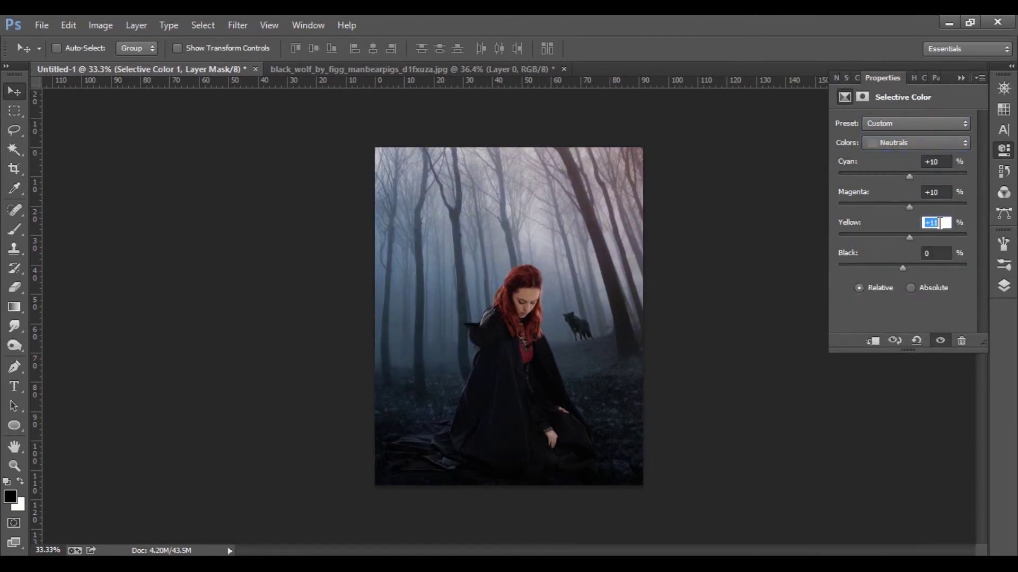
Compare the Selective Color adjustment and tweak its yellow value
{"action": "left_click", "coordinate": [1003, 286]}
{"action": "left_click", "coordinate": [834, 275]}
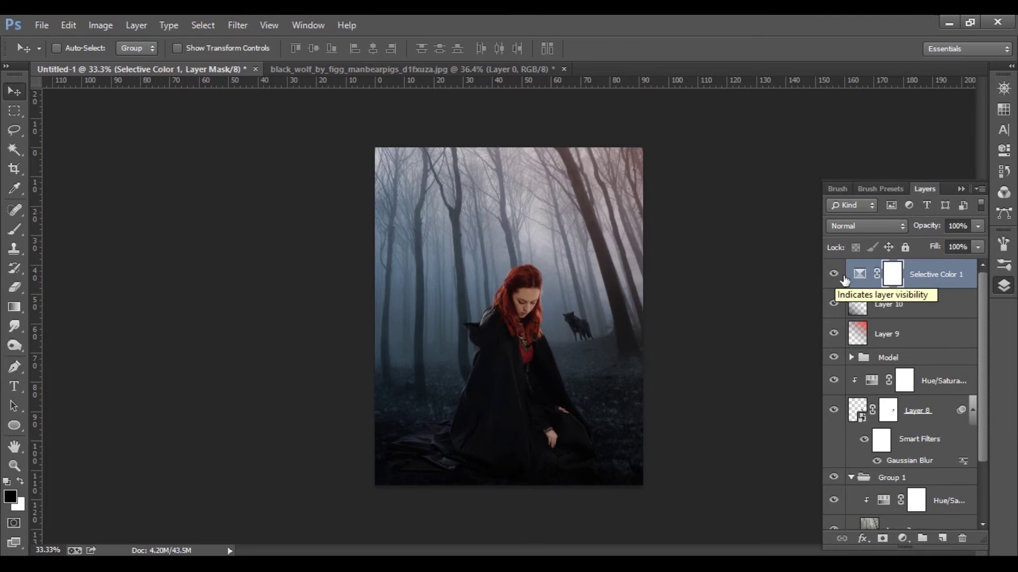
{"action": "double_click", "coordinate": [859, 274]}
{"action": "left_click", "coordinate": [939, 223]}
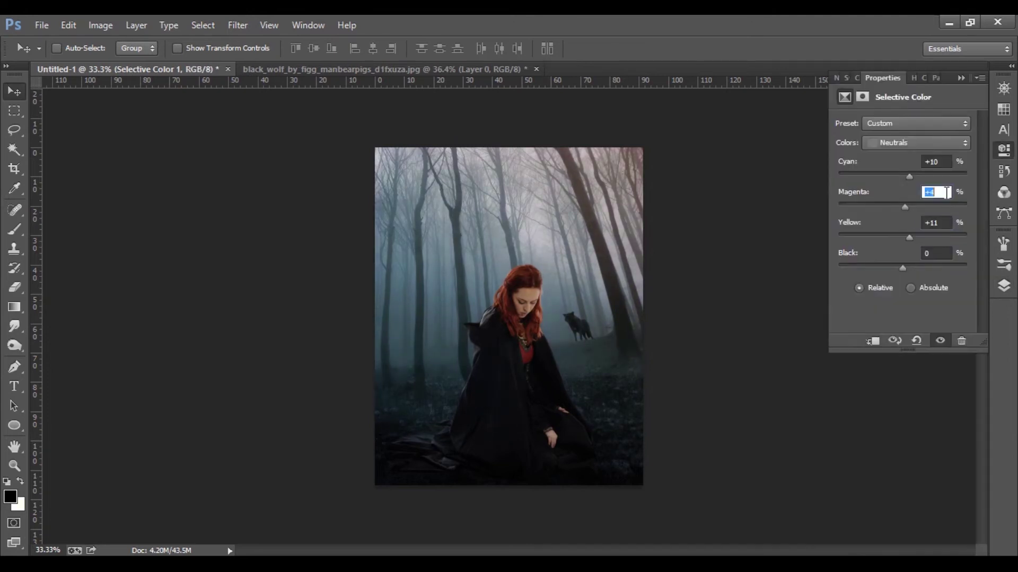
{"action": "left_click", "coordinate": [1003, 286]}
Add a Photo Filter adjustment with a teal filter colour
{"action": "left_click", "coordinate": [891, 538]}
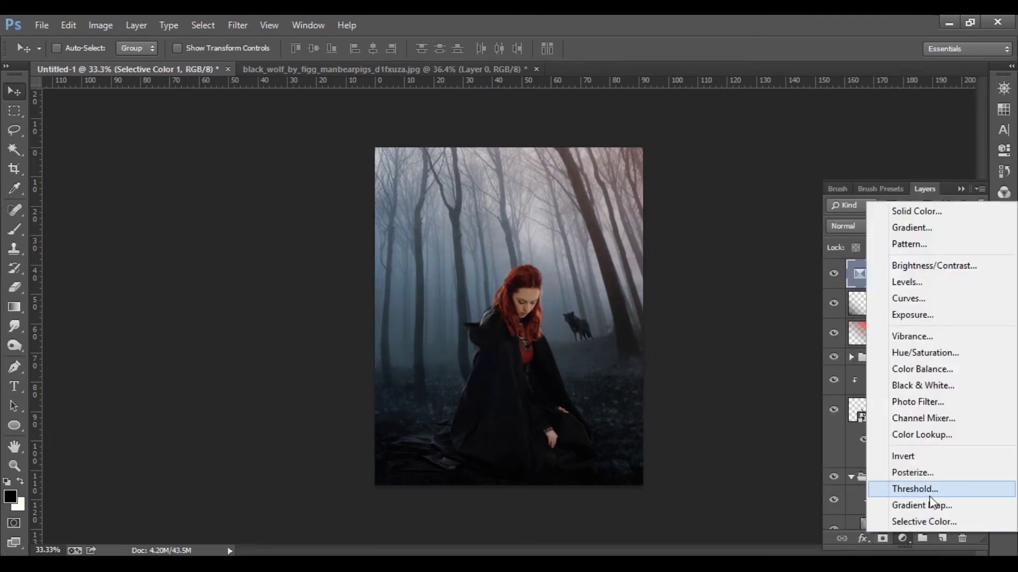
{"action": "left_click", "coordinate": [933, 397]}
{"action": "left_click", "coordinate": [887, 147]}
{"action": "type", "text": "ffffff"}
{"action": "left_click", "coordinate": [774, 265]}
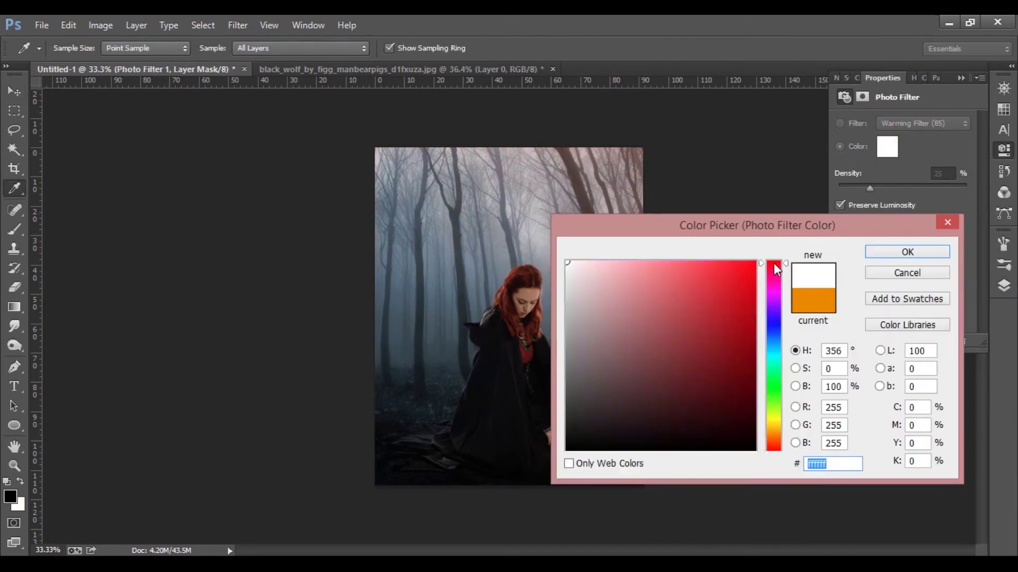
{"action": "left_click", "coordinate": [813, 301]}
{"action": "left_click", "coordinate": [568, 343]}
{"action": "left_click", "coordinate": [774, 350]}
{"action": "left_click", "coordinate": [723, 334]}
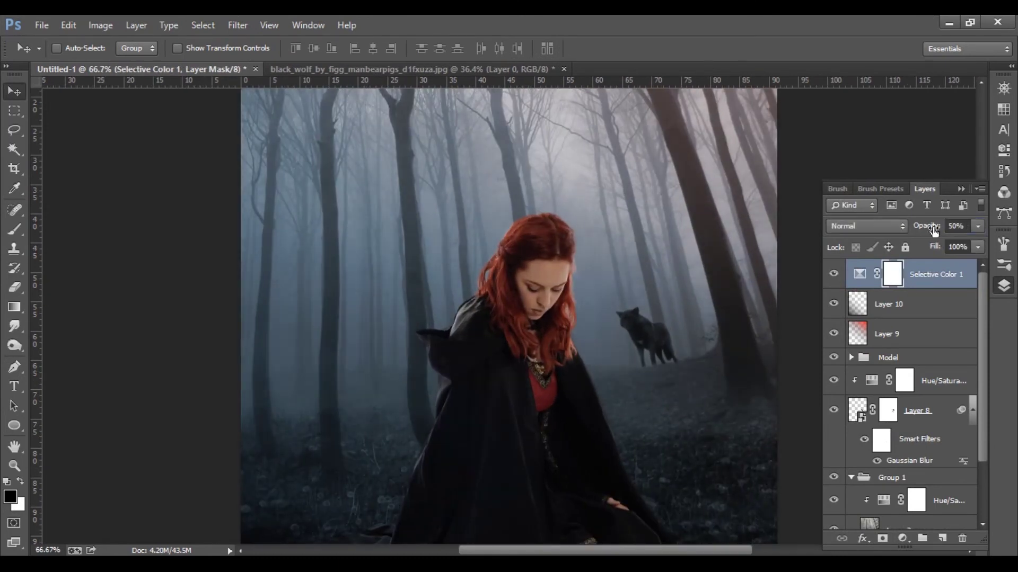
Add a Color Lookup adjustment and preview Crisp_Winter and other lookup presets
{"action": "left_click", "coordinate": [903, 539]}
{"action": "left_click", "coordinate": [920, 443]}
{"action": "left_click", "coordinate": [931, 123]}
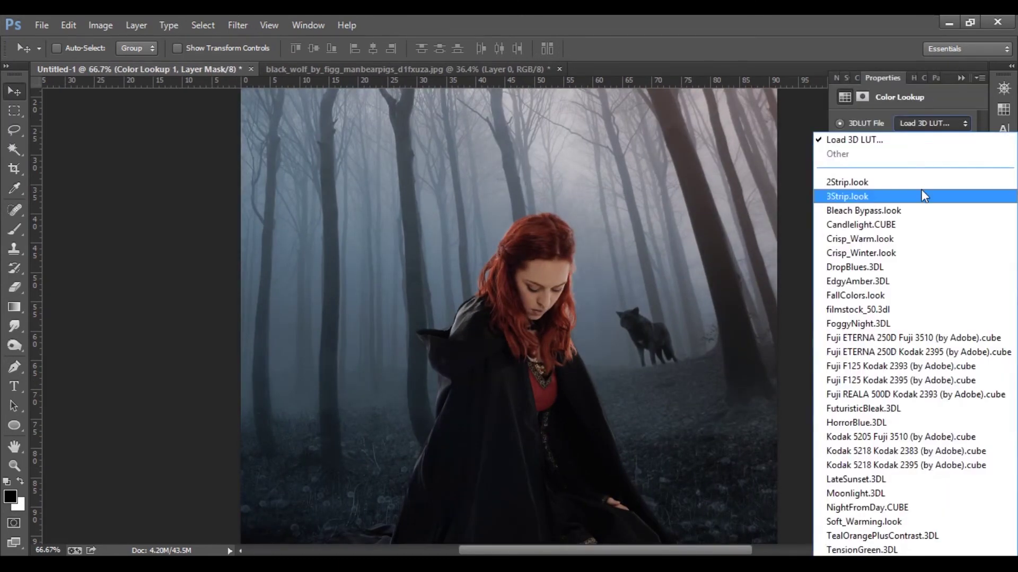
{"action": "left_click", "coordinate": [864, 266]}
{"action": "key", "text": "ctrl+minus"}
{"action": "key", "text": "ctrl+minus"}
{"action": "left_click", "coordinate": [936, 123]}
{"action": "left_click", "coordinate": [912, 392]}
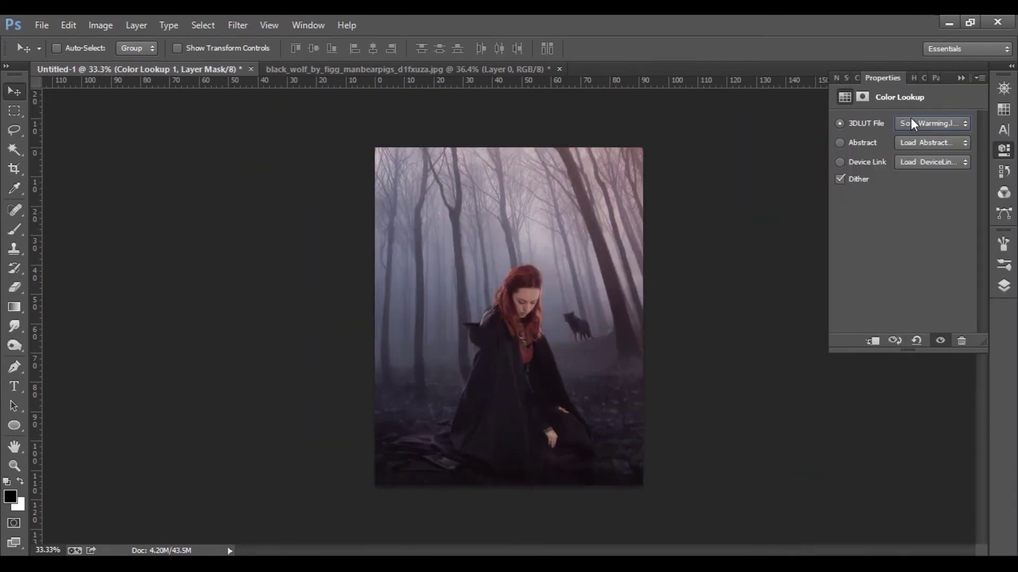
{"action": "key", "text": "Down"}
{"action": "key", "text": "Down"}
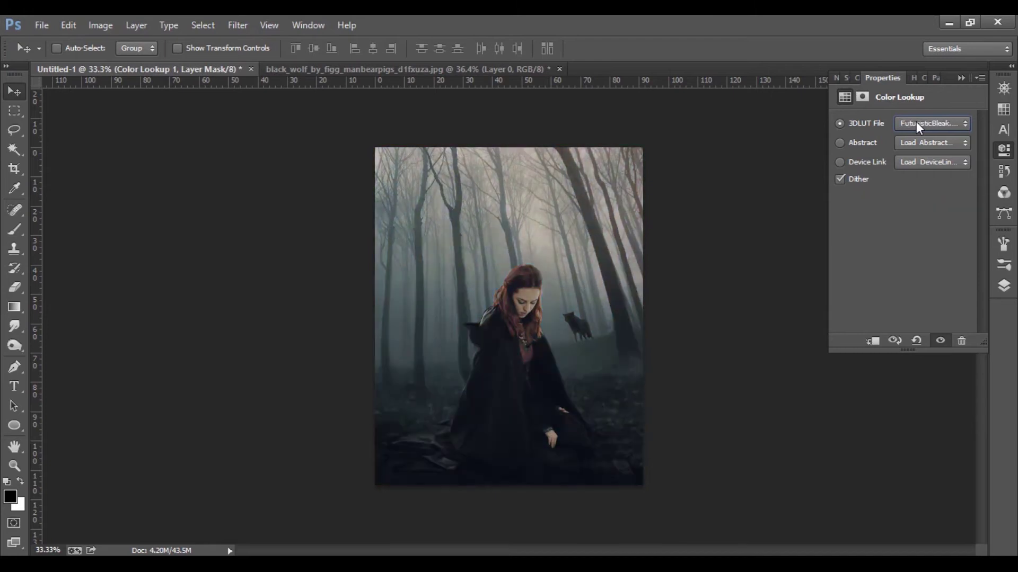
{"action": "key", "text": "Down"}
{"action": "key", "text": "F7"}
Switch the Color Lookup to a warmer preset
{"action": "double_click", "coordinate": [860, 274]}
{"action": "left_click", "coordinate": [932, 123]}
{"action": "left_click", "coordinate": [921, 129]}
{"action": "left_click", "coordinate": [1003, 285]}
Add a Hue/Saturation adjustment with Hue -33 and Saturation -51
{"action": "left_click", "coordinate": [901, 363]}
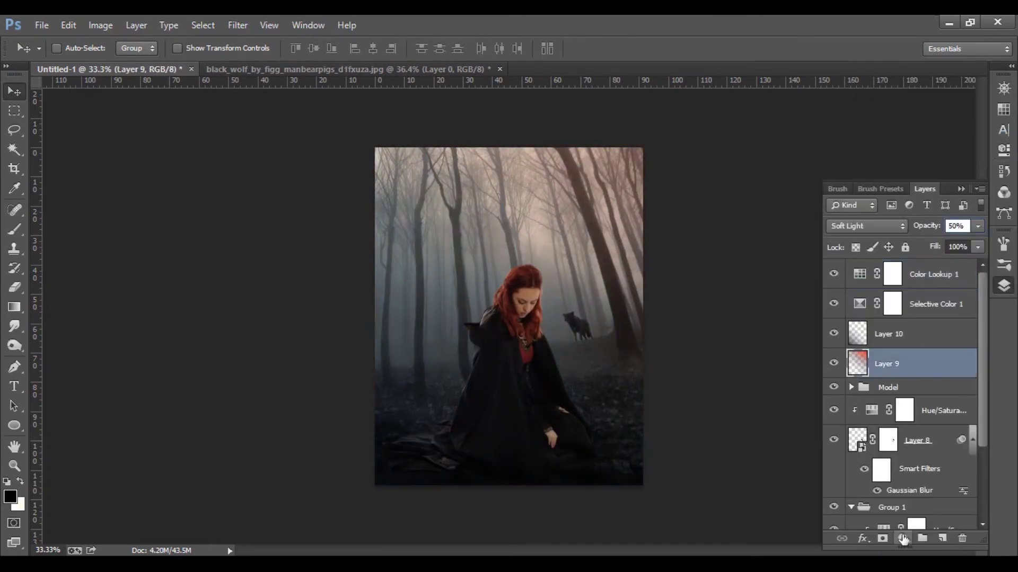
{"action": "left_click", "coordinate": [1003, 265]}
{"action": "left_click", "coordinate": [859, 130]}
{"action": "left_click_drag", "start_coordinate": [897, 181], "coordinate": [882, 202]}
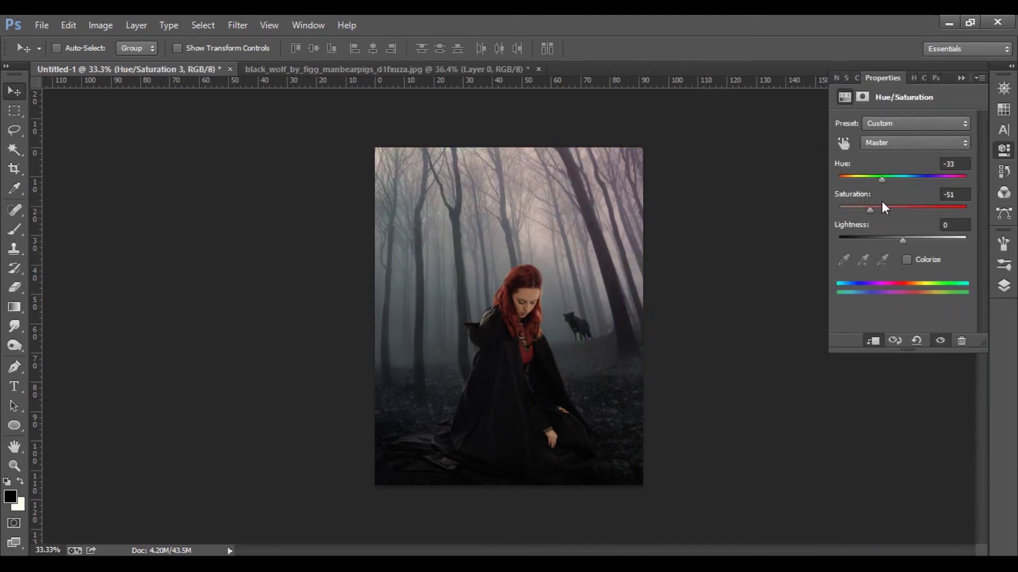
{"action": "left_click", "coordinate": [1003, 286]}
Set Layer 9 to Soft Light blend mode at 50% opacity
{"action": "left_click", "coordinate": [891, 394]}
{"action": "left_click", "coordinate": [866, 225]}
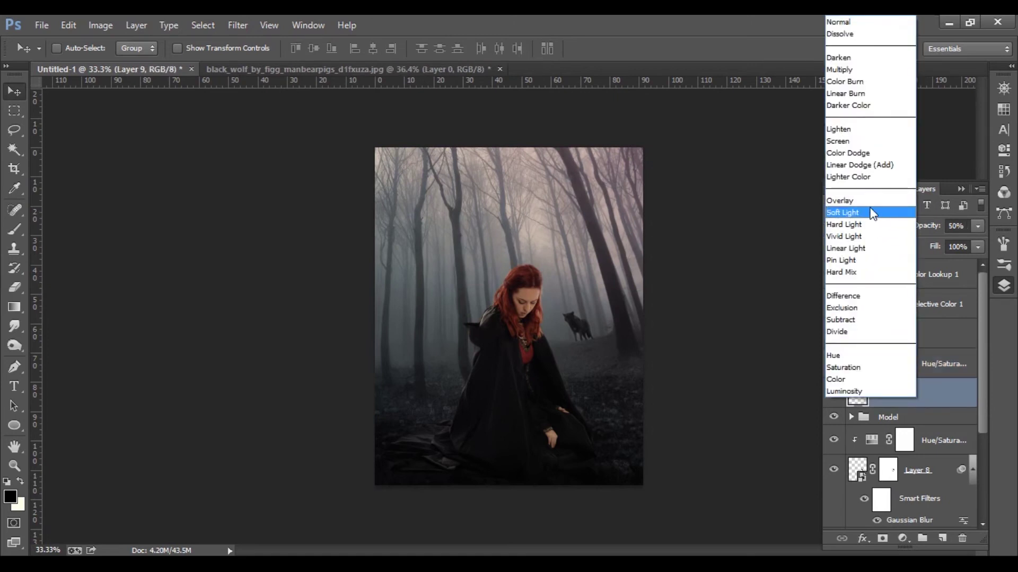
{"action": "key", "text": "5"}
{"action": "double_click", "coordinate": [871, 364]}
Paint the smoke layer's mask with a soft black brush to thin the fog
{"action": "left_click", "coordinate": [1003, 286]}
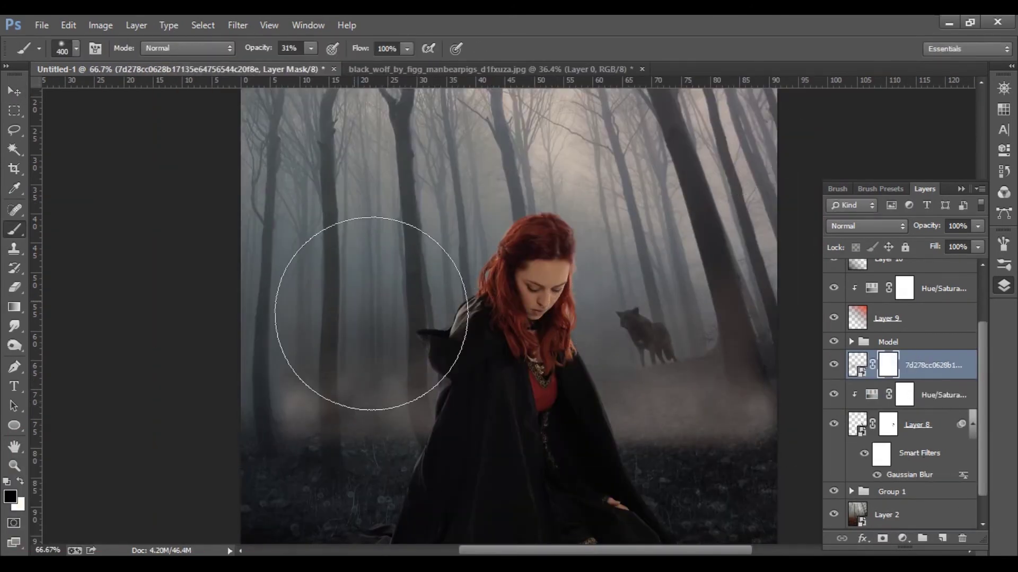
{"action": "key", "text": "5"}
{"action": "key", "text": "bracketleft"}
{"action": "scroll", "coordinate": [432, 409], "scroll_direction": "down", "scroll_amount": 2}
{"action": "mouse_move", "coordinate": [352, 374]}
{"action": "left_mouse_down"}
{"action": "mouse_move", "coordinate": [477, 403]}
{"action": "mouse_move", "coordinate": [693, 422]}
{"action": "left_mouse_up"}
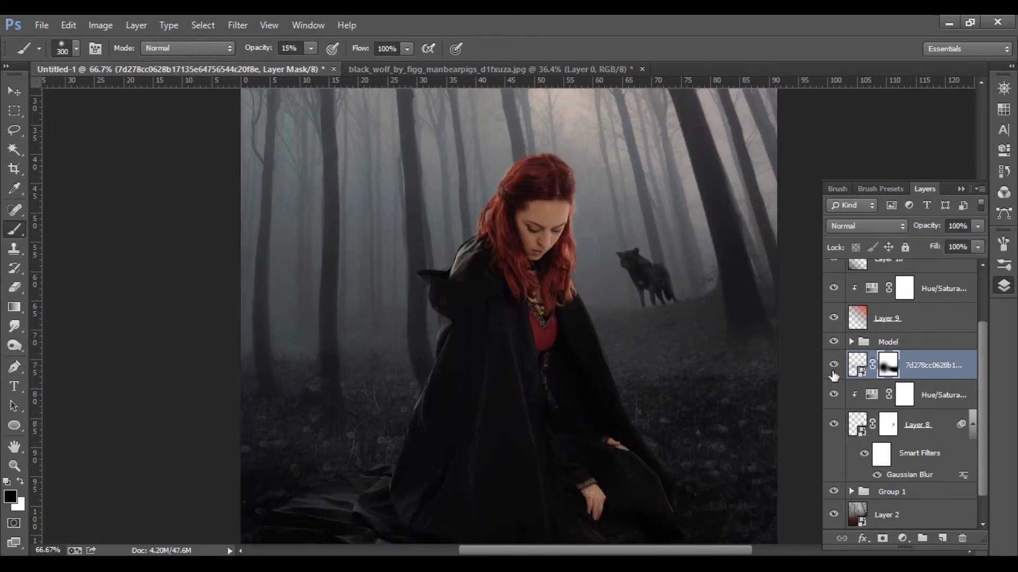
Place a second smoke layer and stretch it across the woman's lower body
{"action": "key", "text": "ctrl+minus"}
{"action": "key", "text": "ctrl+minus"}
{"action": "key", "text": "v"}
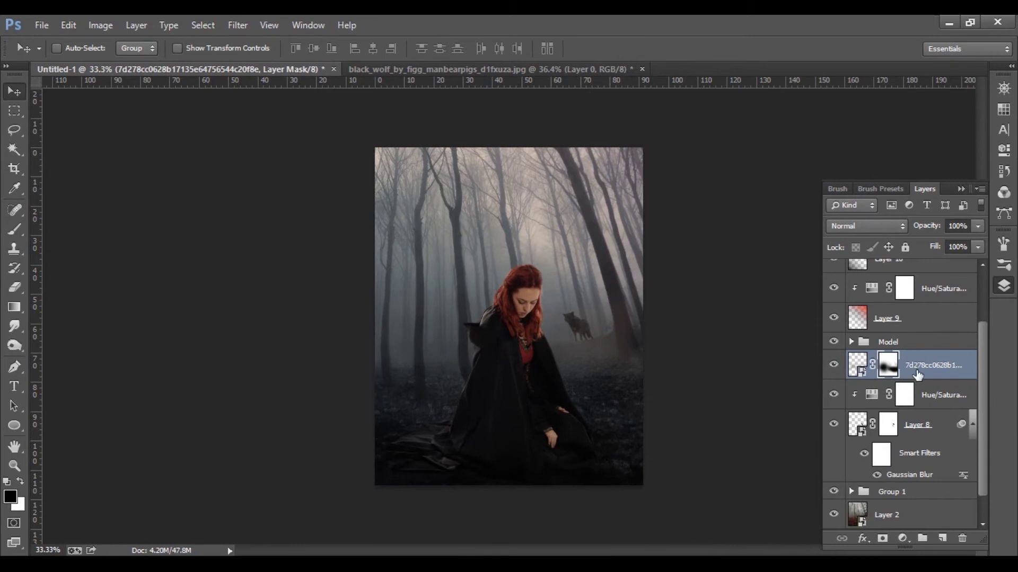
{"action": "left_click_drag", "start_coordinate": [869, 395], "coordinate": [861, 365]}
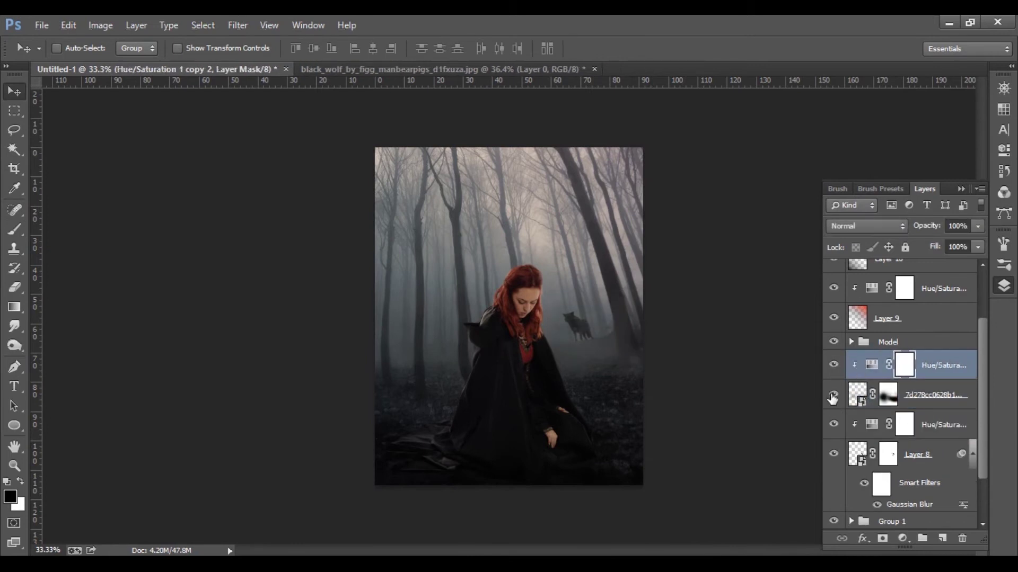
{"action": "left_click", "coordinate": [943, 403]}
{"action": "key", "text": "ctrl+plus"}
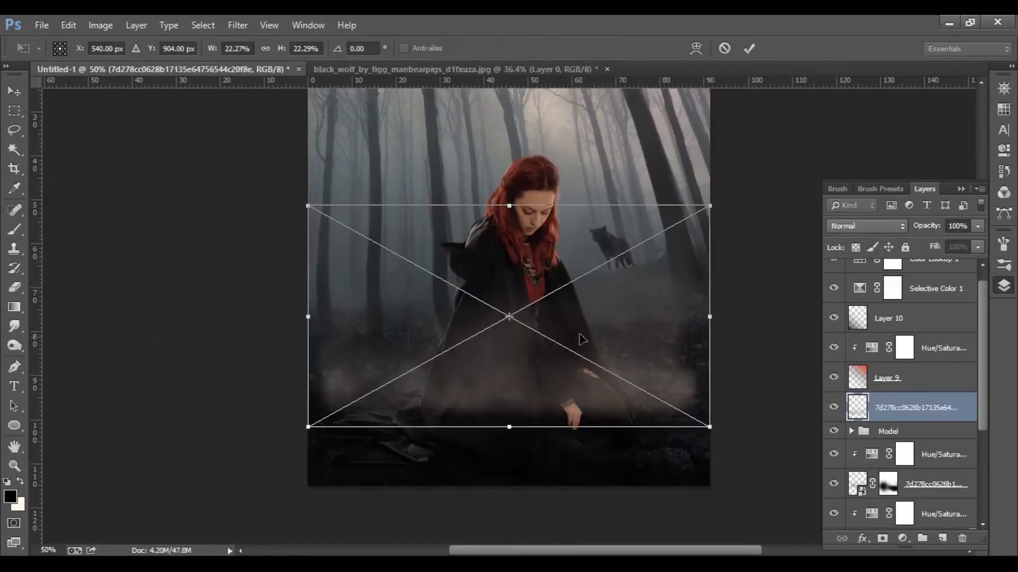
{"action": "left_click_drag", "start_coordinate": [734, 352], "coordinate": [646, 378]}
{"action": "key", "text": "Return"}
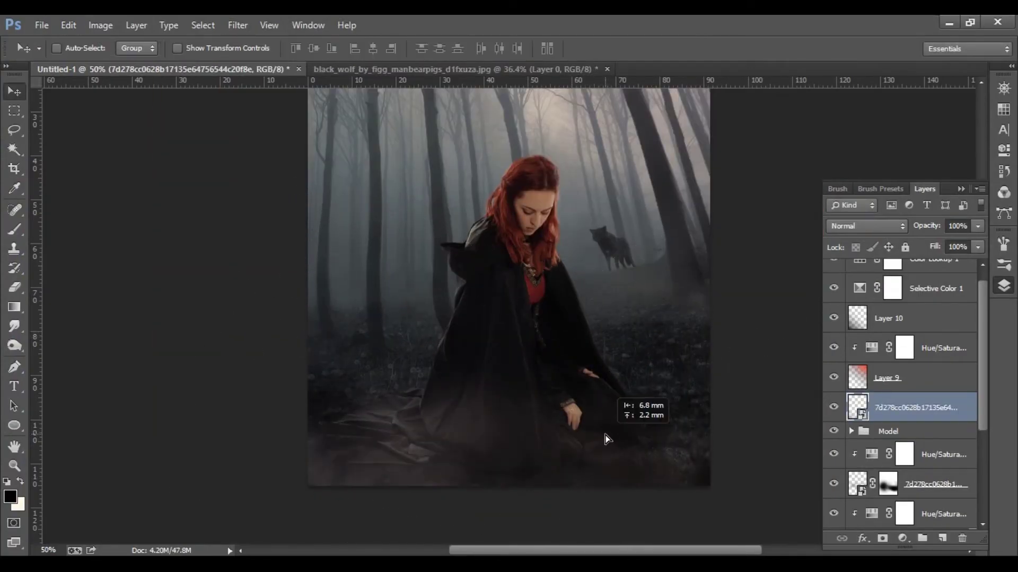
Mask the new smoke and paint out its bottom edge, comparing it on and off
{"action": "left_click", "coordinate": [882, 538]}
{"action": "key", "text": "b"}
{"action": "mouse_move", "coordinate": [415, 347]}
{"action": "left_mouse_down"}
{"action": "mouse_move", "coordinate": [364, 397]}
{"action": "mouse_move", "coordinate": [551, 356]}
{"action": "left_mouse_up"}
{"action": "key", "text": "v"}
{"action": "left_click", "coordinate": [834, 407]}
{"action": "left_click", "coordinate": [903, 538]}
Clip a Levels adjustment to the fog layer and set the fog to 72% opacity
{"action": "left_click", "coordinate": [920, 278]}
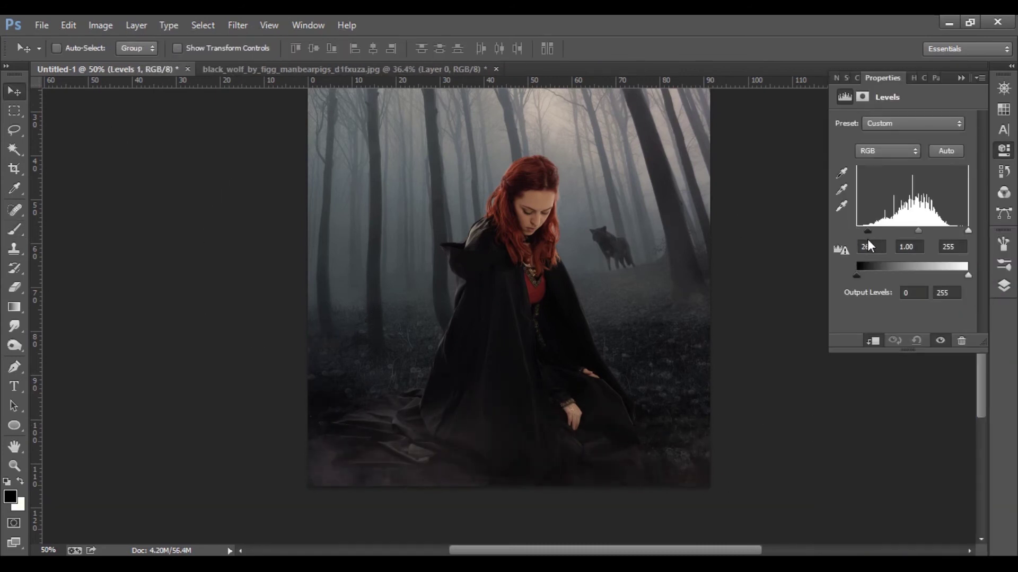
{"action": "key", "text": "F7"}
{"action": "left_click", "coordinate": [852, 421], "text": "alt"}
{"action": "left_click", "coordinate": [933, 437]}
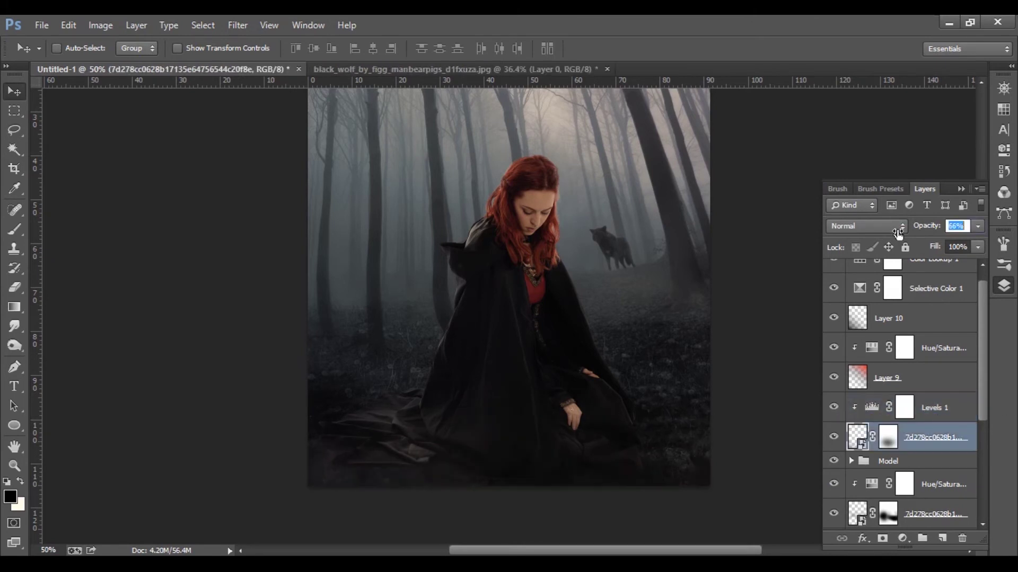
{"action": "left_click", "coordinate": [833, 407]}
{"action": "key", "text": "ctrl+plus"}
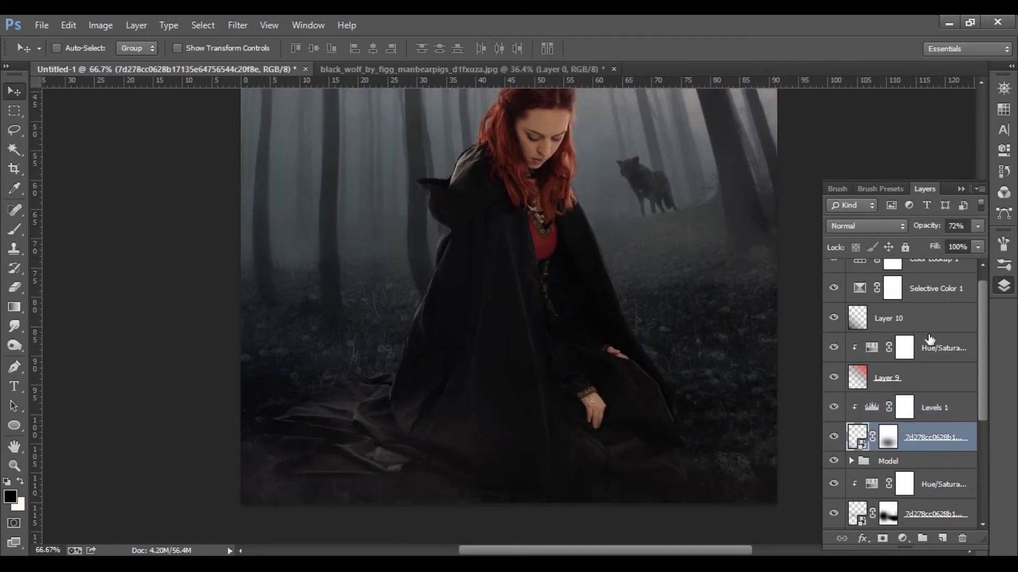
{"action": "left_click_drag", "start_coordinate": [610, 365], "coordinate": [683, 437]}
Compare the fog with the smoke hidden, then select Layer 3 in the Model group
{"action": "left_click", "coordinate": [833, 438]}
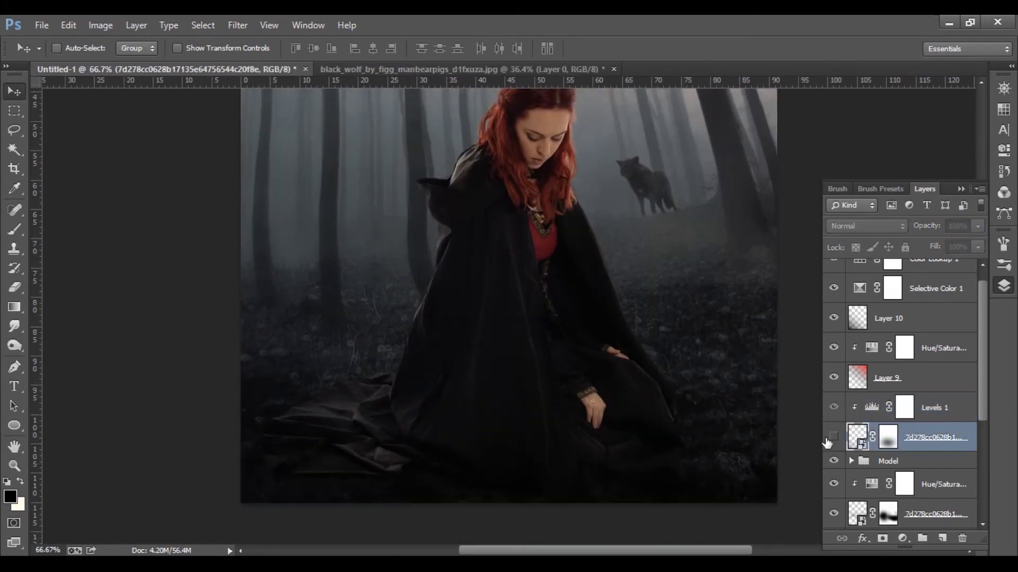
{"action": "key", "text": "ctrl+0"}
{"action": "left_click", "coordinate": [933, 407]}
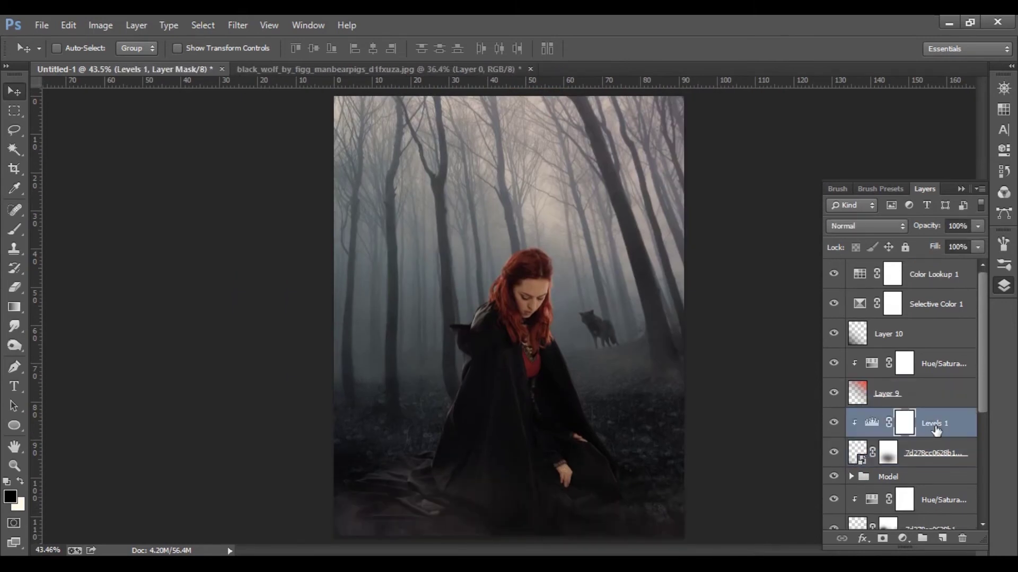
{"action": "left_click", "coordinate": [851, 328]}
{"action": "left_click", "coordinate": [906, 350]}
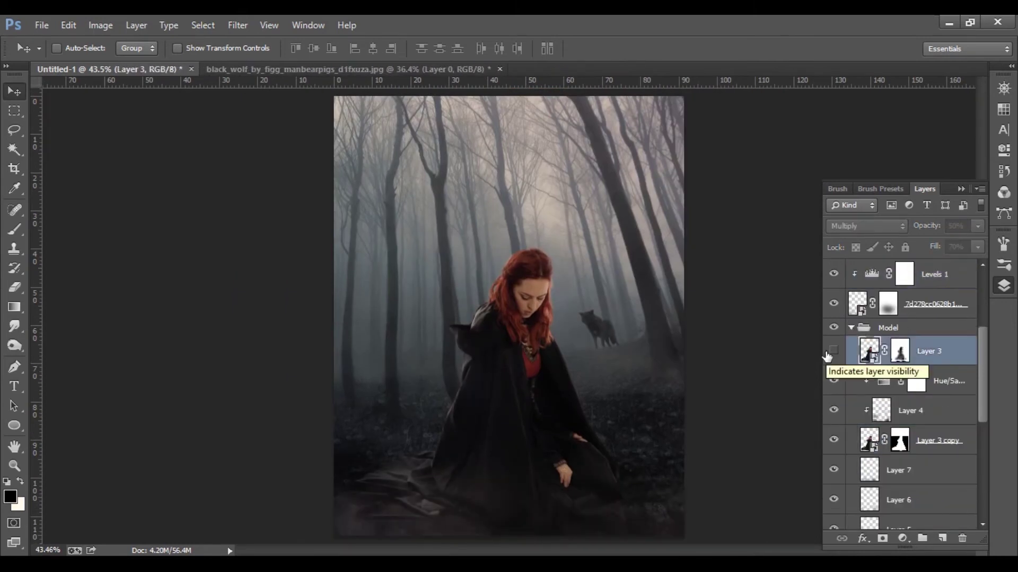
Stamp all visible layers into a new top layer and try Camera Raw without applying
{"action": "scroll", "coordinate": [903, 336], "scroll_direction": "up", "scroll_amount": 5}
{"action": "left_click", "coordinate": [933, 274]}
{"action": "key", "text": "ctrl+minus"}
{"action": "key", "text": "ctrl+alt+shift+e"}
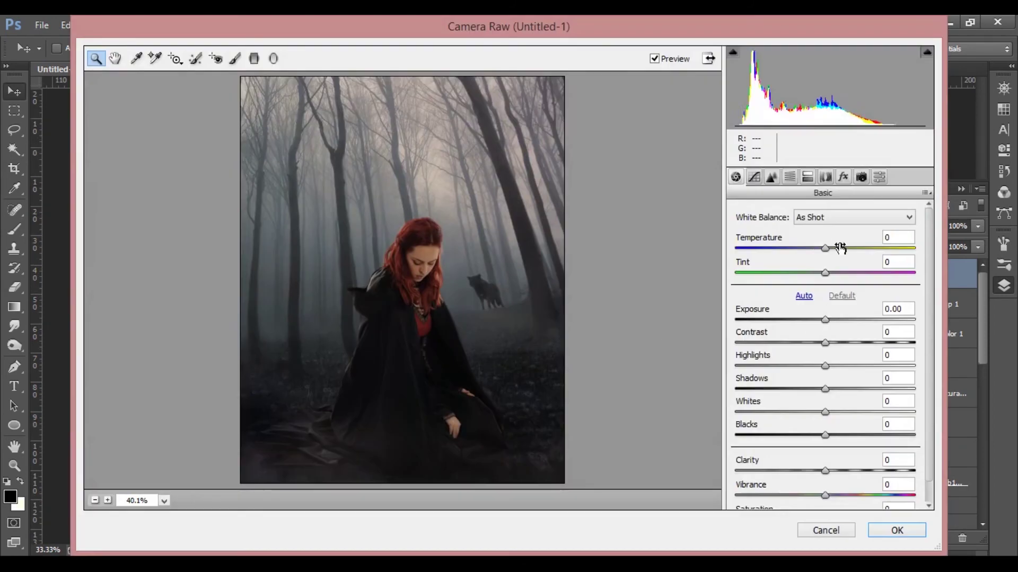
{"action": "left_click_drag", "start_coordinate": [838, 247], "coordinate": [846, 251]}
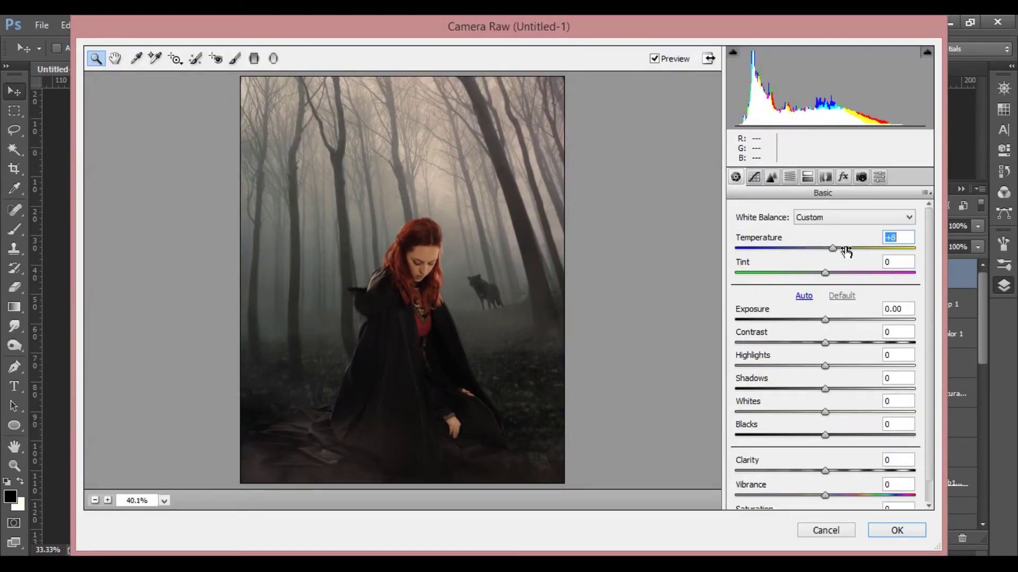
{"action": "left_click", "coordinate": [826, 531]}
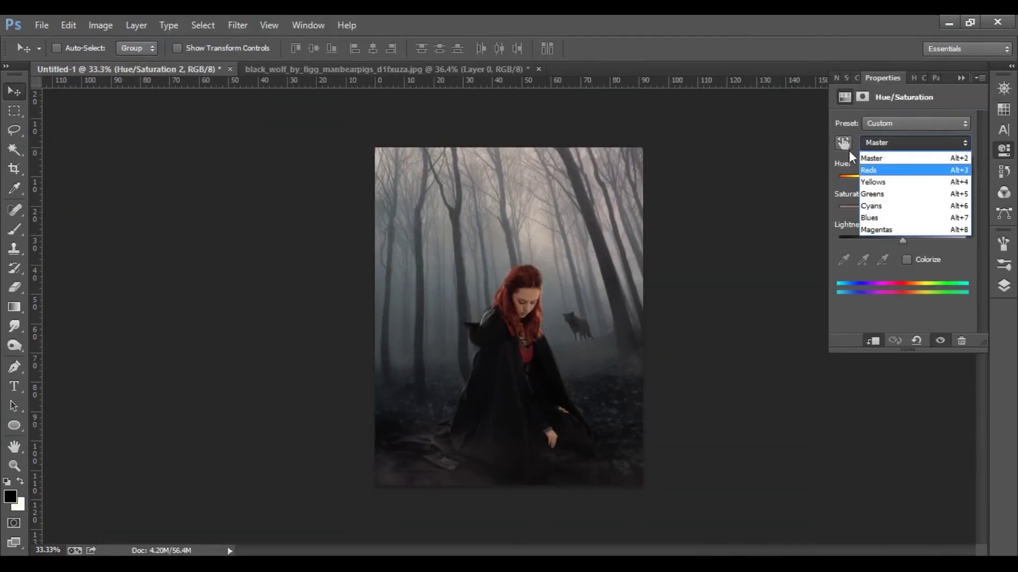
Add a clipped Reds-only Hue/Saturation at Saturation -57, masked off the hair
{"action": "left_click", "coordinate": [843, 143]}
{"action": "scroll", "coordinate": [540, 284], "scroll_direction": "up", "scroll_amount": 3}
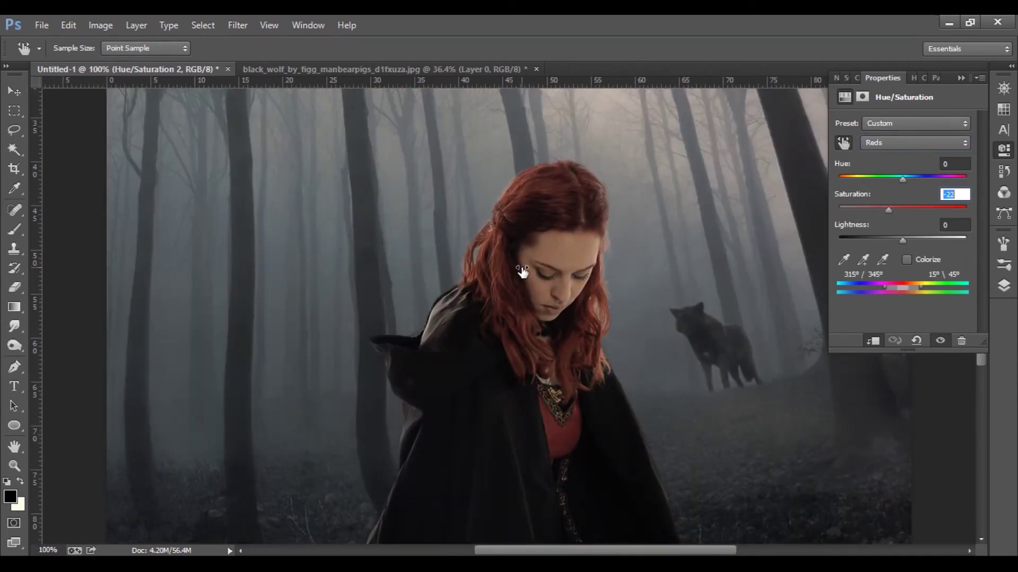
{"action": "left_click", "coordinate": [1003, 286]}
{"action": "left_click", "coordinate": [1003, 286]}
{"action": "left_click", "coordinate": [1004, 150]}
{"action": "left_click", "coordinate": [904, 182]}
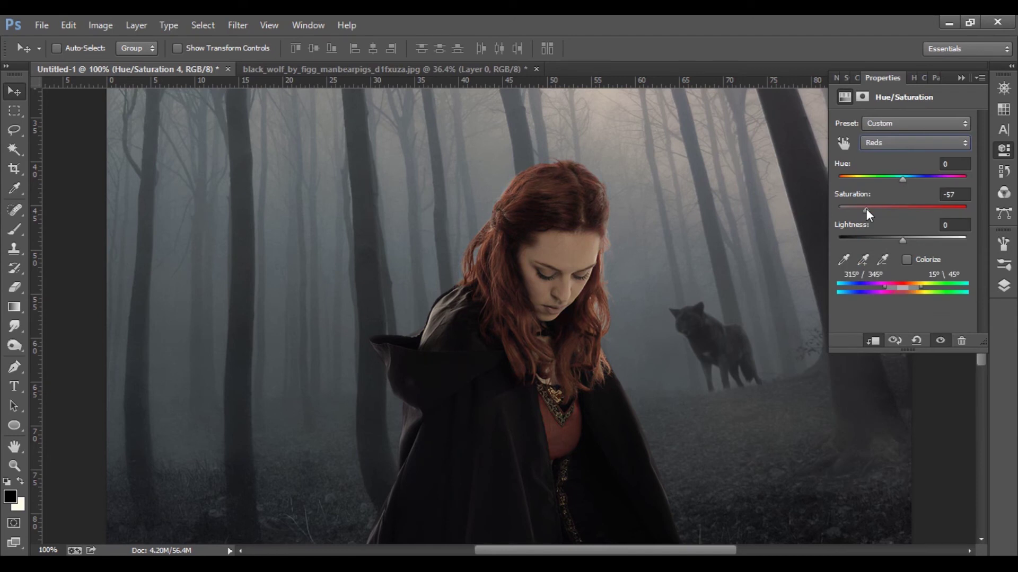
{"action": "left_click", "coordinate": [1003, 286]}
{"action": "key", "text": "b"}
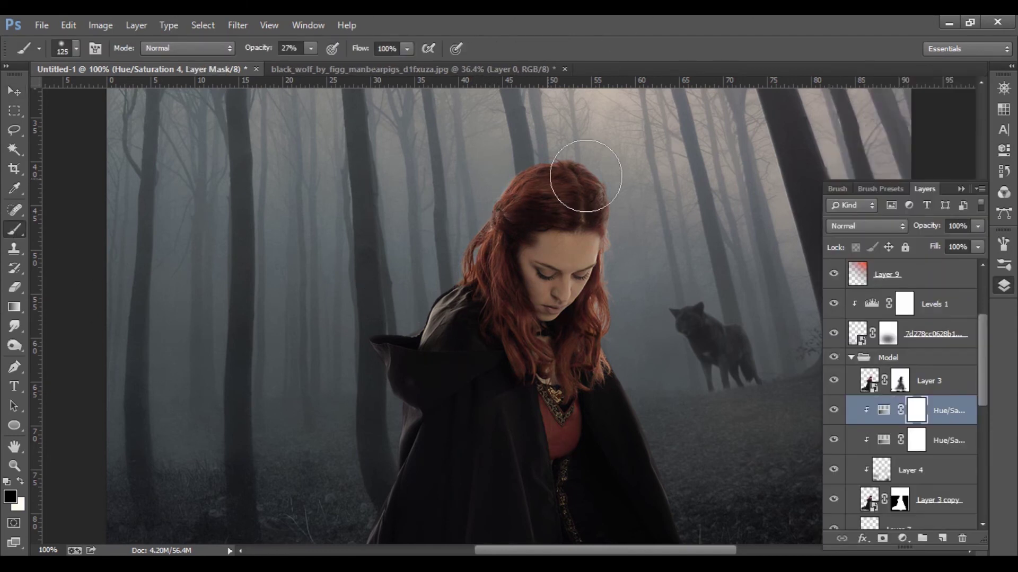
{"action": "left_click", "coordinate": [834, 411]}
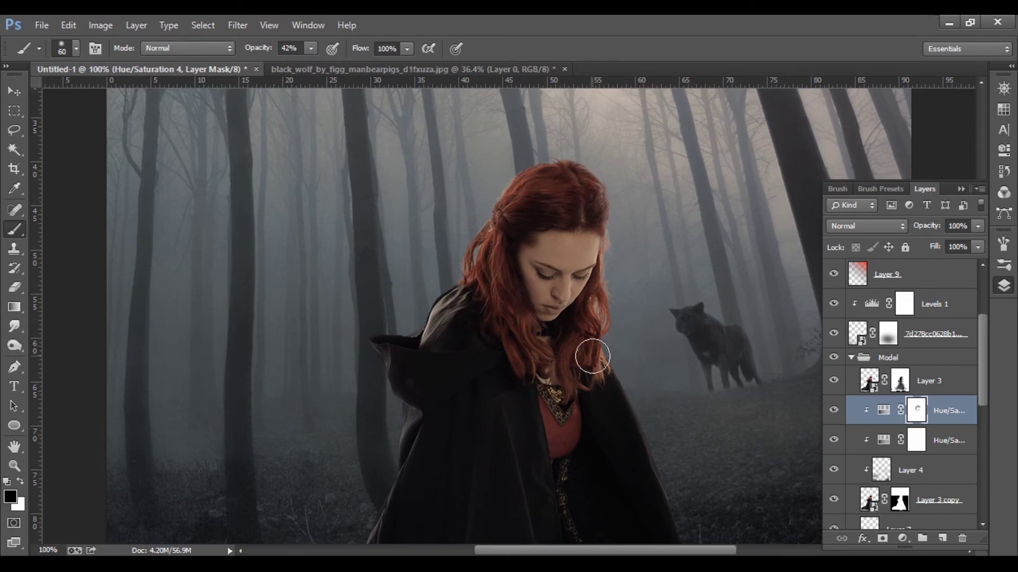
{"action": "key", "text": "ctrl+0"}
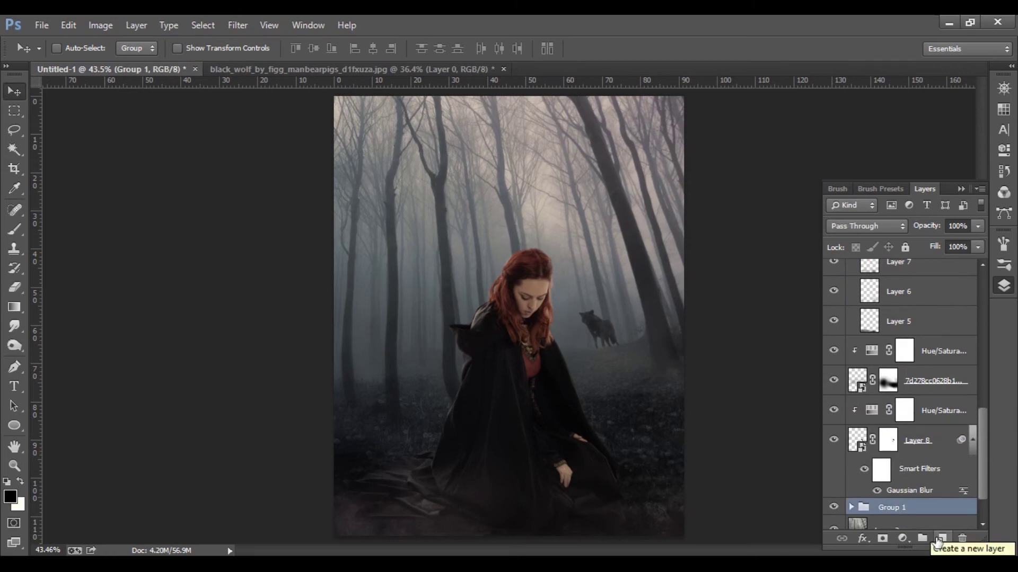
Create a Screen-mode layer and paint a blue glow behind the woman
{"action": "scroll", "coordinate": [937, 447], "scroll_direction": "down", "scroll_amount": 1}
{"action": "left_click", "coordinate": [933, 391]}
{"action": "left_click", "coordinate": [942, 539]}
{"action": "key", "text": "b"}
{"action": "left_click", "coordinate": [866, 226]}
{"action": "left_click", "coordinate": [859, 159]}
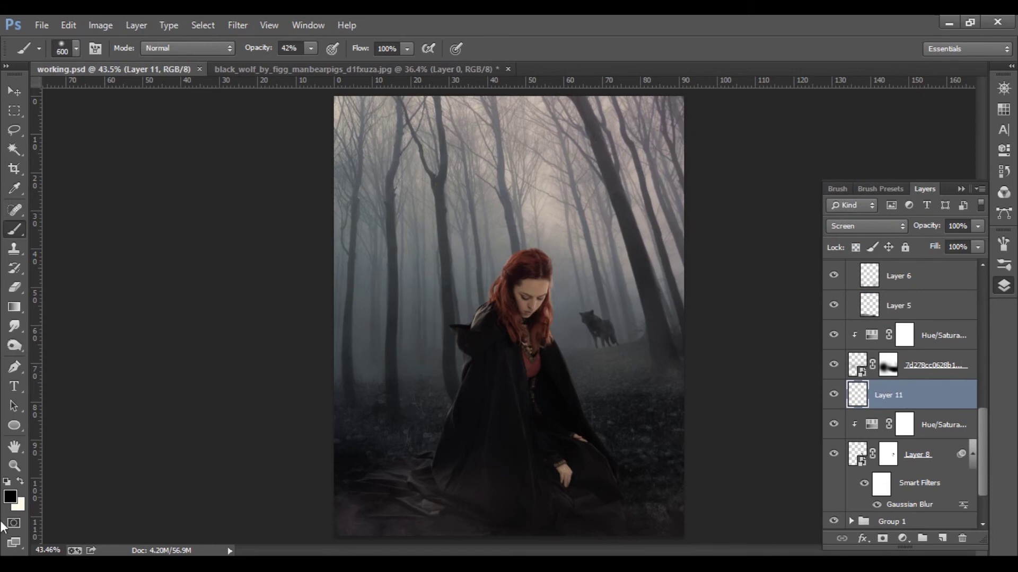
{"action": "left_click", "coordinate": [9, 496]}
{"action": "left_click", "coordinate": [904, 252]}
{"action": "key", "text": "0"}
{"action": "left_click", "coordinate": [477, 245]}
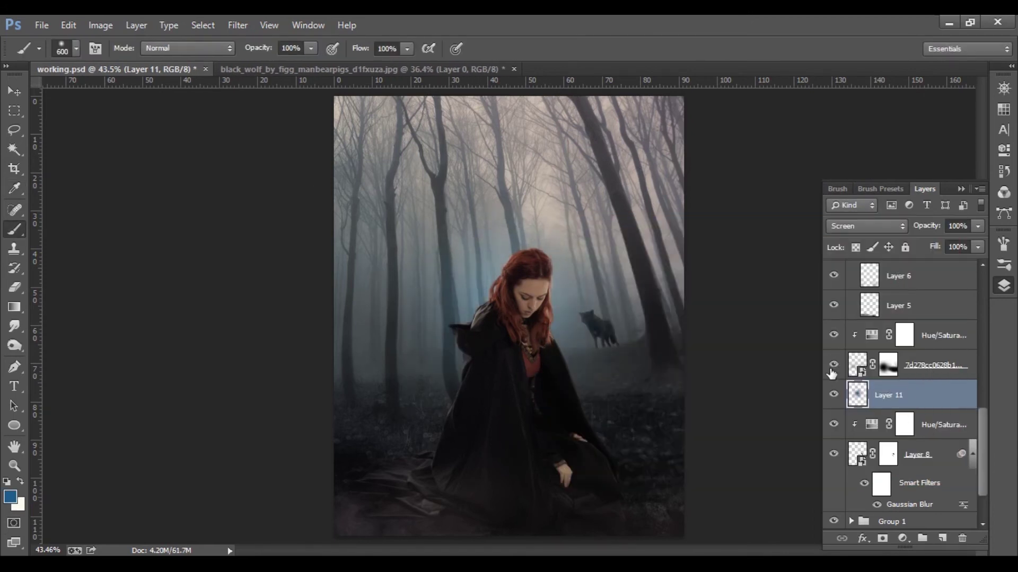
Stretch and skew the blue glow taller with Free Transform
{"action": "key", "text": "v"}
{"action": "key", "text": "ctrl+t"}
{"action": "key", "text": "ctrl+minus"}
{"action": "left_click_drag", "start_coordinate": [456, 366], "coordinate": [524, 311]}
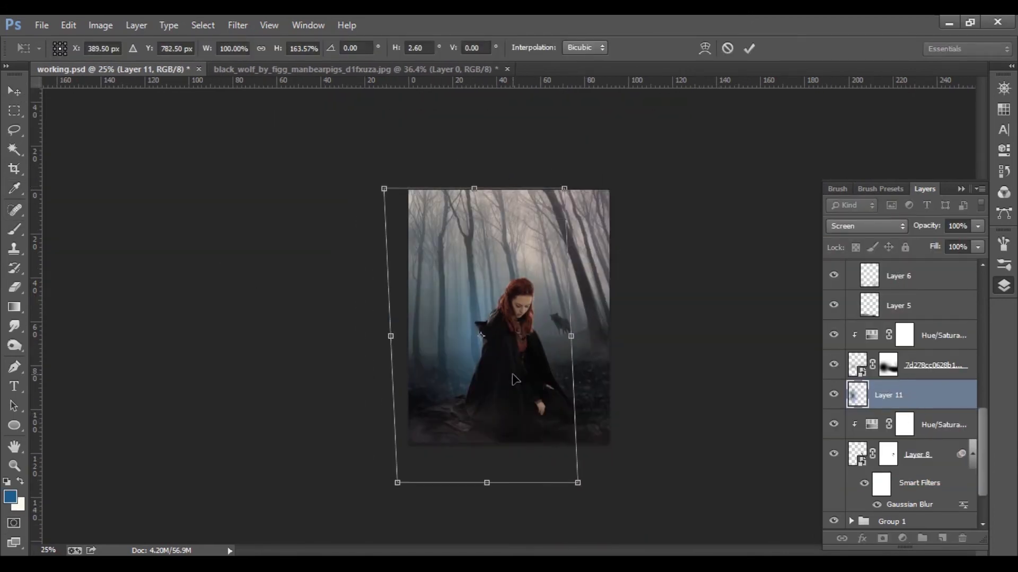
{"action": "key", "text": "Return"}
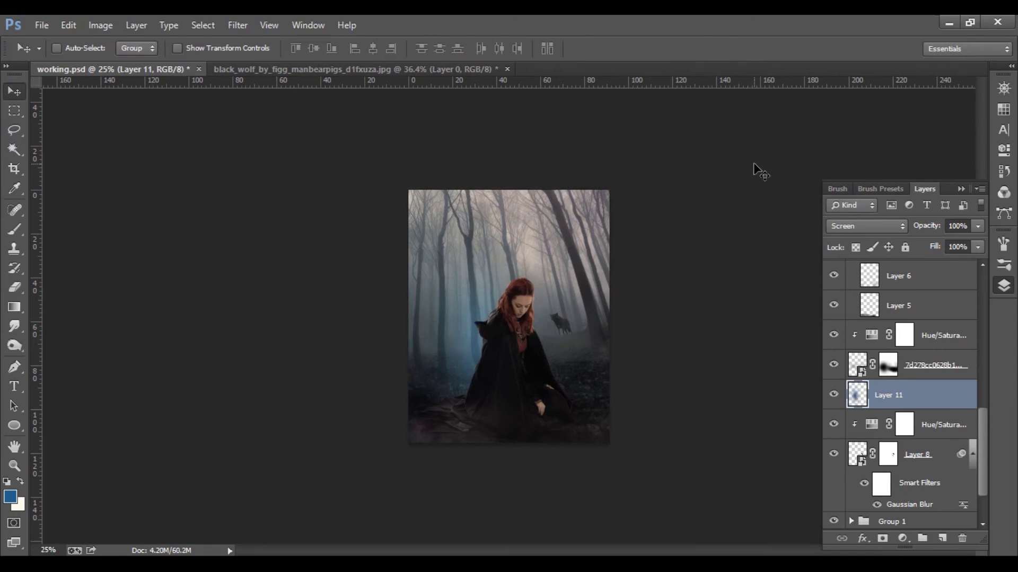
{"action": "key", "text": "ctrl+t"}
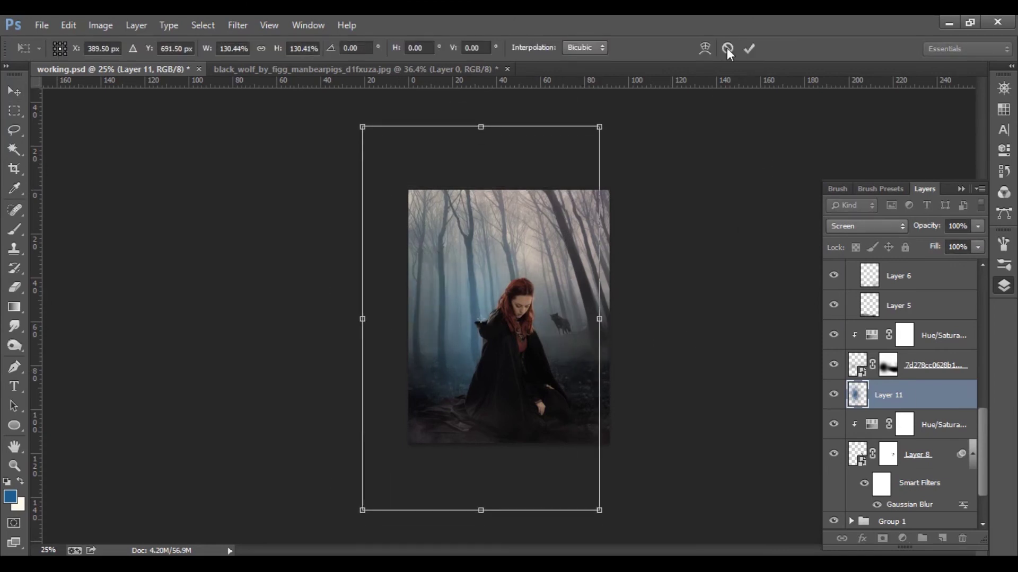
{"action": "left_click", "coordinate": [727, 47]}
Duplicate and rotate the glow, recolouring the copy red with a clipped Hue +157
{"action": "left_click_drag", "start_coordinate": [587, 350], "coordinate": [622, 349]}
{"action": "key", "text": "ctrl+t"}
{"action": "left_click_drag", "start_coordinate": [689, 328], "coordinate": [694, 360]}
{"action": "key", "text": "Return"}
{"action": "left_click_drag", "start_coordinate": [902, 179], "coordinate": [962, 180]}
{"action": "left_click", "coordinate": [1003, 287]}
Enlarge the red glow and move it to the right side
{"action": "key", "text": "ctrl+t"}
{"action": "left_click_drag", "start_coordinate": [659, 470], "coordinate": [743, 516]}
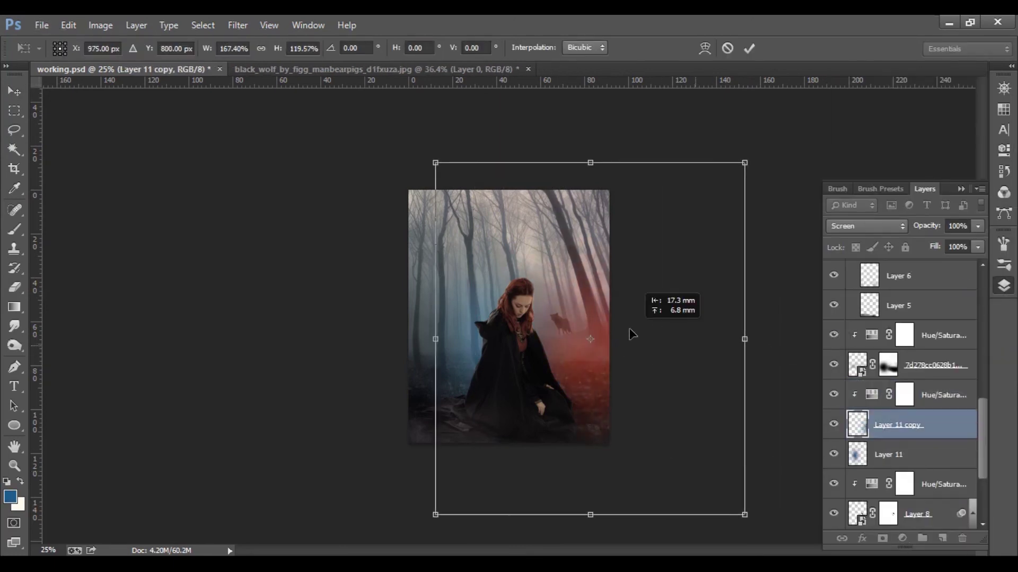
{"action": "key", "text": "Return"}
{"action": "left_click_drag", "start_coordinate": [901, 423], "coordinate": [913, 215]}
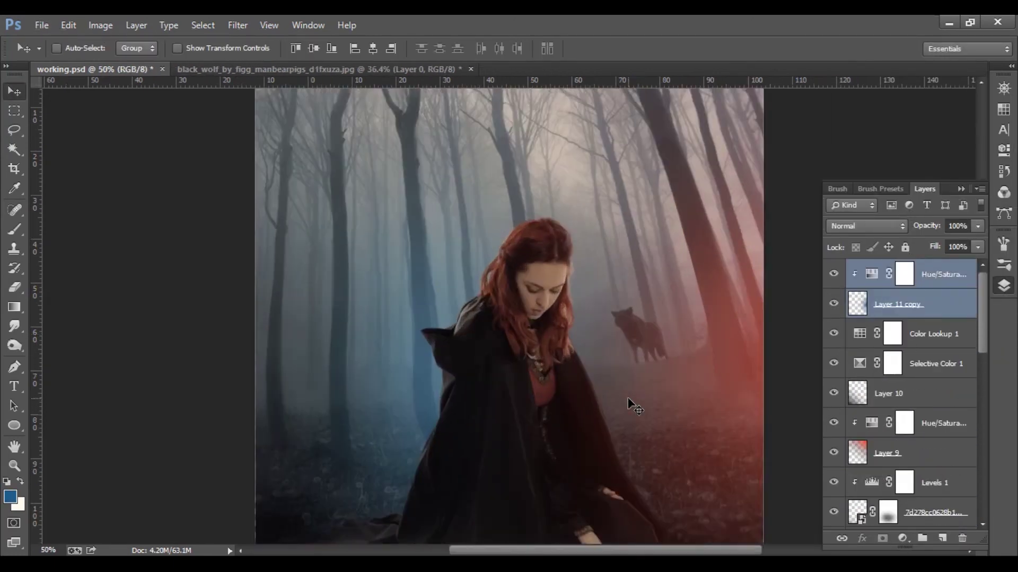
Merge a copy of the Model group into one layer and hide the original group
{"action": "left_click", "coordinate": [890, 411]}
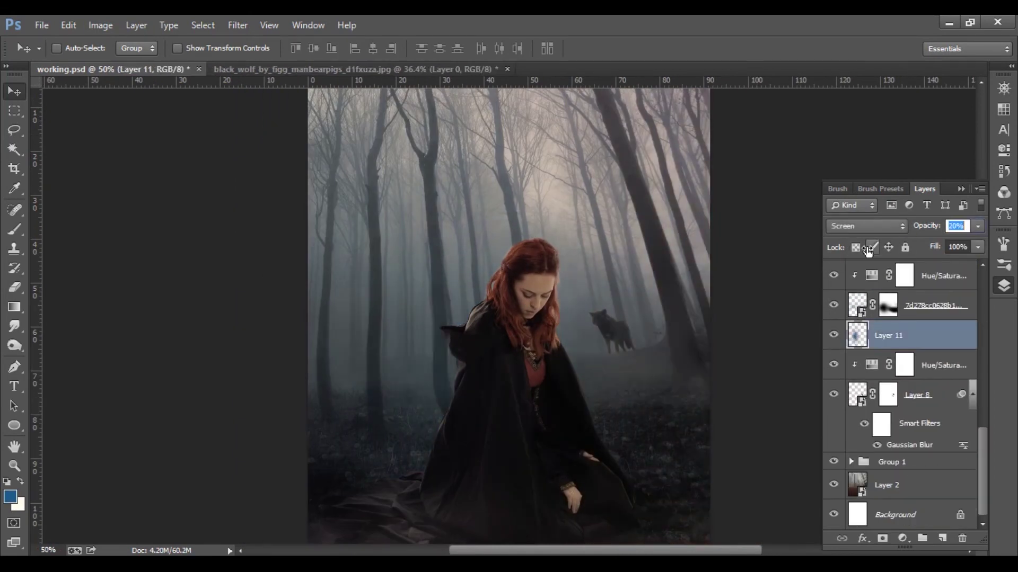
{"action": "scroll", "coordinate": [901, 344], "scroll_direction": "up", "scroll_amount": 2}
{"action": "scroll", "coordinate": [859, 346], "scroll_direction": "up", "scroll_amount": 1}
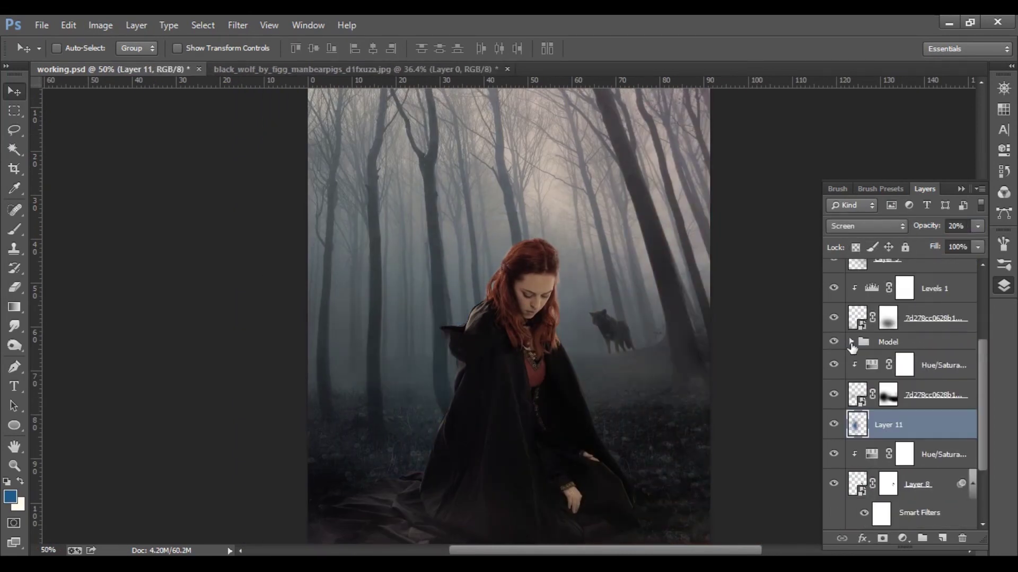
{"action": "left_click", "coordinate": [833, 318]}
{"action": "left_click", "coordinate": [891, 342]}
{"action": "key", "text": "ctrl+j"}
{"action": "key", "text": "ctrl+e"}
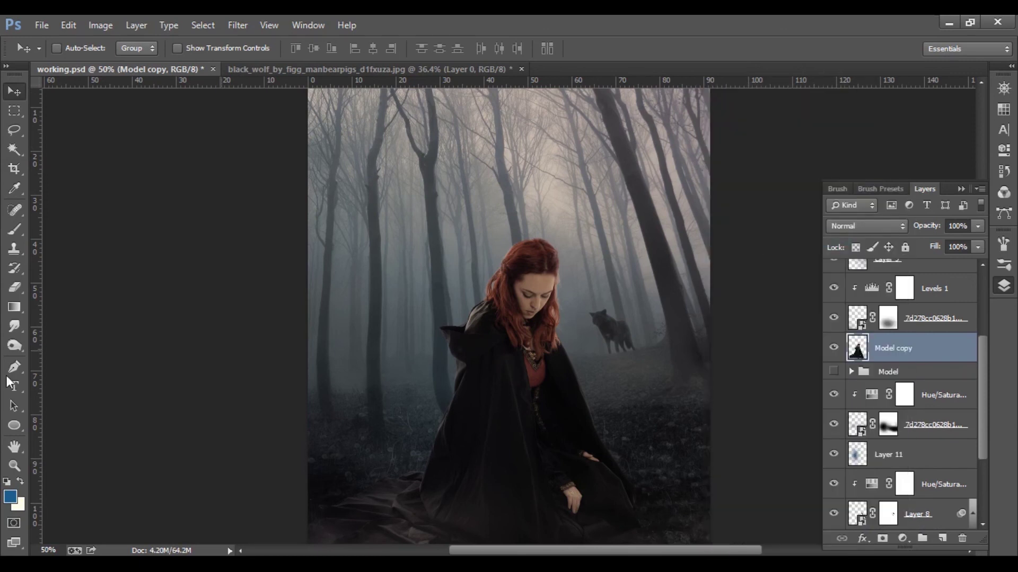
{"action": "left_click", "coordinate": [834, 371]}
Add a clipped Soft Light layer, shade it with a soft black brush, and paint the mask
{"action": "key", "text": "b"}
{"action": "scroll", "coordinate": [185, 326], "scroll_direction": "down", "scroll_amount": 3}
{"action": "key", "text": "ctrl+shift+alt+n"}
{"action": "right_click", "coordinate": [599, 359]}
{"action": "left_click", "coordinate": [9, 496]}
{"action": "key", "text": "Return"}
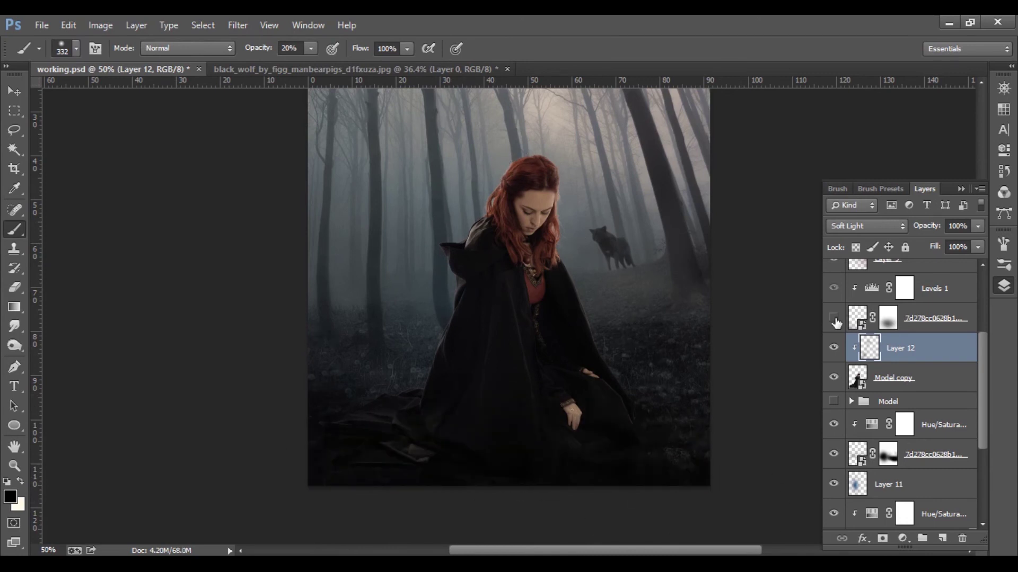
{"action": "left_click", "coordinate": [888, 318]}
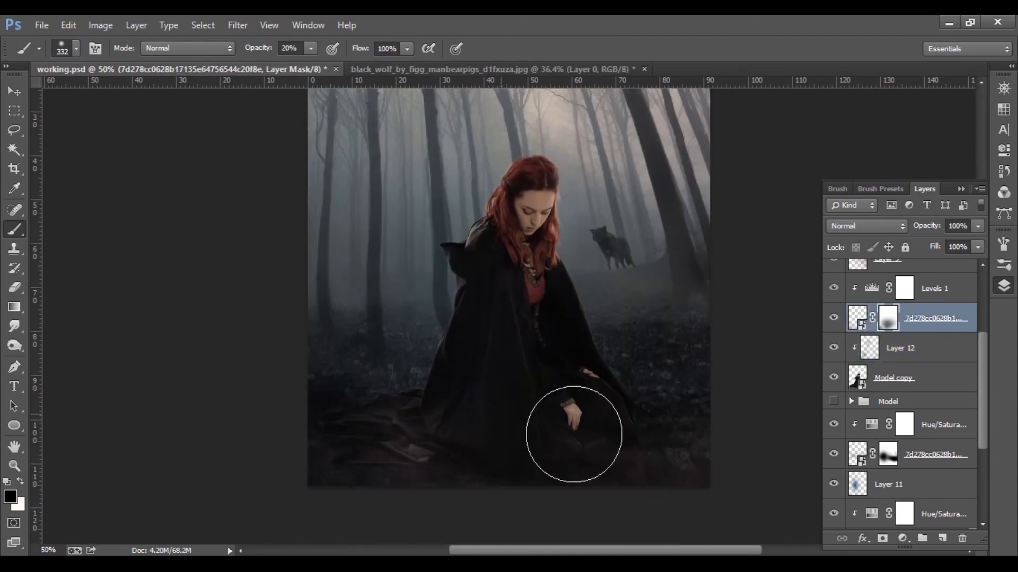
Stamp all visible layers into a new top Layer 13
{"action": "key", "text": "v"}
{"action": "scroll", "coordinate": [691, 300], "scroll_direction": "up", "scroll_amount": 2}
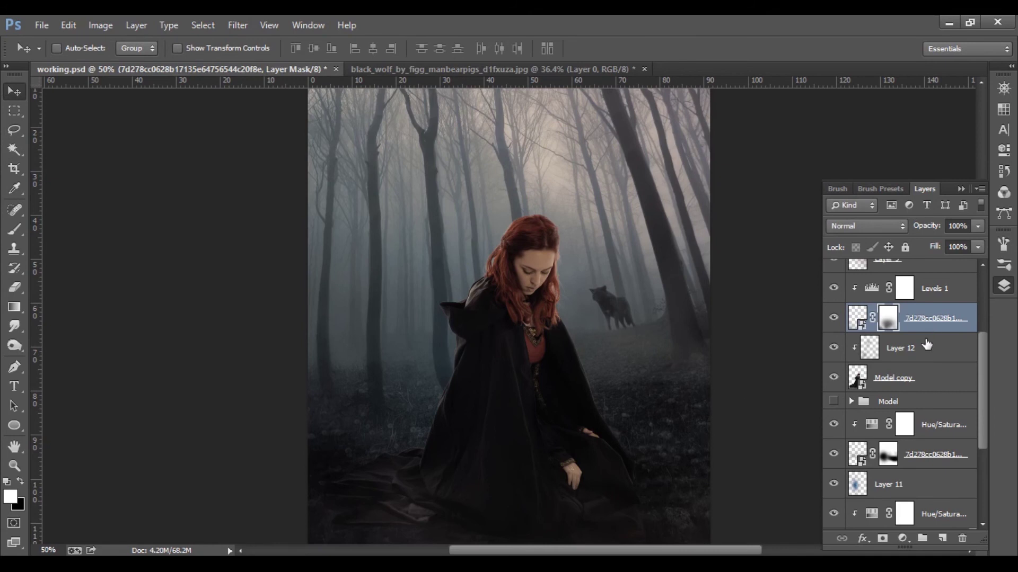
{"action": "scroll", "coordinate": [888, 344], "scroll_direction": "up", "scroll_amount": 5}
{"action": "key", "text": "ctrl+alt+shift+e"}
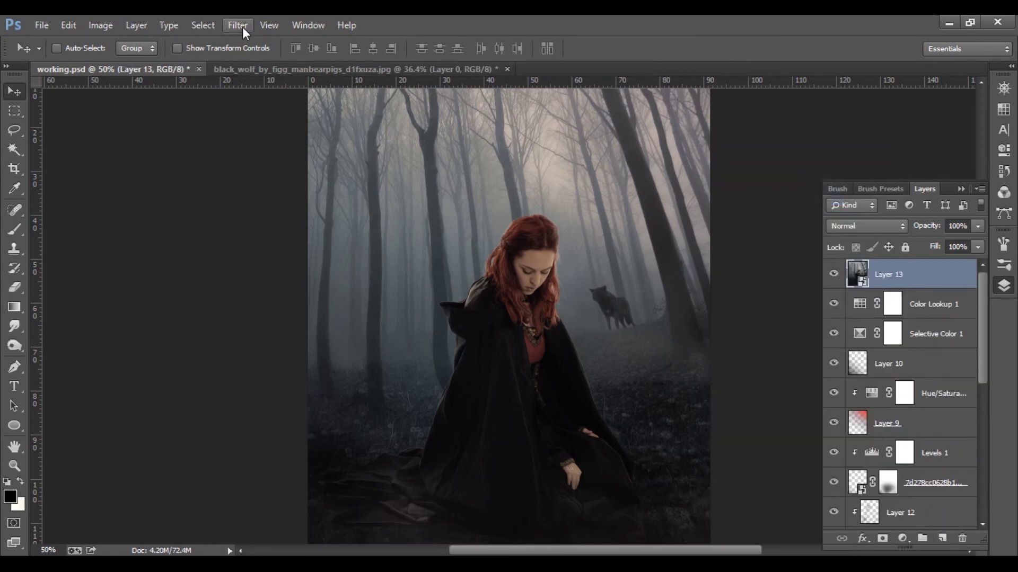
In Camera Raw on Layer 13, lower vibrance, shift tint to magenta, brighten orange luminance
{"action": "key", "text": "ctrl+shift+a"}
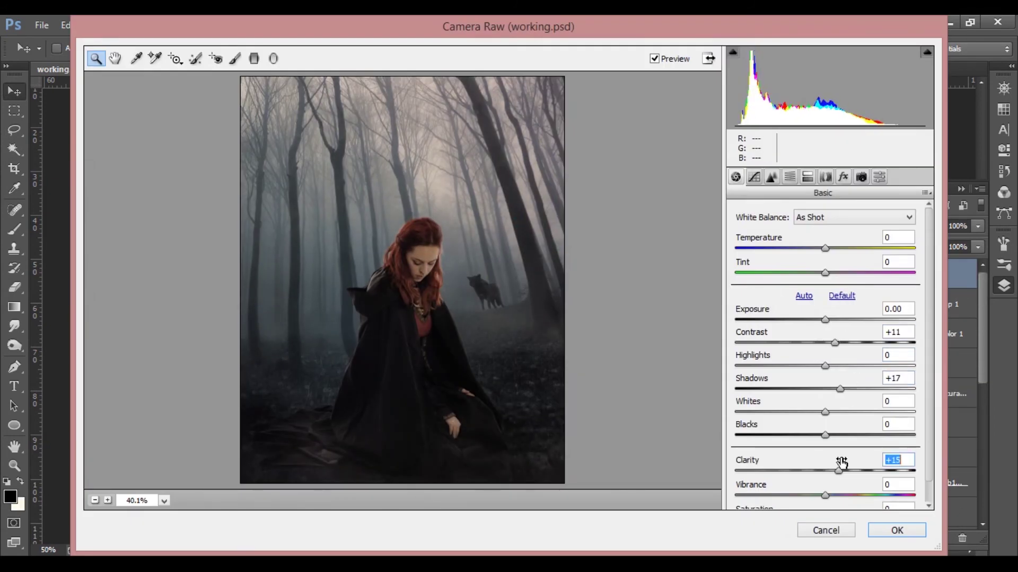
{"action": "left_click_drag", "start_coordinate": [849, 495], "coordinate": [844, 496]}
{"action": "left_click_drag", "start_coordinate": [825, 248], "coordinate": [862, 300]}
{"action": "left_click", "coordinate": [790, 177]}
{"action": "left_click", "coordinate": [824, 234]}
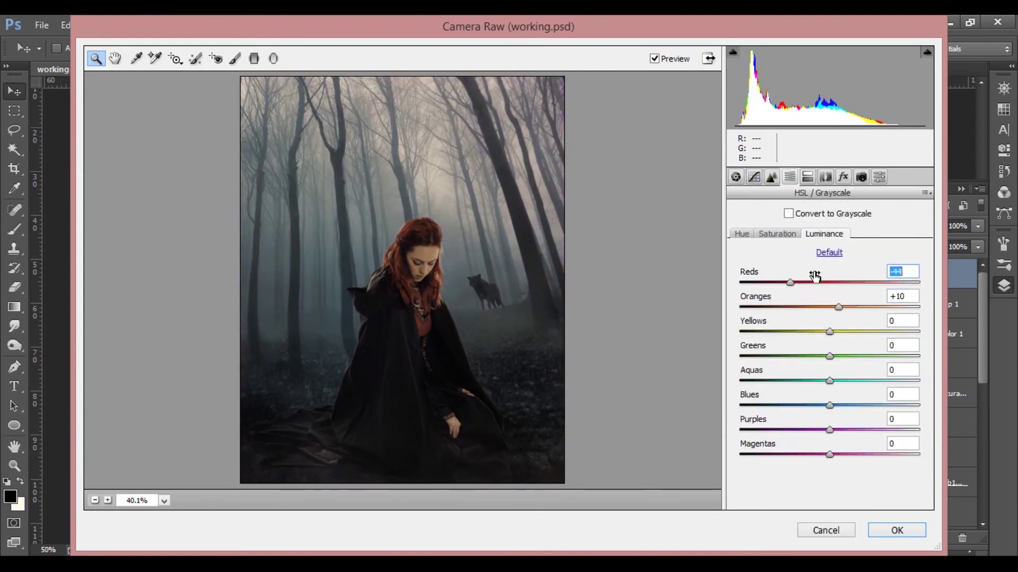
Shift the reds' hue and desaturate them in HSL, then apply the Camera Raw filter
{"action": "left_click", "coordinate": [742, 234]}
{"action": "left_click_drag", "start_coordinate": [830, 282], "coordinate": [893, 282]}
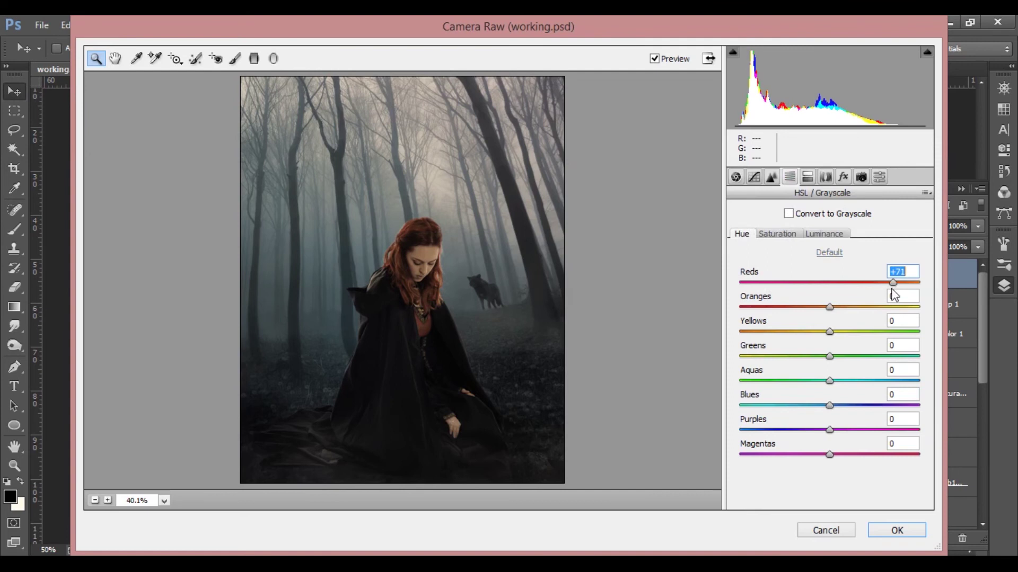
{"action": "left_click", "coordinate": [777, 234]}
{"action": "left_click_drag", "start_coordinate": [829, 282], "coordinate": [817, 281]}
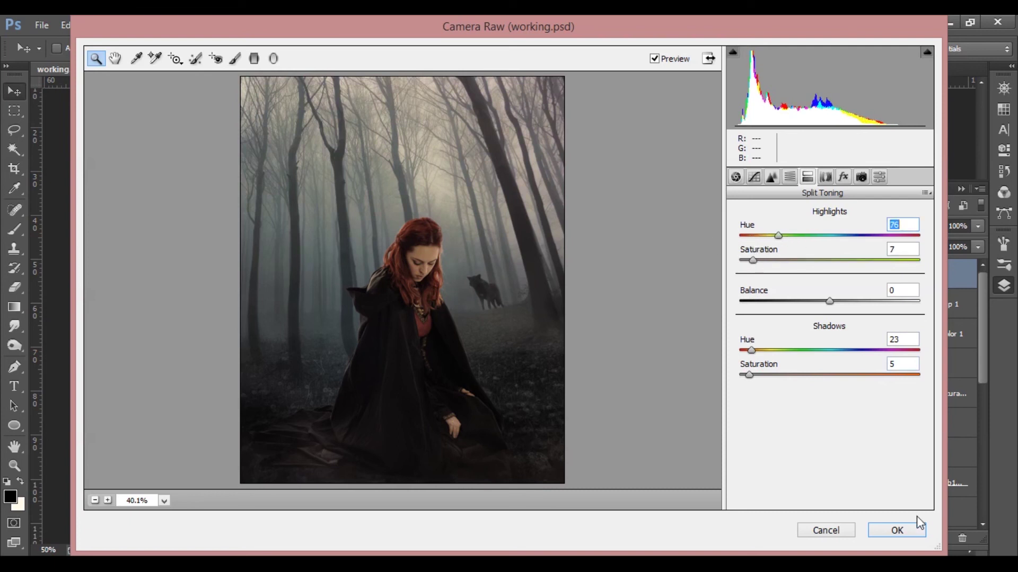
{"action": "left_click", "coordinate": [897, 530]}
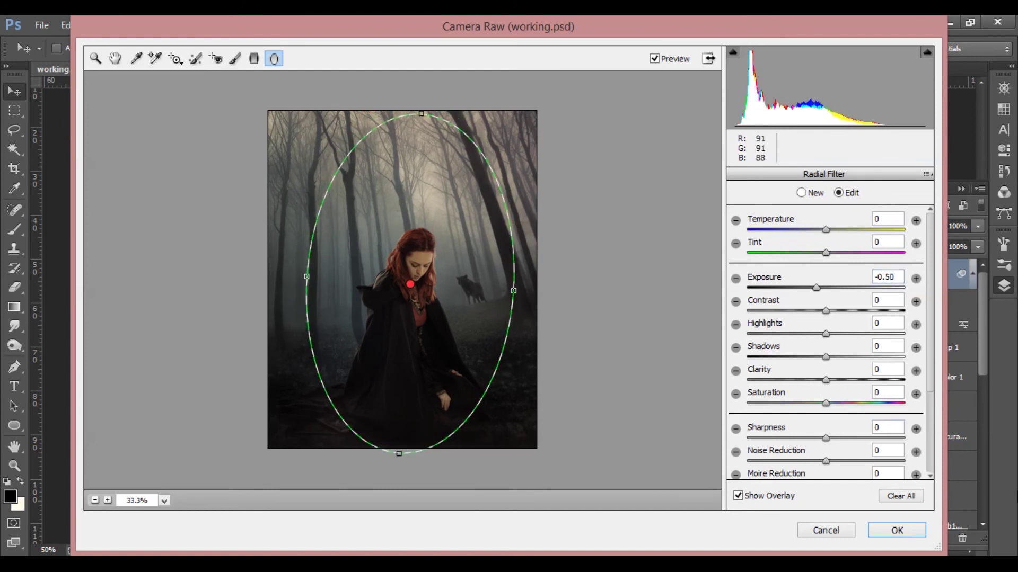
{"action": "key", "text": "Return"}
Add a reversed radial Gradient Fill centred on the woman, Soft Light at 20%
{"action": "left_click", "coordinate": [903, 539]}
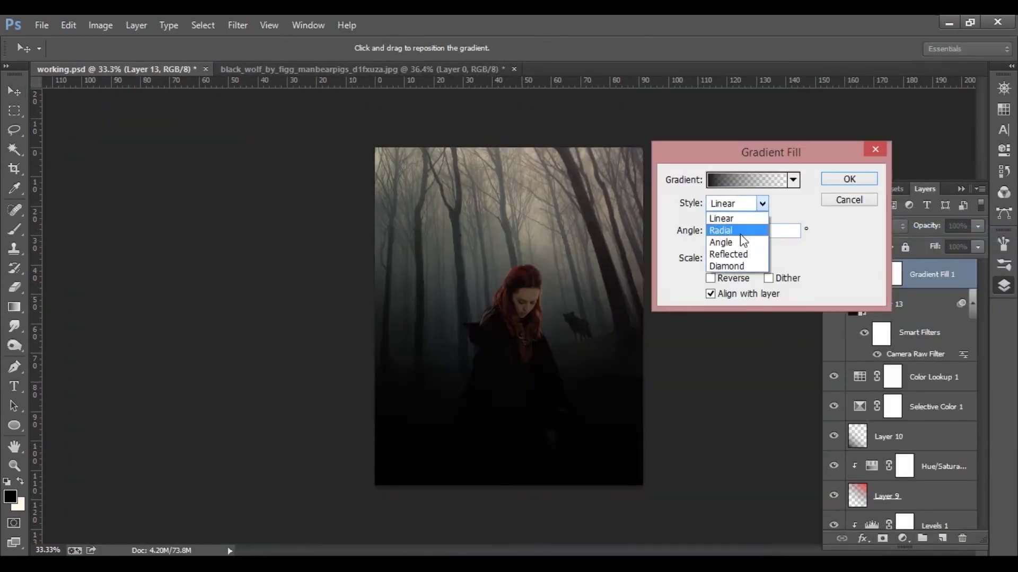
{"action": "left_click", "coordinate": [769, 246]}
{"action": "left_click", "coordinate": [710, 277]}
{"action": "left_click_drag", "start_coordinate": [691, 258], "coordinate": [742, 303]}
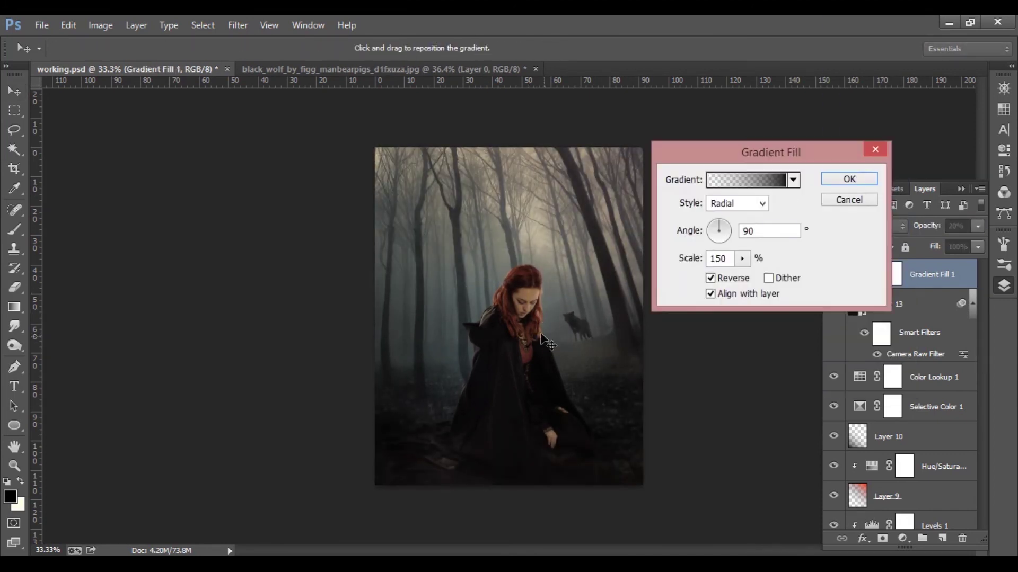
Try a Brightness/Contrast and a purple-shifted Hue/Saturation, then hide the Brightness/Contrast
{"action": "key", "text": "ctrl+plus"}
{"action": "left_click", "coordinate": [903, 538]}
{"action": "left_click", "coordinate": [939, 266]}
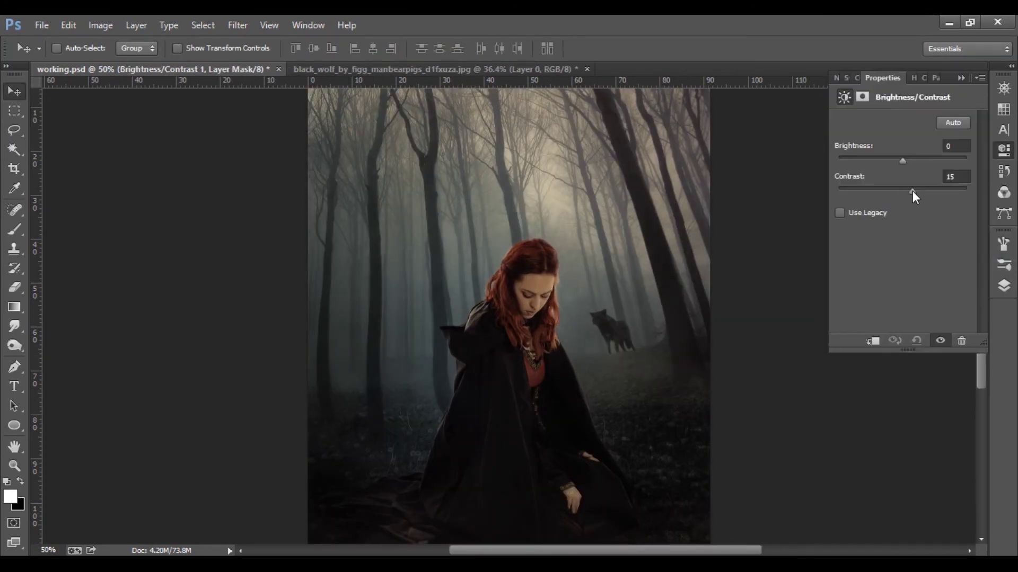
{"action": "key", "text": "ctrl+minus"}
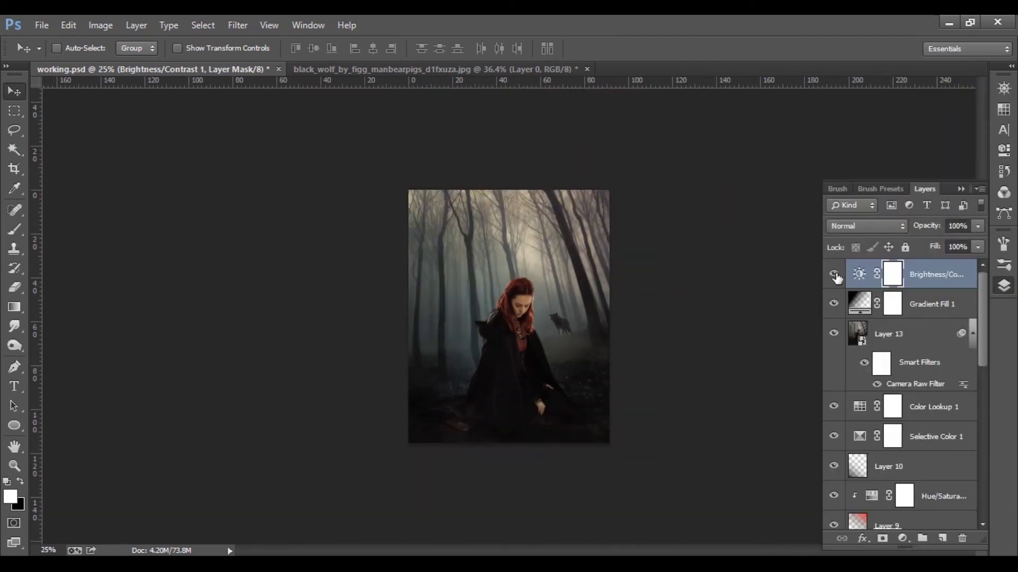
{"action": "key", "text": "ctrl+1"}
{"action": "left_click", "coordinate": [903, 539]}
{"action": "left_click", "coordinate": [901, 357]}
{"action": "left_click_drag", "start_coordinate": [902, 179], "coordinate": [858, 179]}
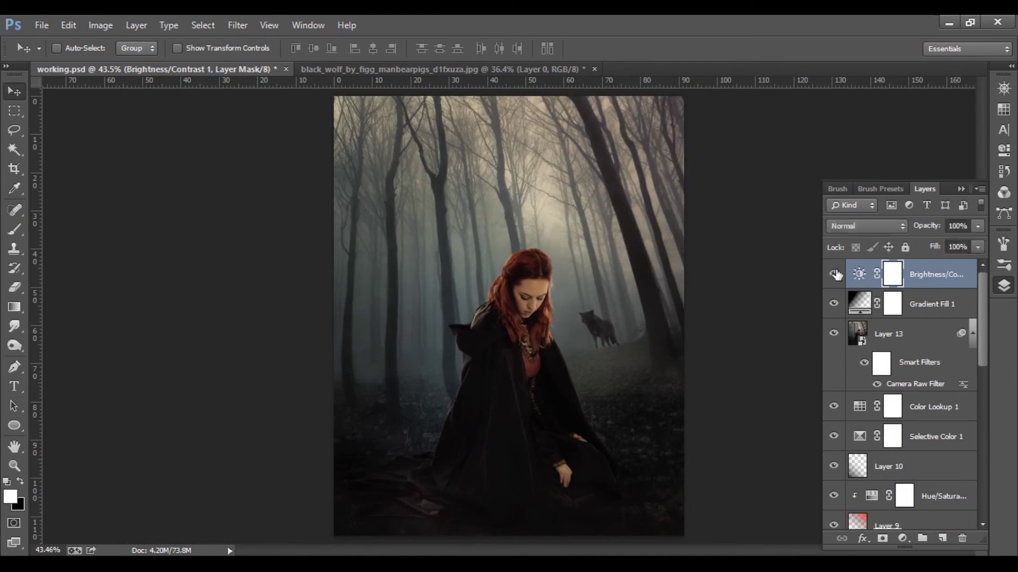
{"action": "left_click", "coordinate": [834, 274]}
Stamp visible layers into Layer 14 and desaturate its reds further in Camera Raw
{"action": "key", "text": "ctrl+shift+alt+e"}
{"action": "left_click", "coordinate": [238, 25]}
{"action": "left_click", "coordinate": [267, 106]}
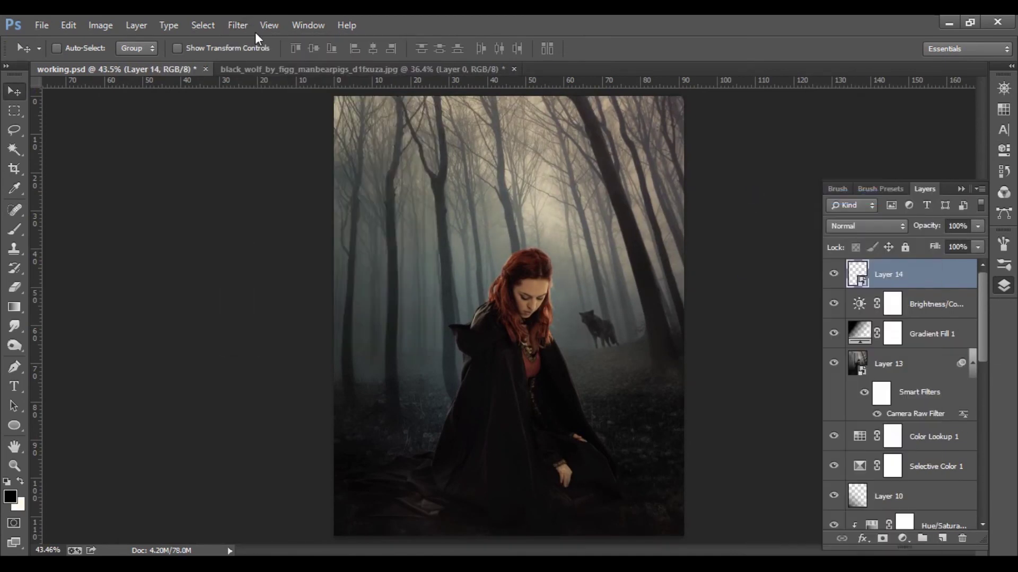
{"action": "left_click", "coordinate": [771, 176]}
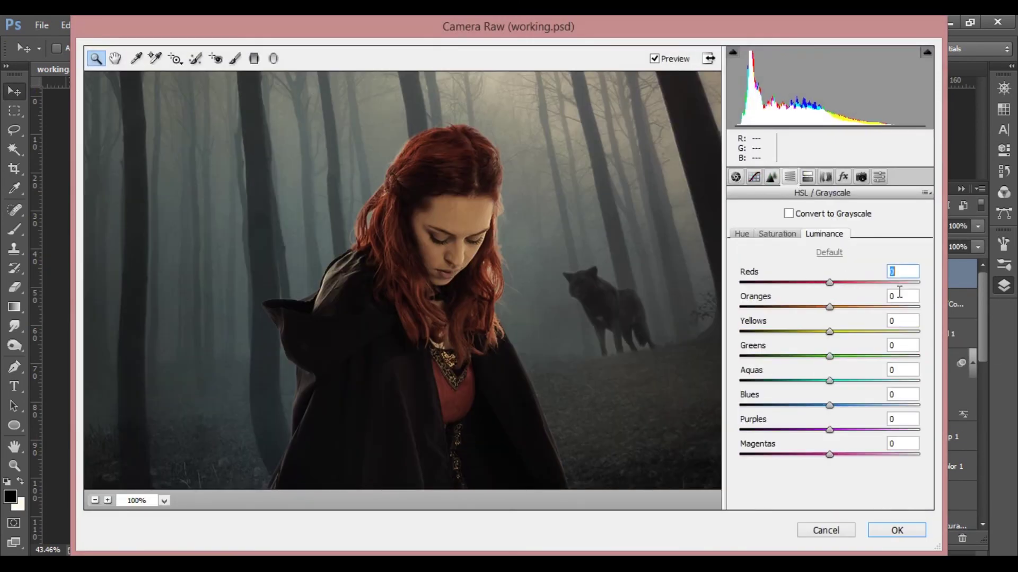
{"action": "left_click", "coordinate": [777, 234]}
{"action": "left_click_drag", "start_coordinate": [830, 283], "coordinate": [812, 278]}
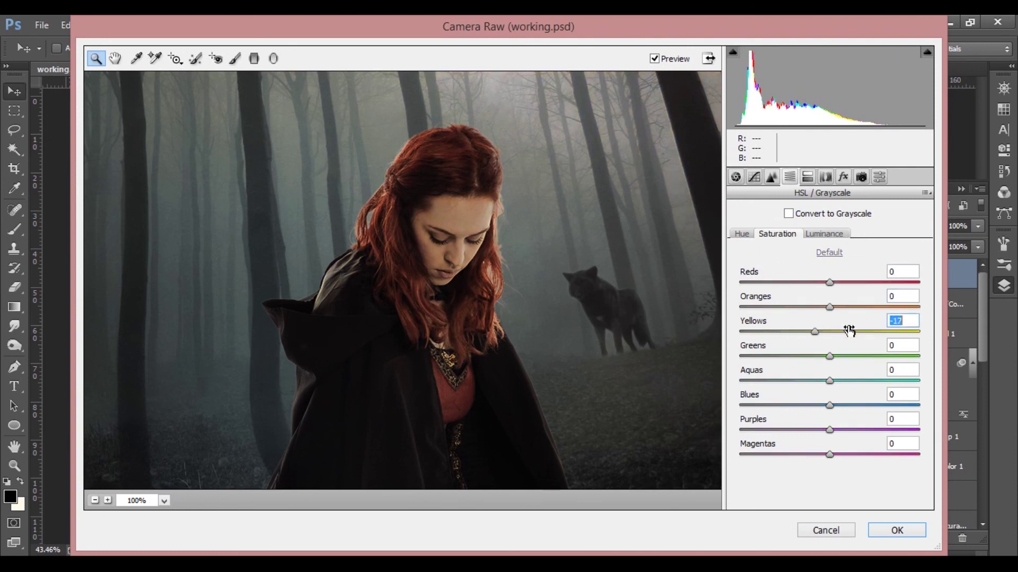
{"action": "key", "text": "Return"}
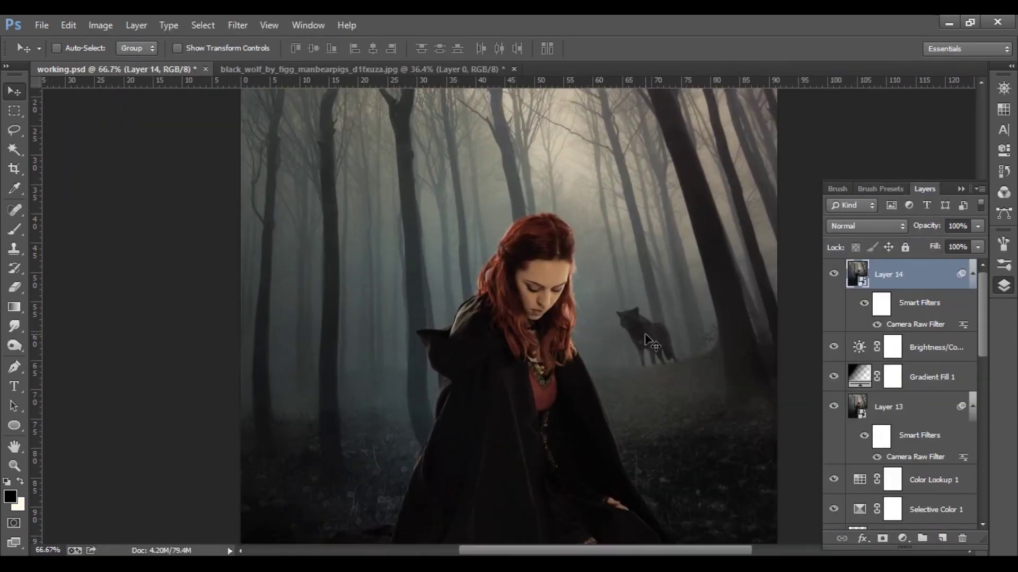
Group Layer 14, then discard the trial group and hide the gradient fill
{"action": "key", "text": "ctrl+g"}
{"action": "key", "text": "ctrl+minus"}
{"action": "key", "text": "ctrl+minus"}
{"action": "key", "text": "ctrl+minus"}
{"action": "key", "text": "ctrl+shift+g"}
{"action": "left_click", "coordinate": [833, 273]}
{"action": "left_click", "coordinate": [834, 272]}
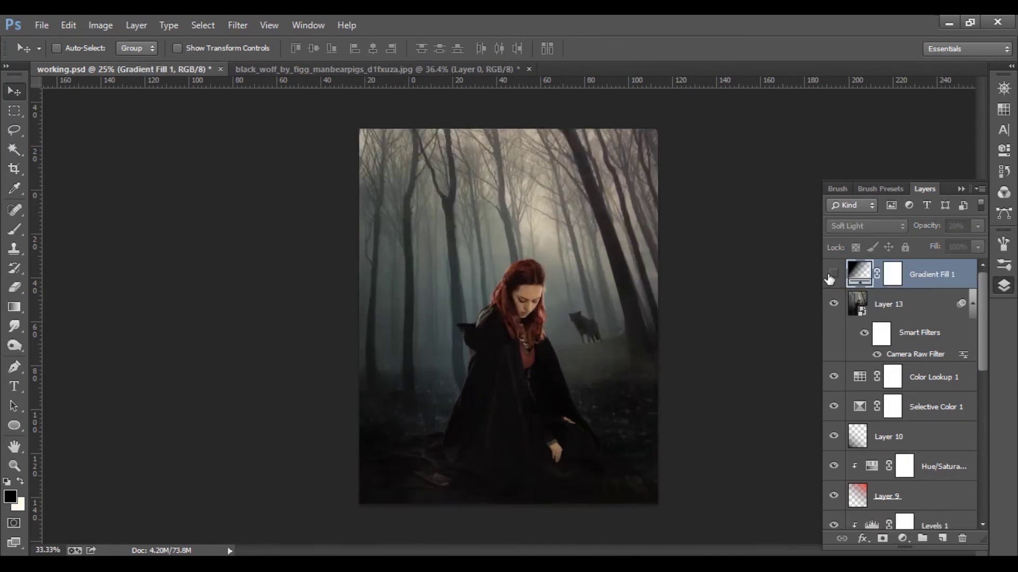
Add a Channel Mixer adjustment boosting red in the red channel and blue in the blue channel
{"action": "key", "text": "ctrl+plus"}
{"action": "key", "text": "ctrl+plus"}
{"action": "key", "text": "ctrl+plus"}
{"action": "left_click", "coordinate": [902, 538]}
{"action": "left_click", "coordinate": [923, 424]}
{"action": "key", "text": "ctrl+minus"}
{"action": "key", "text": "ctrl+minus"}
{"action": "left_click_drag", "start_coordinate": [833, 218], "coordinate": [939, 211]}
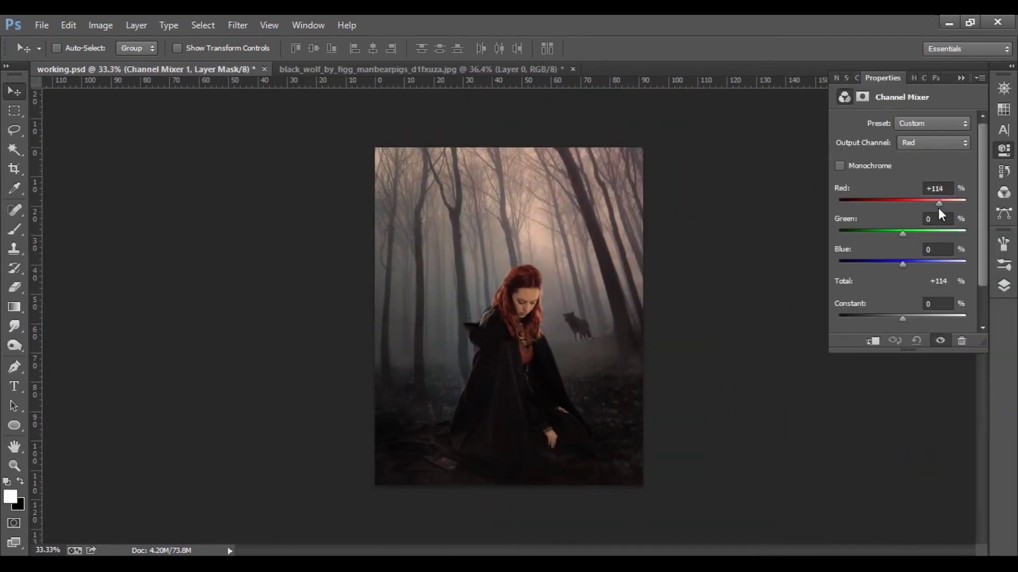
{"action": "key", "text": "alt+5"}
{"action": "left_click_drag", "start_coordinate": [934, 262], "coordinate": [936, 234]}
{"action": "key", "text": "alt+4"}
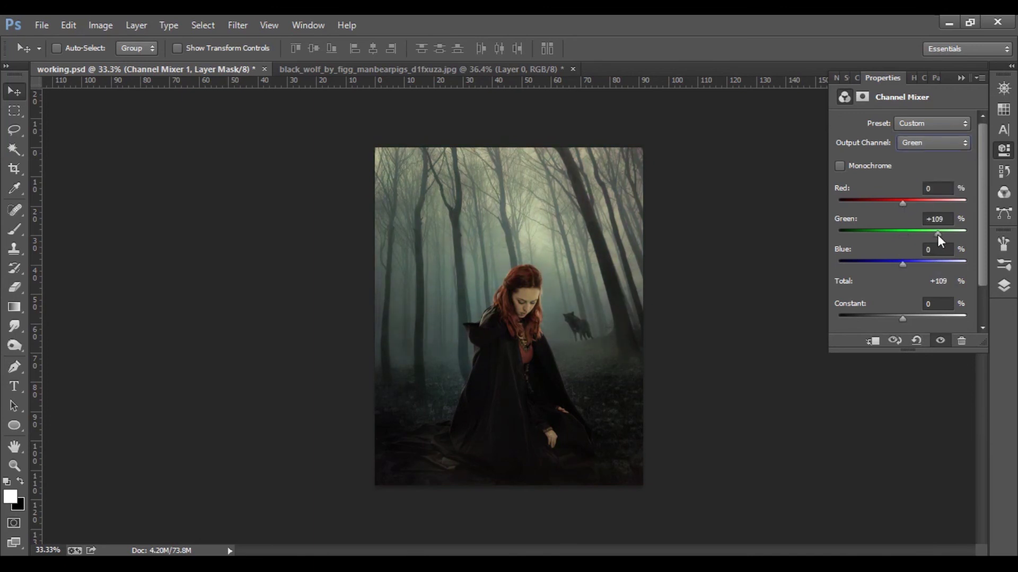
Add a Color Lookup adjustment and apply a chosen lookup table
{"action": "left_click", "coordinate": [1003, 287]}
{"action": "left_click", "coordinate": [902, 539]}
{"action": "left_click", "coordinate": [924, 435]}
{"action": "left_click", "coordinate": [931, 123]}
{"action": "left_click", "coordinate": [933, 170]}
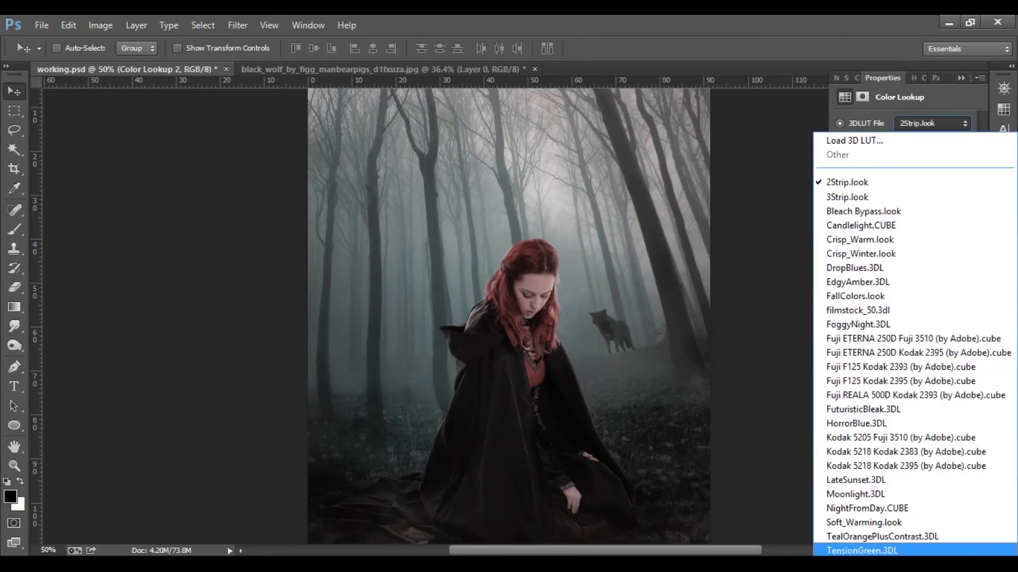
{"action": "key", "text": "Return"}
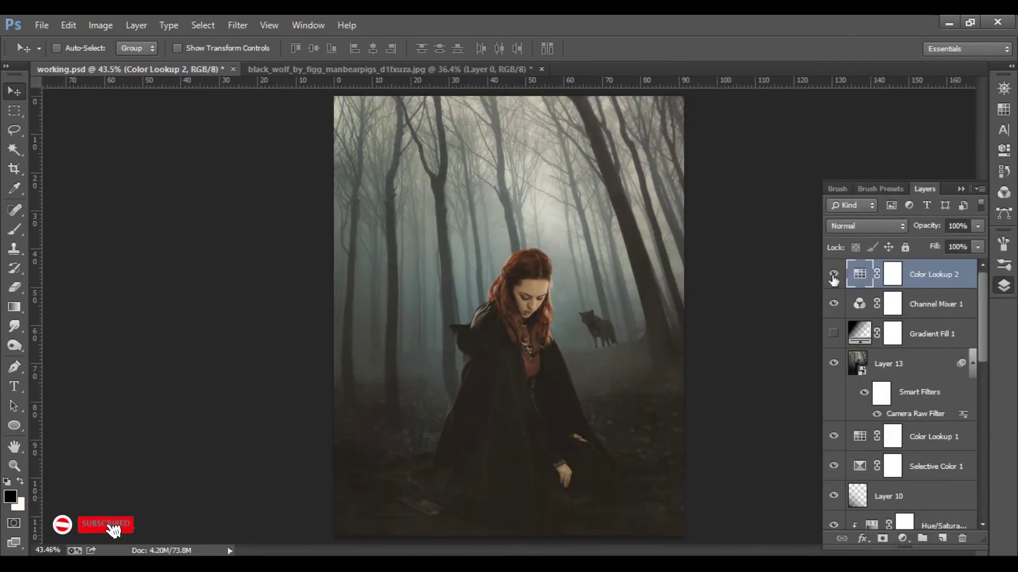
Add a new empty layer and a Levels adjustment with the black point raised to 12
{"action": "left_click", "coordinate": [940, 539]}
{"action": "left_click", "coordinate": [903, 538]}
{"action": "left_click", "coordinate": [890, 263]}
{"action": "left_click_drag", "start_coordinate": [856, 232], "coordinate": [862, 231]}
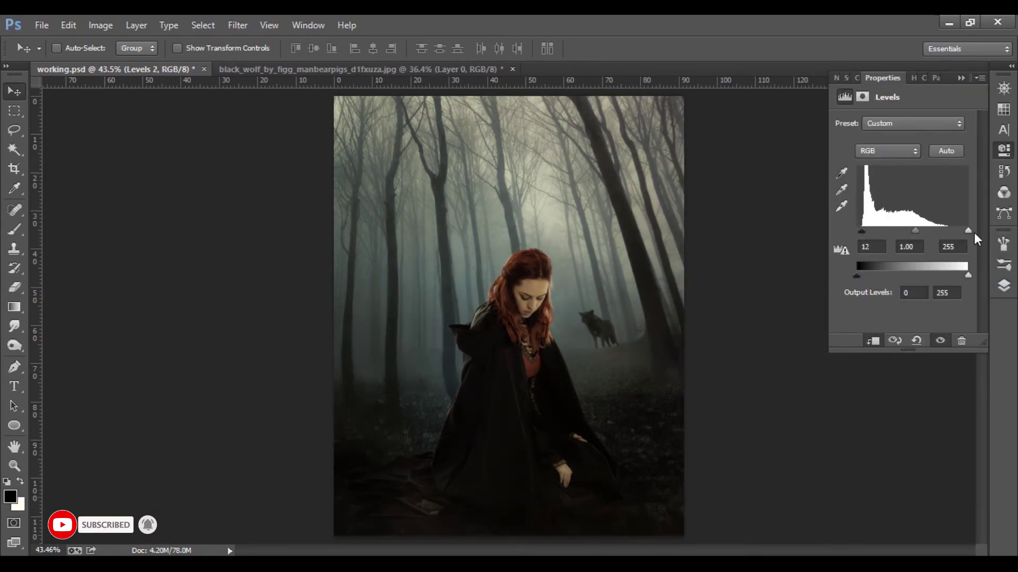
Set the Levels opacity to 30% and group the new layers into Group 2
{"action": "left_click", "coordinate": [1003, 286]}
{"action": "left_click", "coordinate": [833, 274]}
{"action": "left_click", "coordinate": [956, 226]}
{"action": "type", "text": "30"}
{"action": "left_click", "coordinate": [949, 406], "text": "shift"}
{"action": "key", "text": "ctrl+g"}
{"action": "key", "text": "ctrl+minus"}
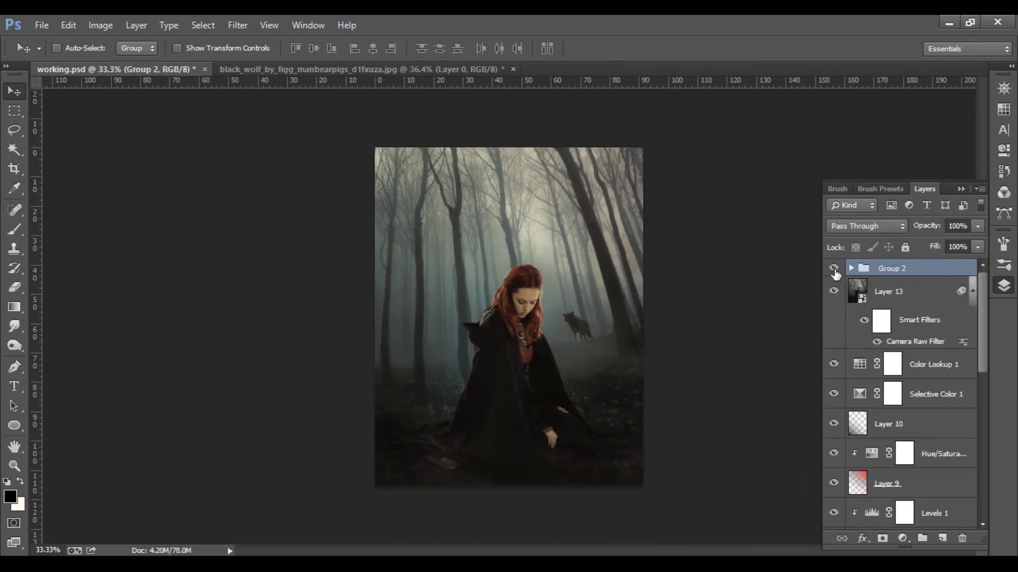